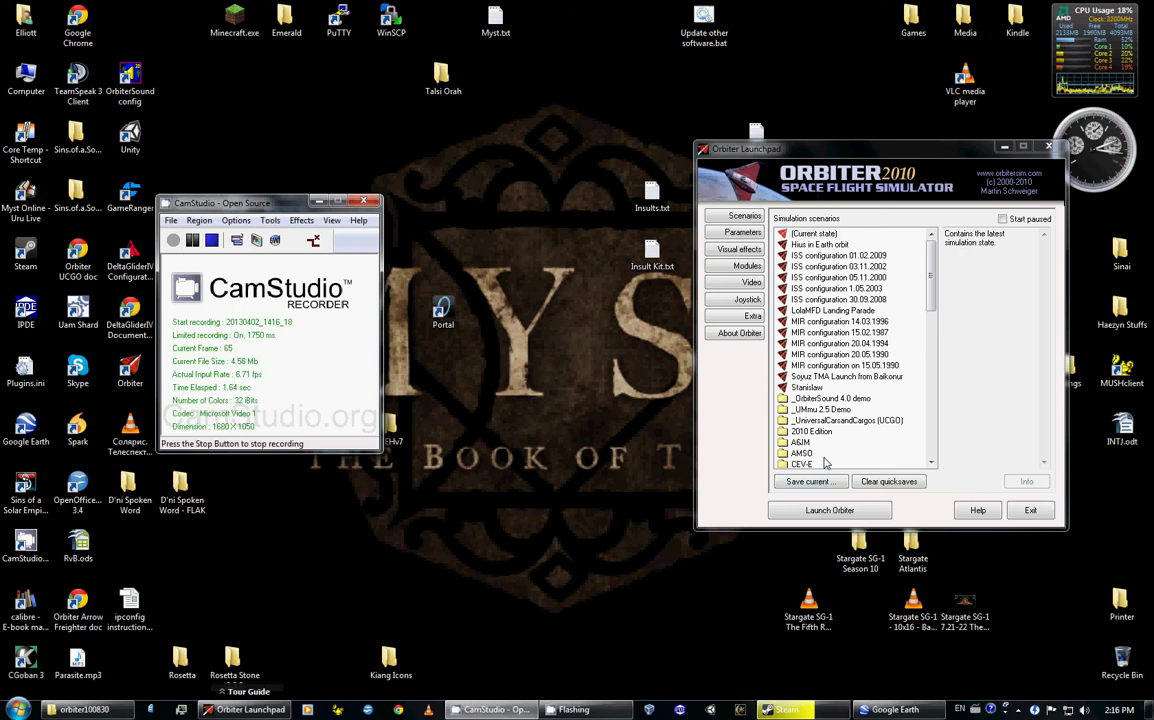
- Browse the scenario folders and check the ScnEditor entry among the plugin modules
{"action": "left_click", "coordinate": [837, 431]}
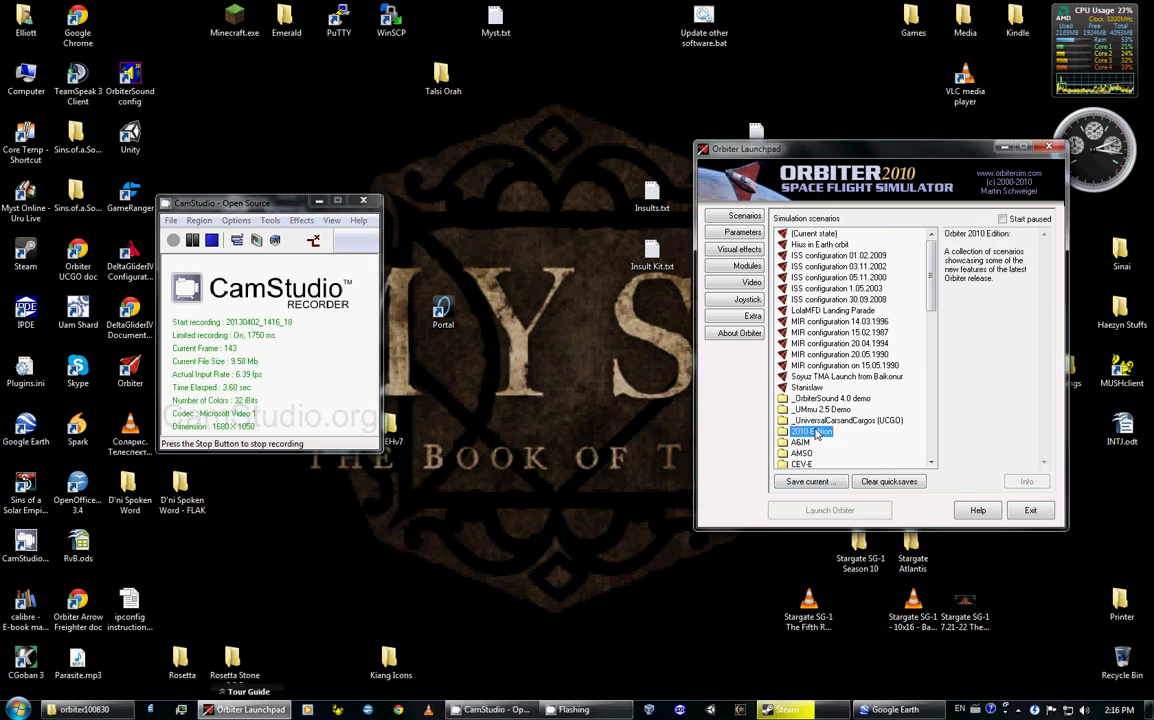
{"action": "scroll", "coordinate": [837, 431], "scroll_direction": "down", "scroll_amount": 1}
{"action": "scroll", "coordinate": [837, 425], "scroll_direction": "down", "scroll_amount": 2}
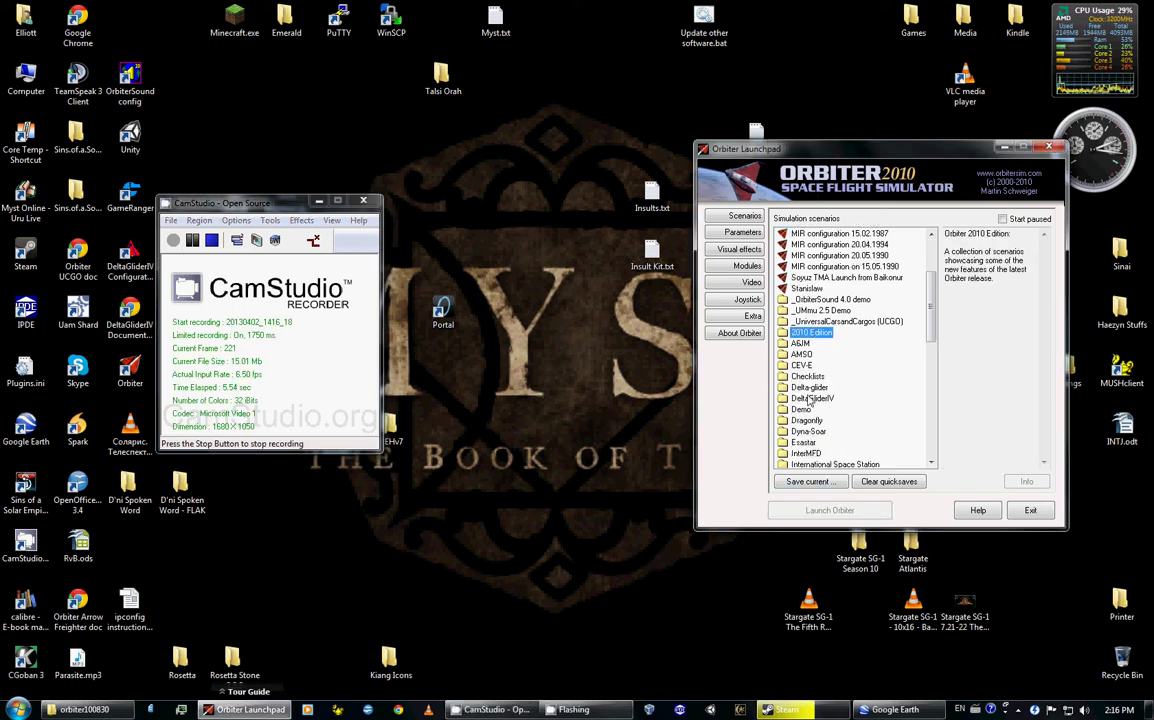
{"action": "left_click", "coordinate": [747, 266]}
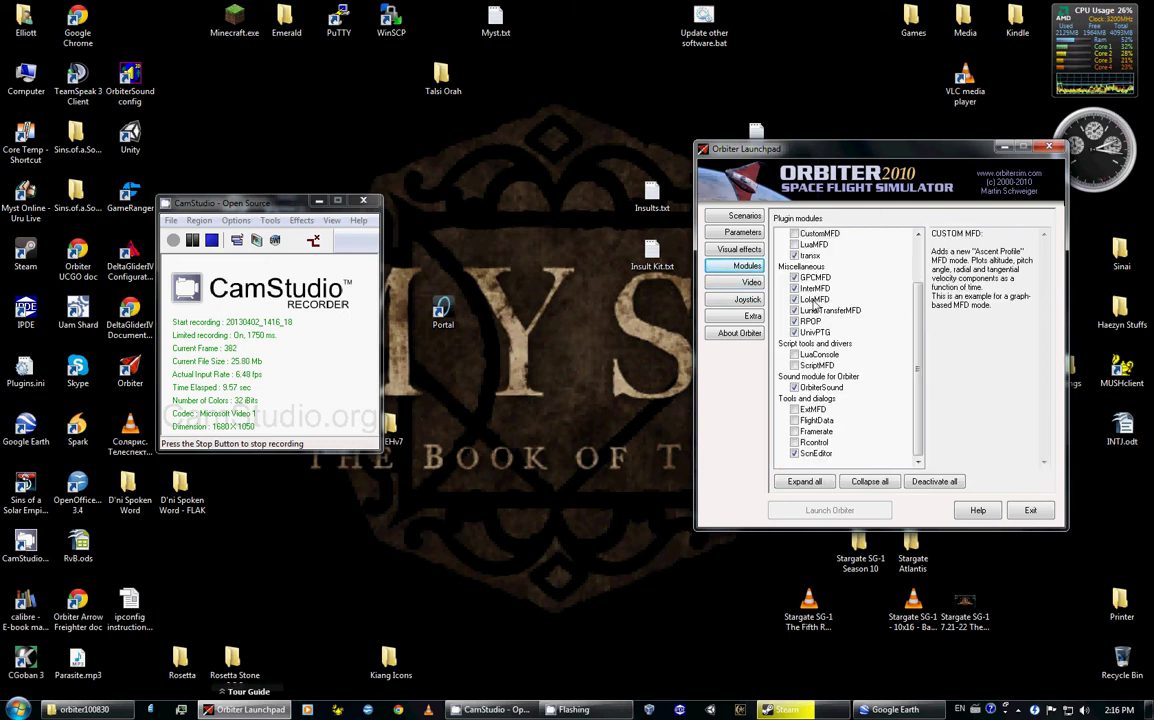
{"action": "left_click", "coordinate": [797, 455]}
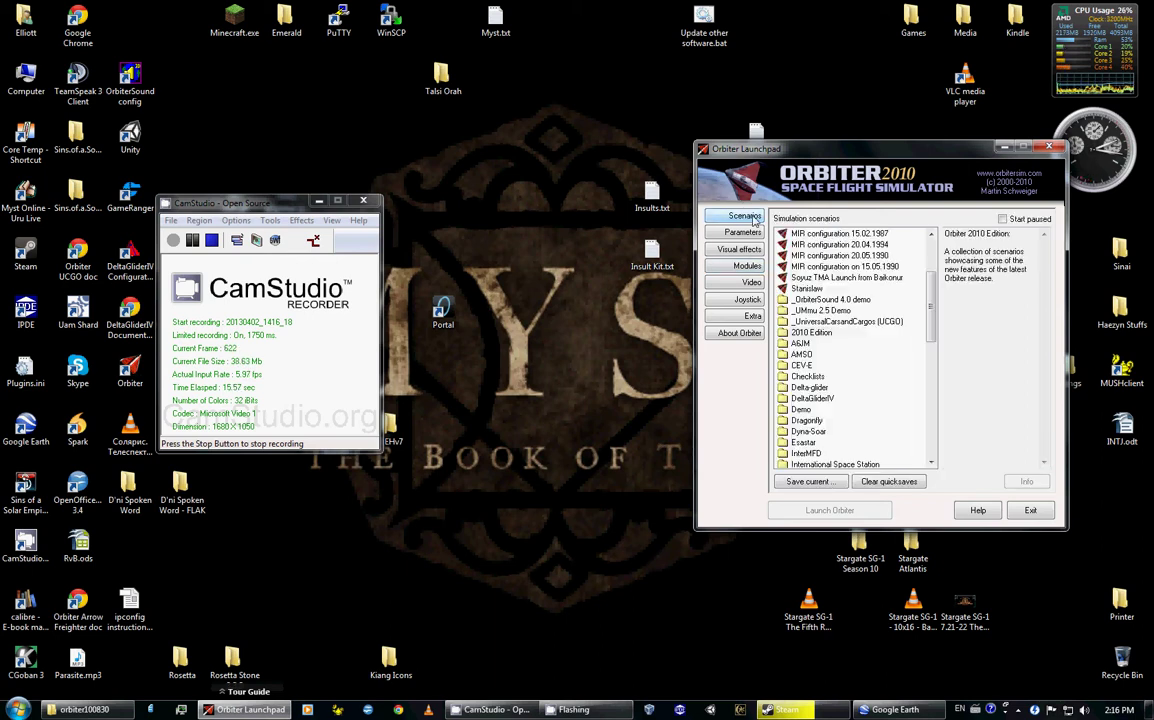
- Launch a scenario from the Earth Scenary folder of DeltaGliderIV
{"action": "double_click", "coordinate": [812, 376]}
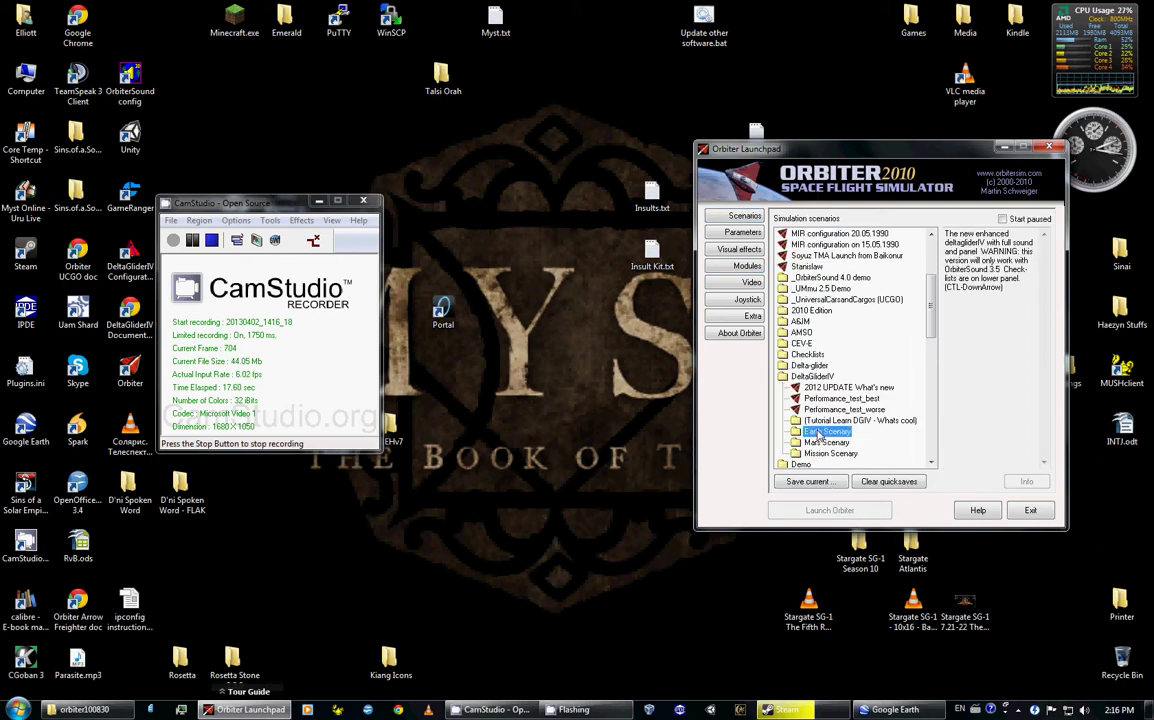
{"action": "double_click", "coordinate": [822, 432]}
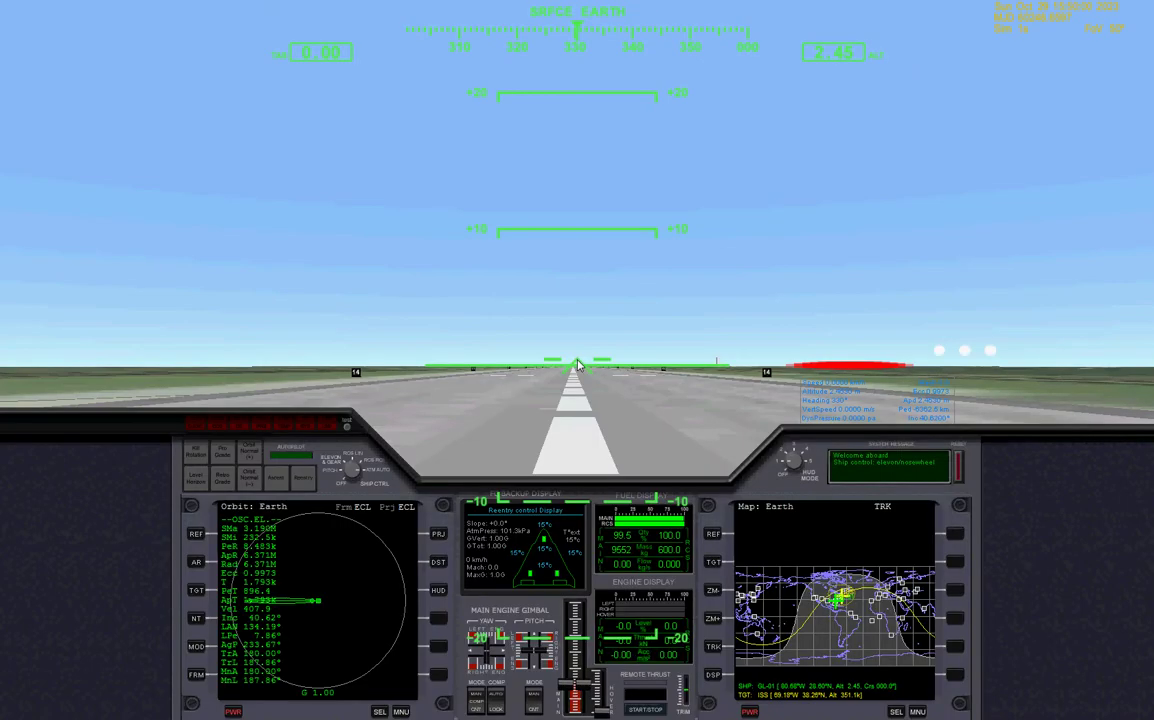
- Open the Scenario Editor from the simulator's custom functions
{"action": "key", "text": "F4"}
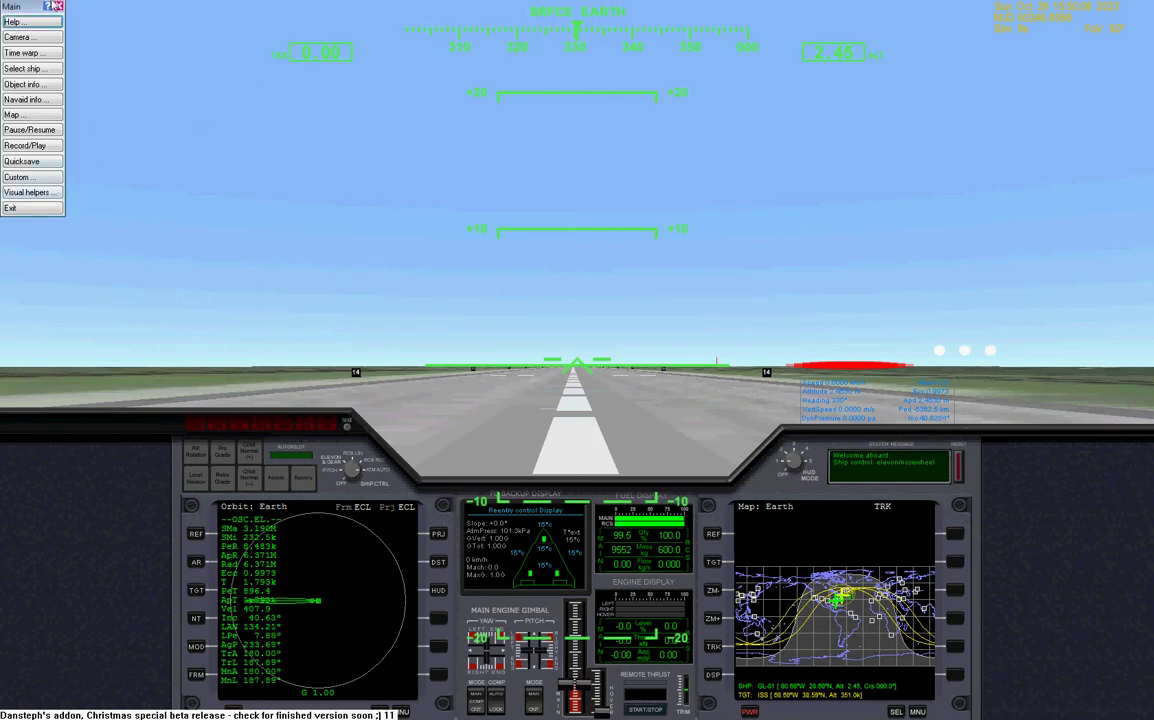
{"action": "left_click", "coordinate": [30, 180]}
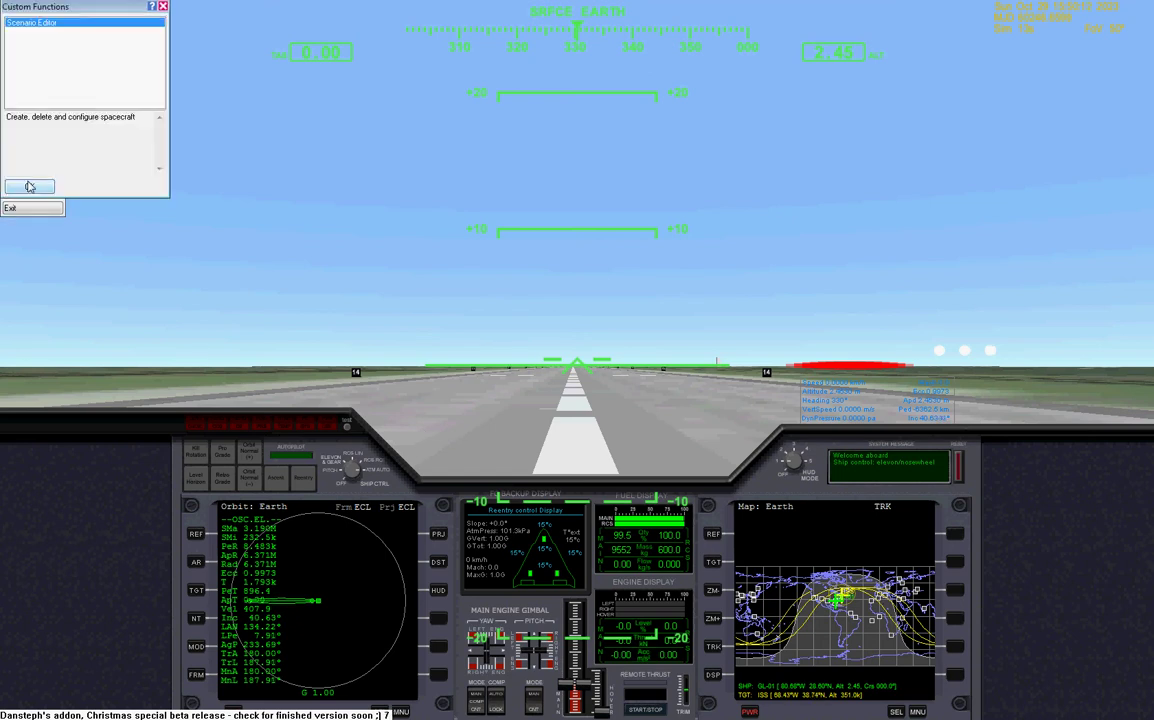
{"action": "left_click", "coordinate": [25, 186]}
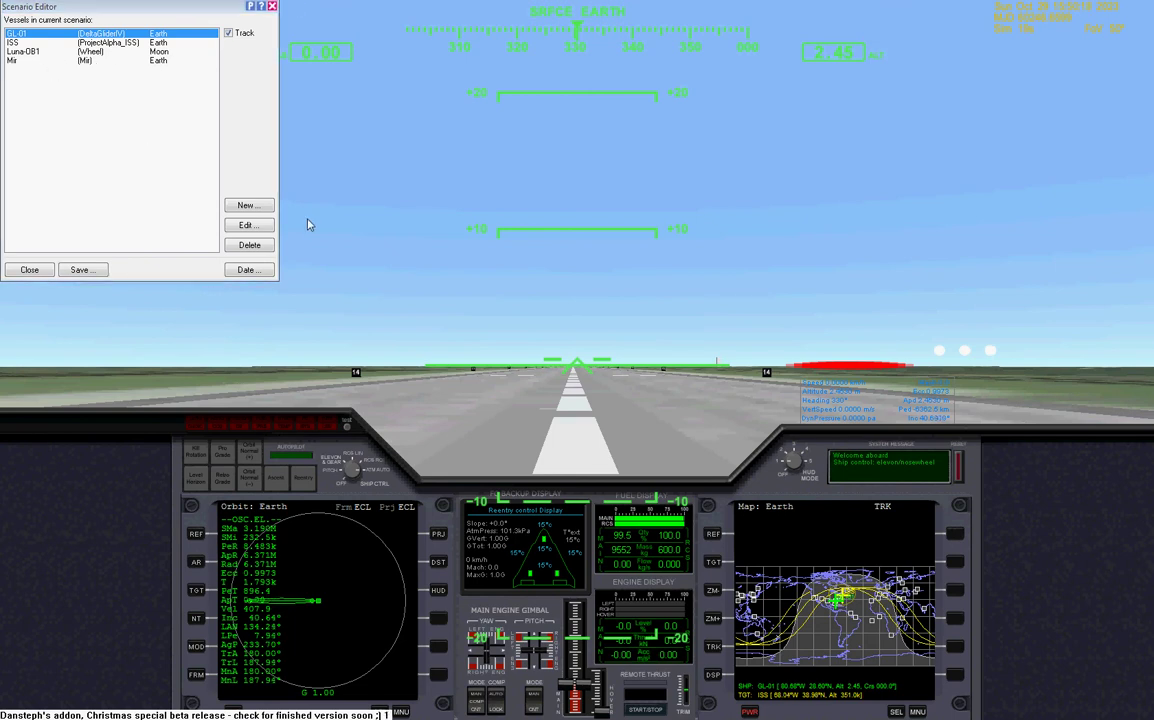
- Create a new vessel named Carolina of type UCGOArrowFreighter from the UCGO Vessels folder
{"action": "left_click", "coordinate": [248, 205]}
{"action": "left_click", "coordinate": [56, 31]}
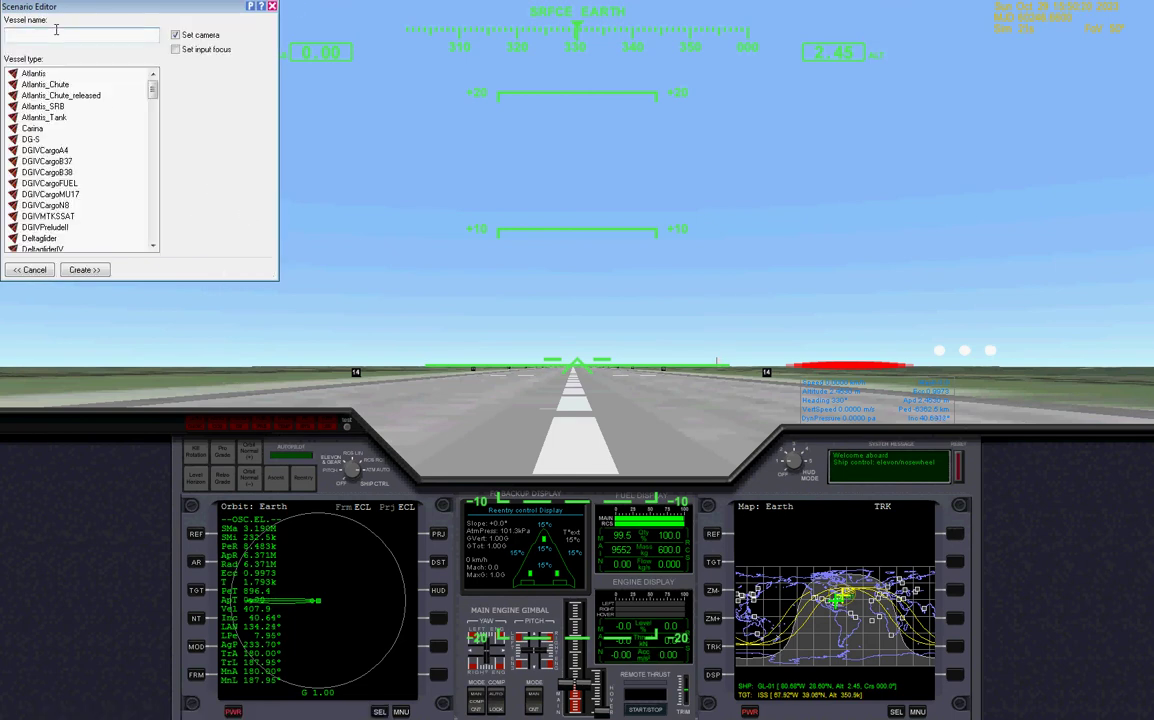
{"action": "type", "text": "Carolina"}
{"action": "left_click", "coordinate": [42, 227]}
{"action": "scroll", "coordinate": [38, 233], "scroll_direction": "down", "scroll_amount": 5}
{"action": "scroll", "coordinate": [36, 230], "scroll_direction": "down", "scroll_amount": 9}
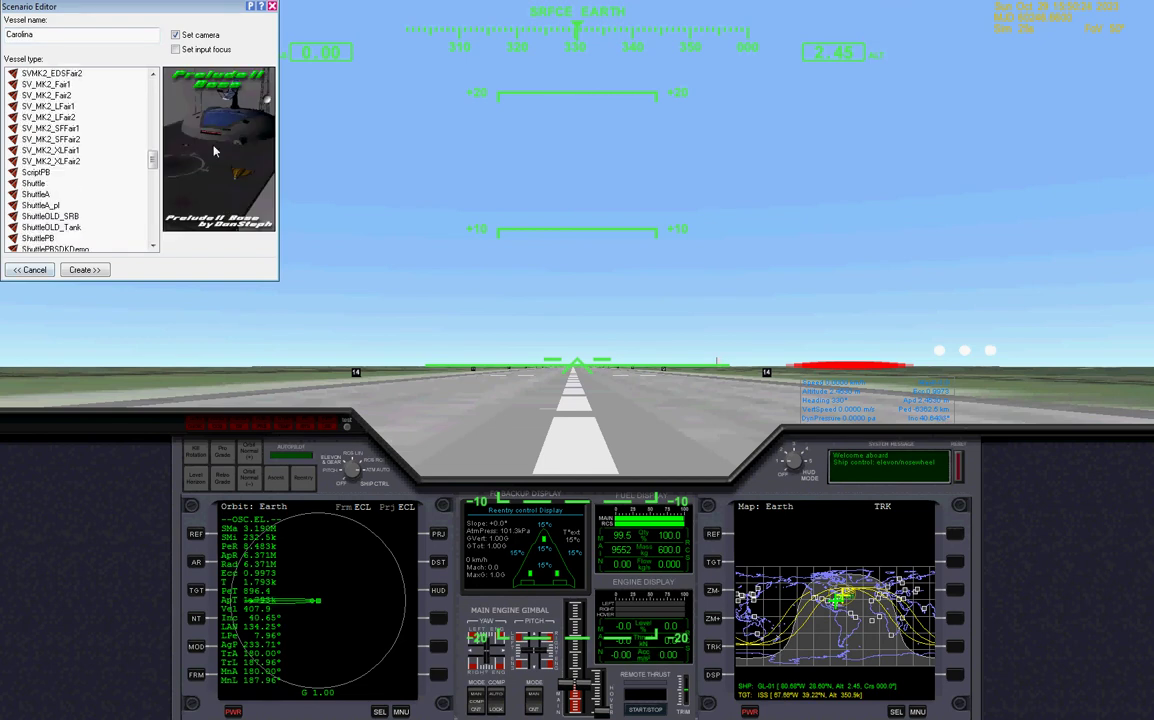
{"action": "left_click_drag", "start_coordinate": [156, 163], "coordinate": [159, 244]}
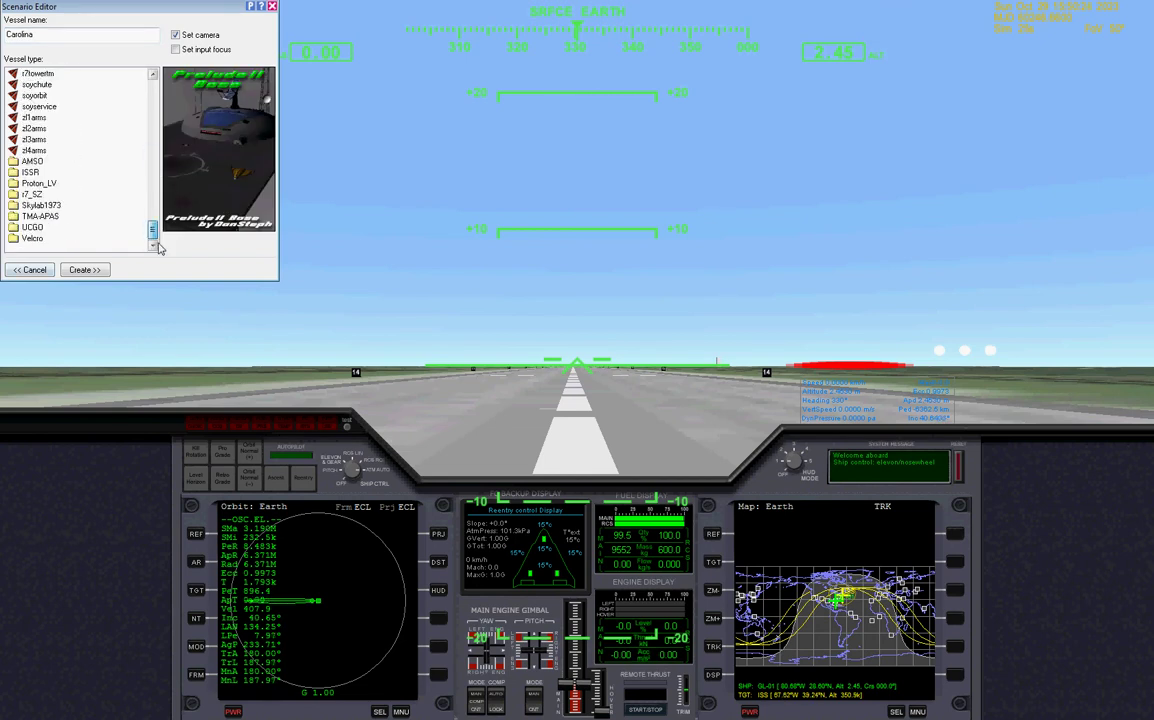
{"action": "double_click", "coordinate": [32, 227]}
{"action": "double_click", "coordinate": [45, 216]}
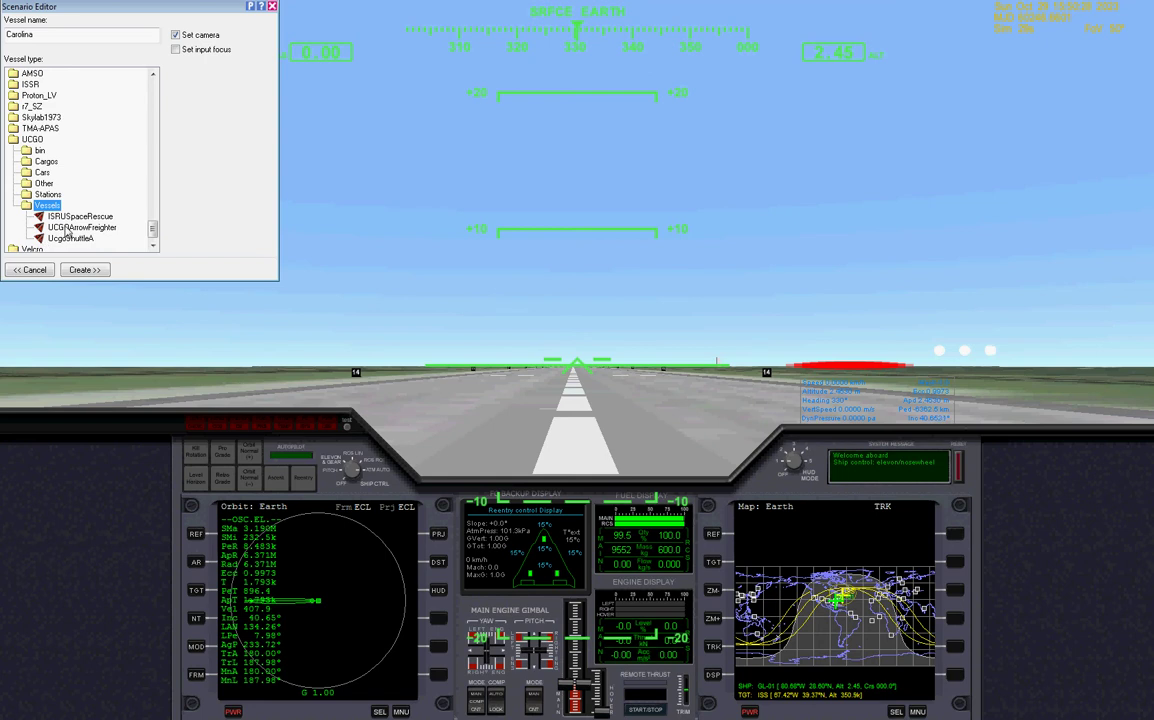
{"action": "double_click", "coordinate": [65, 227]}
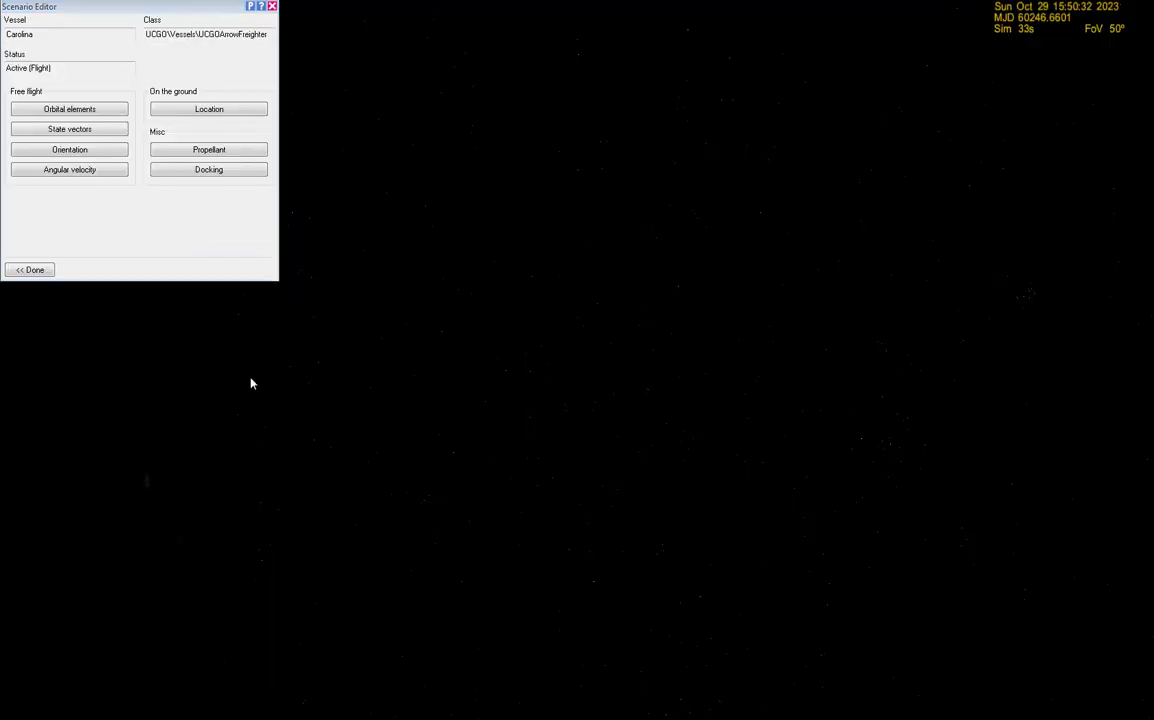
- Speed up the simulation to 1000x until the ship is lit, and slow time down to 0.1x
{"action": "key", "text": "t"}
{"action": "key", "text": "t"}
{"action": "key", "text": "t"}
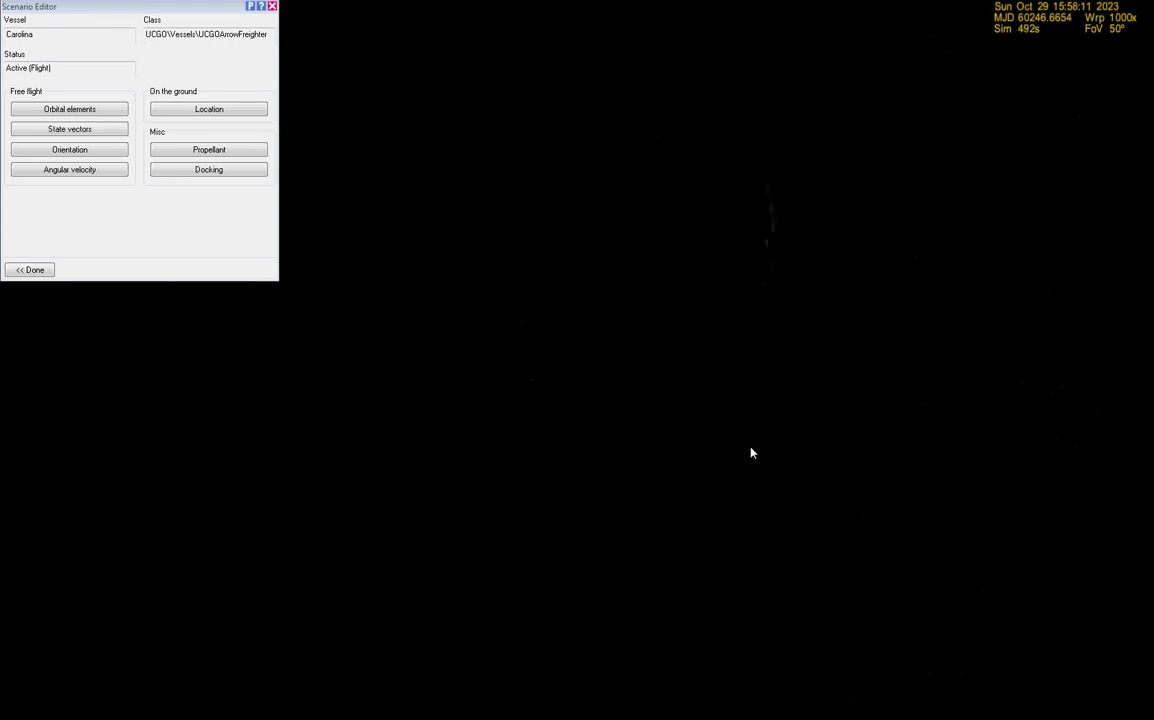
{"action": "key", "text": "r"}
{"action": "key", "text": "r"}
{"action": "key", "text": "r"}
{"action": "key", "text": "r"}
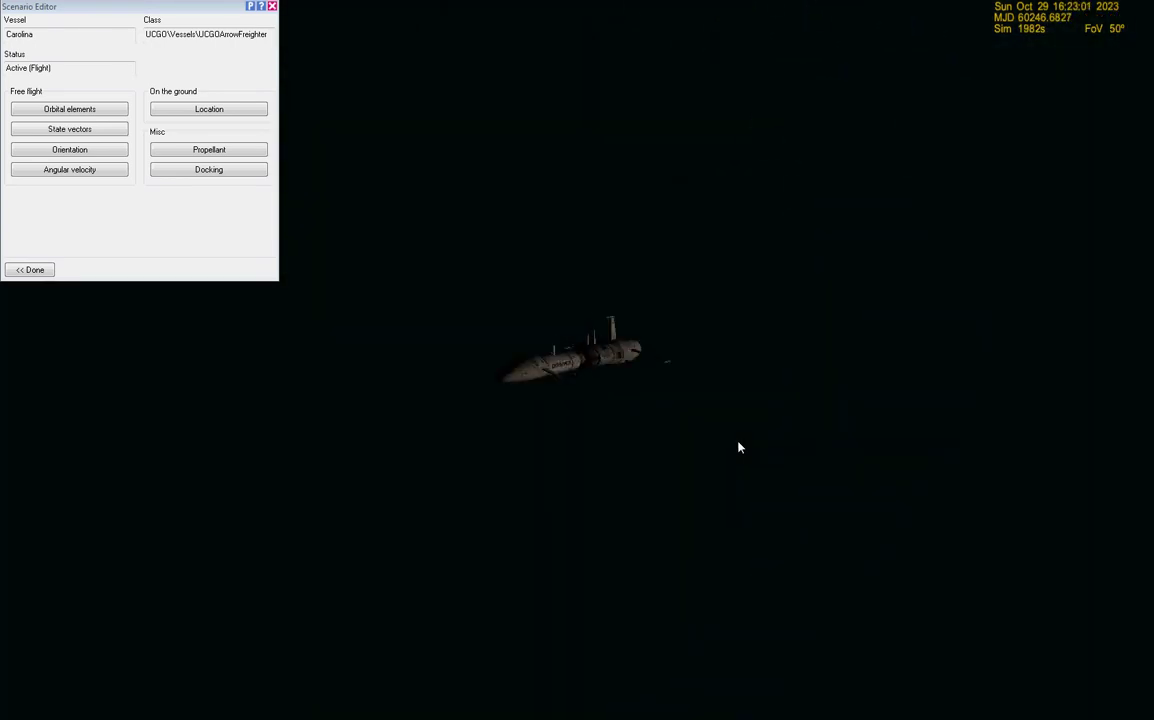
- Examine the exterior of the Carolina freighter from several sides and distances
{"action": "key", "text": "ctrl+Left"}
{"action": "scroll", "coordinate": [739, 447], "scroll_direction": "up", "scroll_amount": 5}
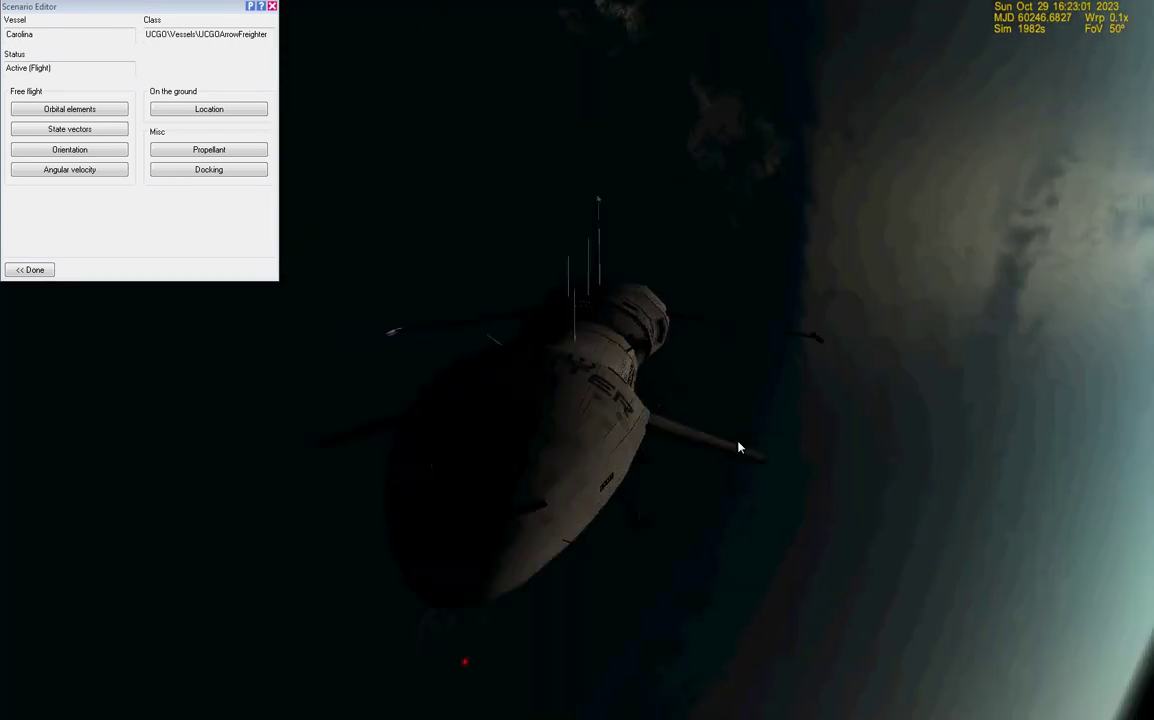
{"action": "scroll", "coordinate": [739, 447], "scroll_direction": "down", "scroll_amount": 1}
{"action": "key", "text": "ctrl+Left"}
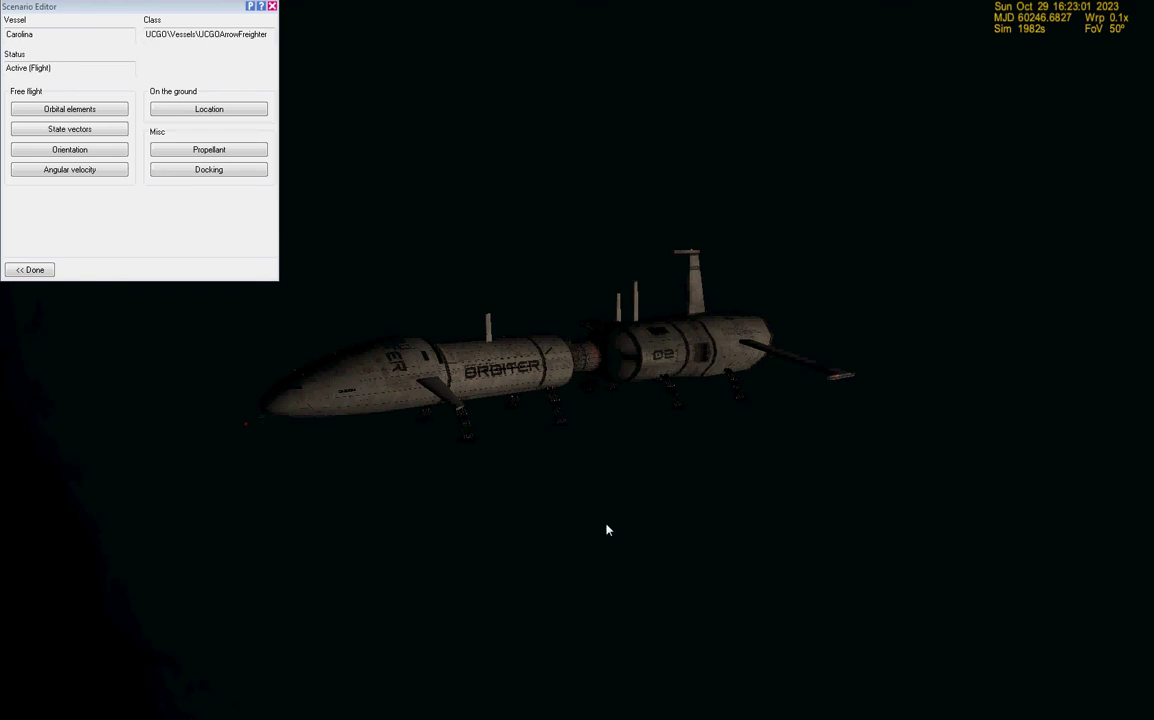
{"action": "key", "text": "ctrl+Right"}
{"action": "key", "text": "ctrl+Left"}
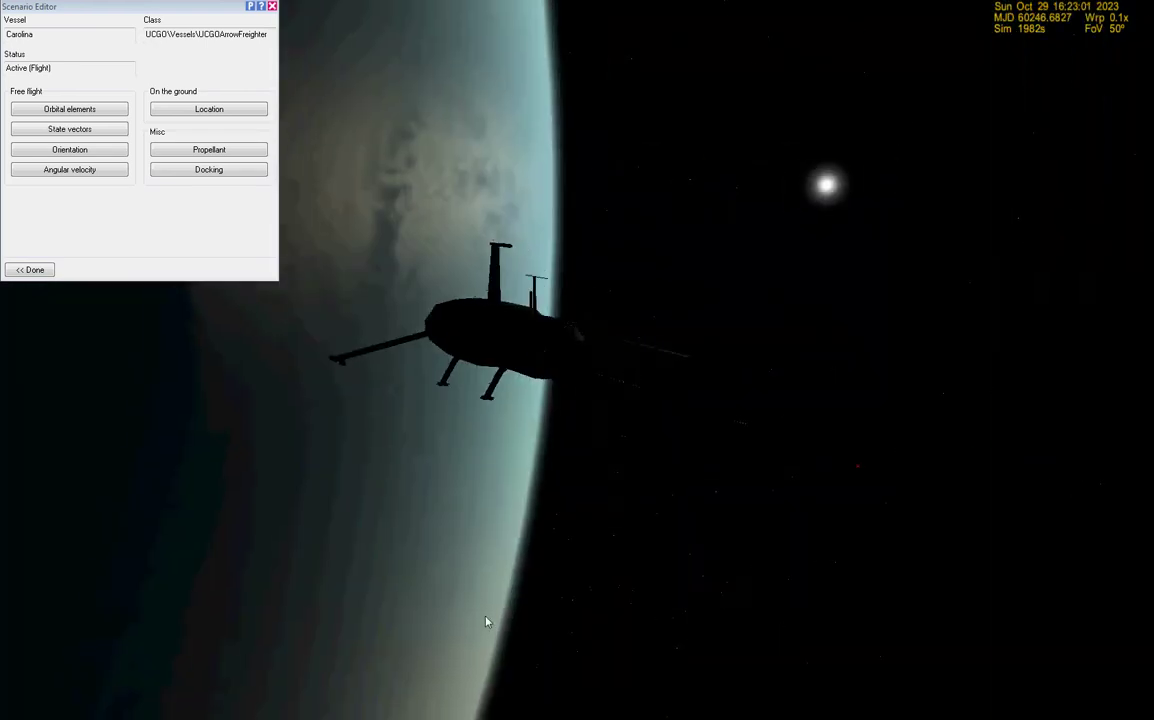
{"action": "key", "text": "ctrl+Left"}
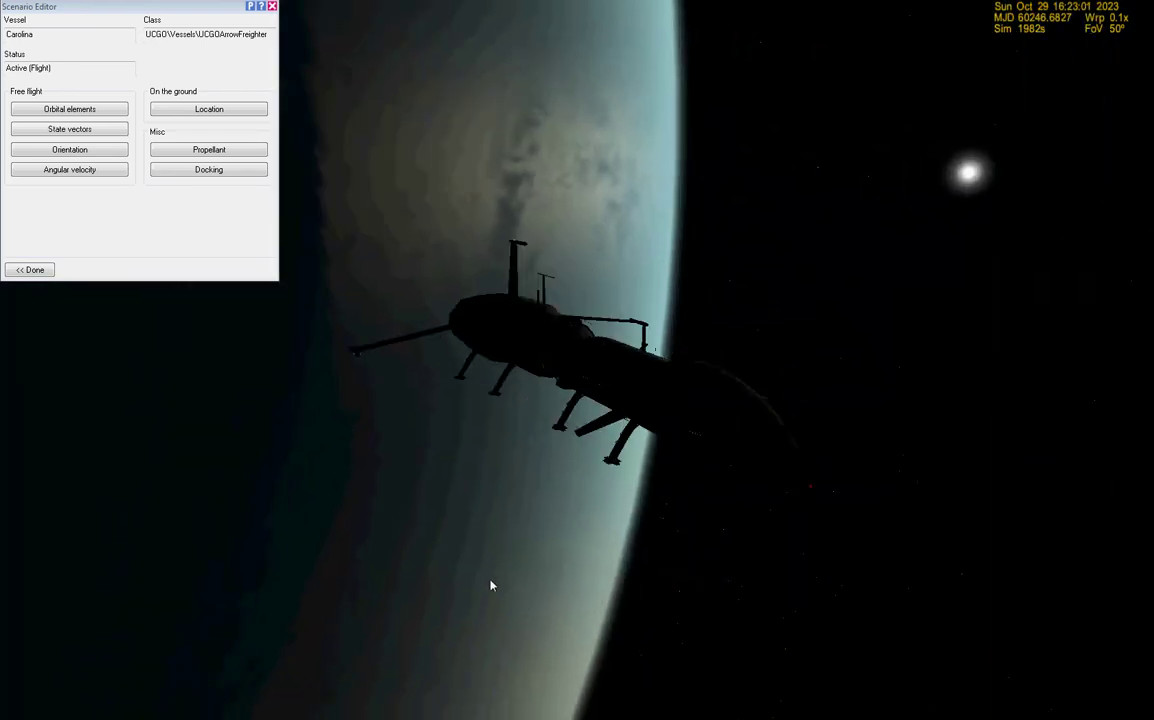
{"action": "key", "text": "ctrl+Left"}
{"action": "scroll", "coordinate": [738, 560], "scroll_direction": "down", "scroll_amount": 3}
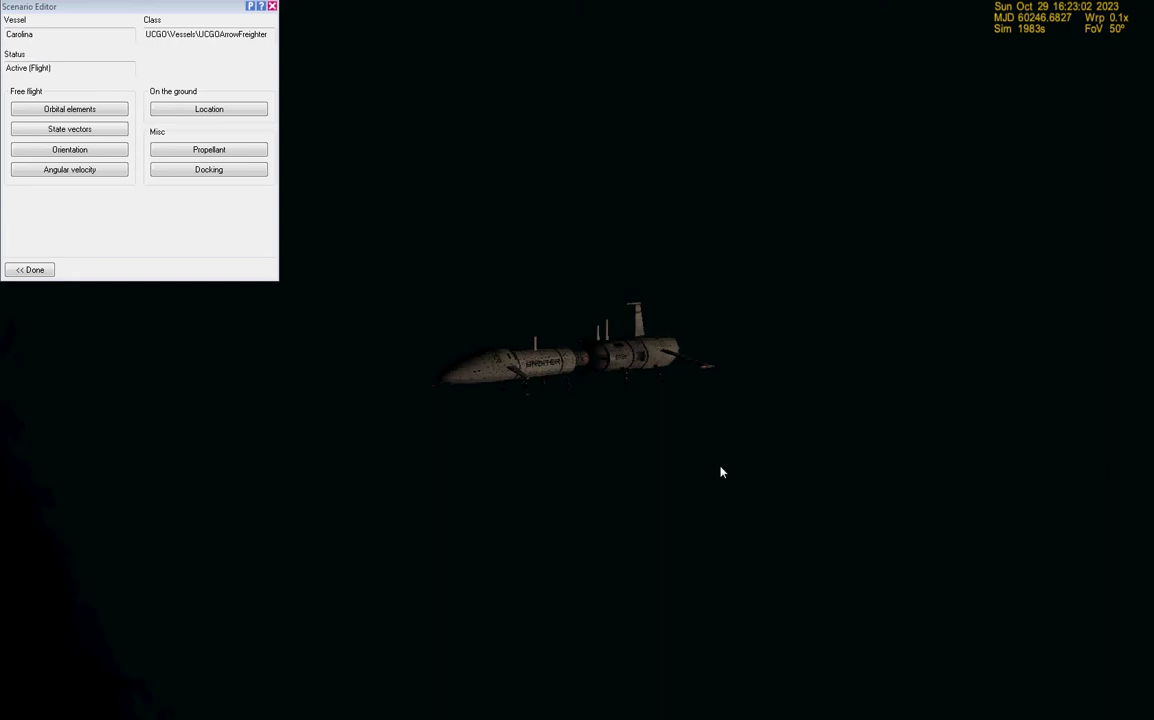
- Switch control from the GL-01 glider to the Carolina freighter
{"action": "key", "text": "F1"}
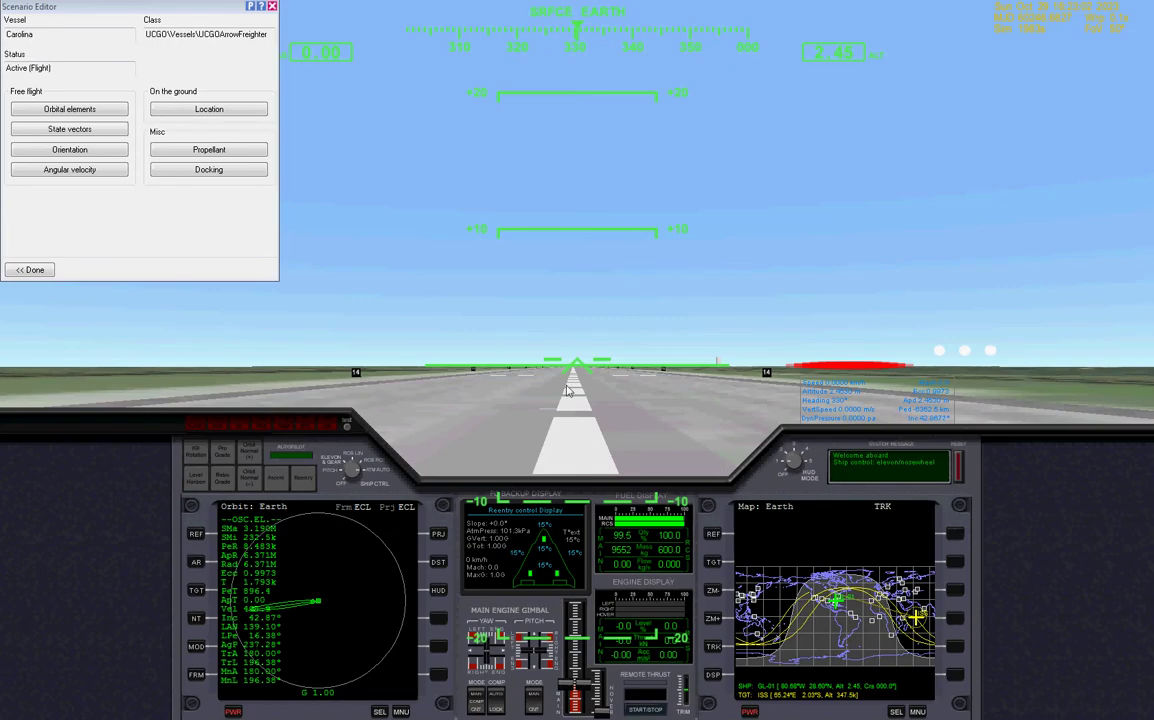
{"action": "key", "text": "F1"}
{"action": "key", "text": "F3"}
{"action": "double_click", "coordinate": [519, 317]}
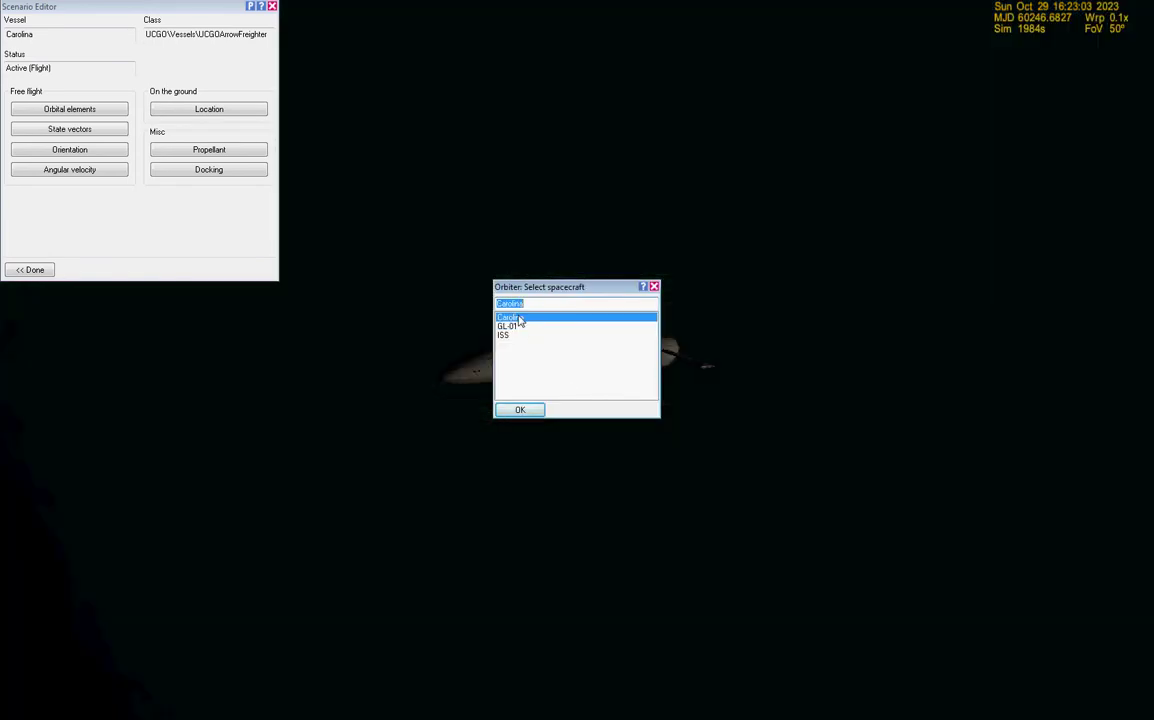
{"action": "left_click", "coordinate": [655, 289]}
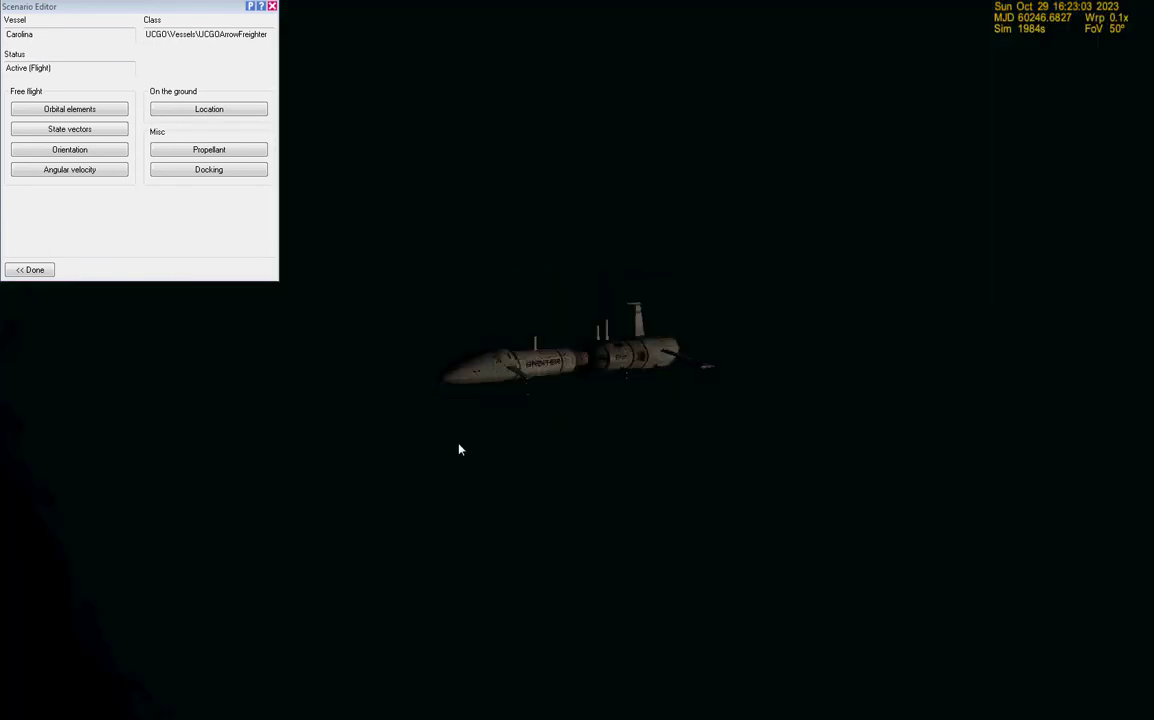
- Enter the Carolina's cockpit and switch the Orbit display's distances from radius to altitude
{"action": "key", "text": "F1"}
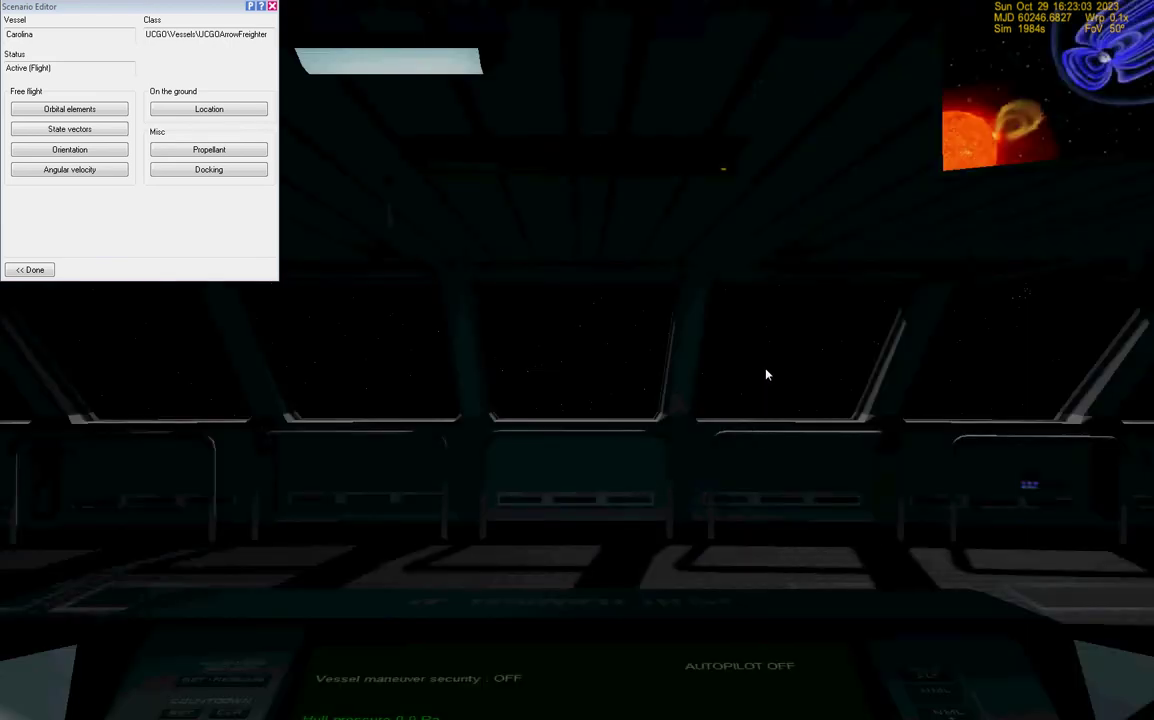
{"action": "key", "text": "ctrl+Down"}
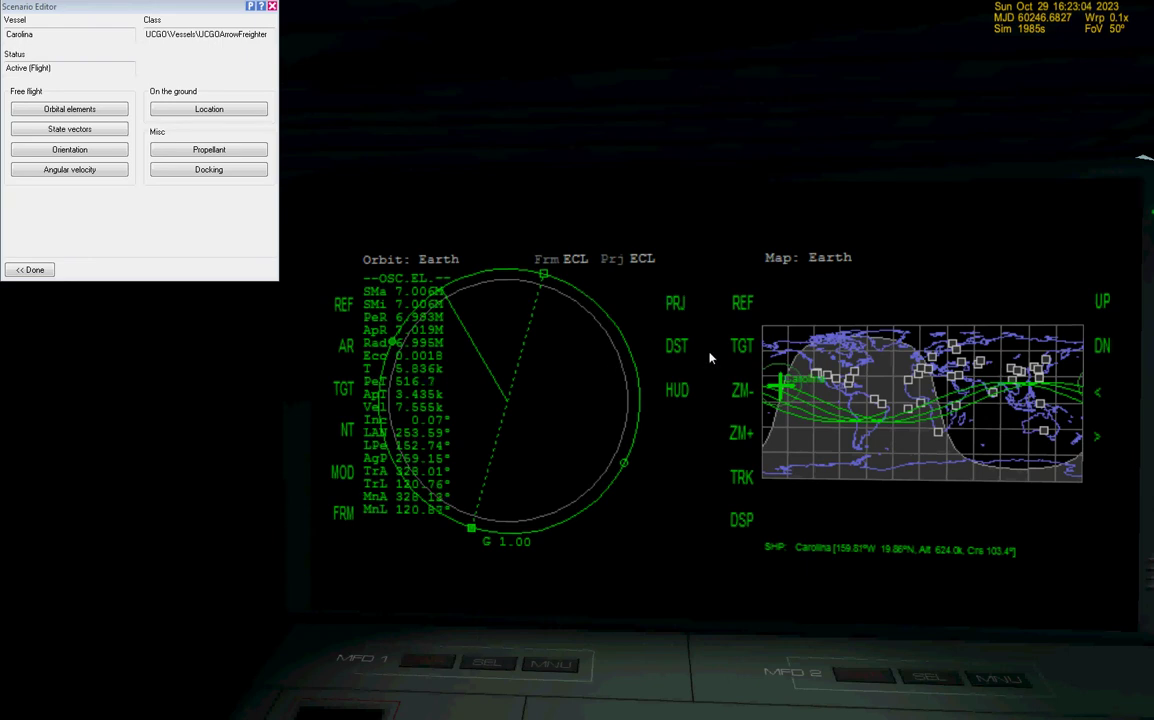
{"action": "left_click", "coordinate": [685, 361]}
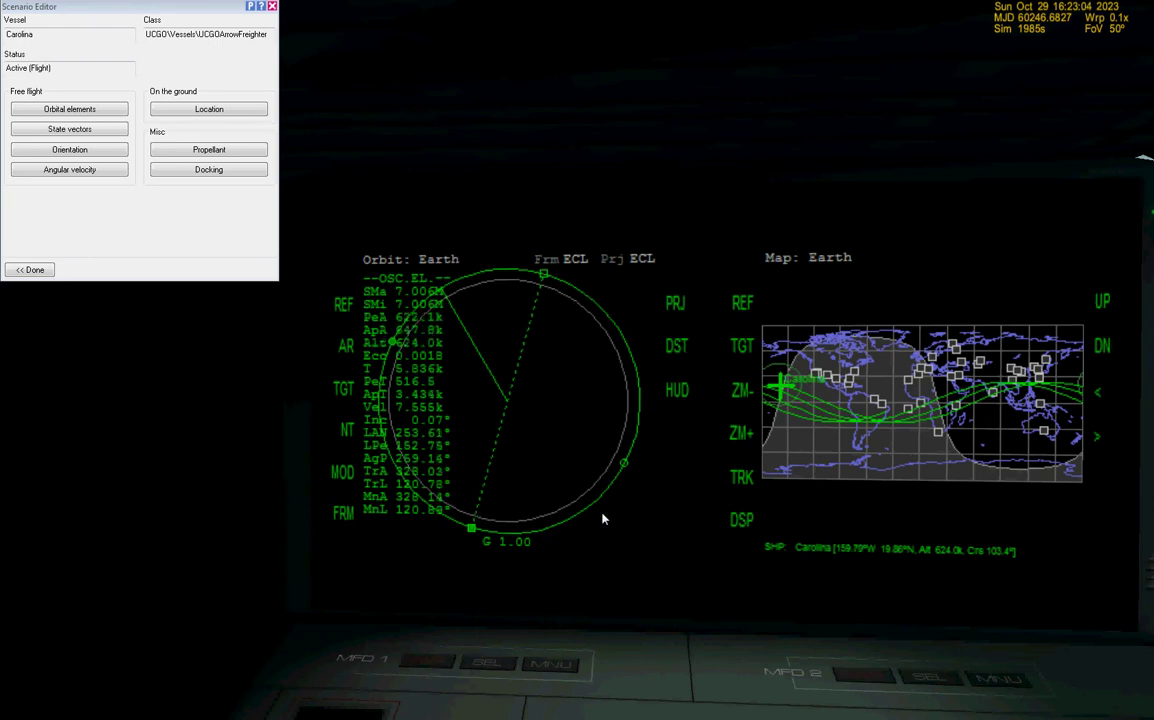
- Retract the Carolina's landing gear and view the ship from outside
{"action": "left_click_drag", "start_coordinate": [674, 563], "coordinate": [671, 563]}
{"action": "left_click_drag", "start_coordinate": [854, 495], "coordinate": [852, 495]}
{"action": "key", "text": "Right"}
{"action": "key", "text": "F1"}
{"action": "left_click_drag", "start_coordinate": [775, 507], "coordinate": [779, 507]}
{"action": "key", "text": "ctrl+Left"}
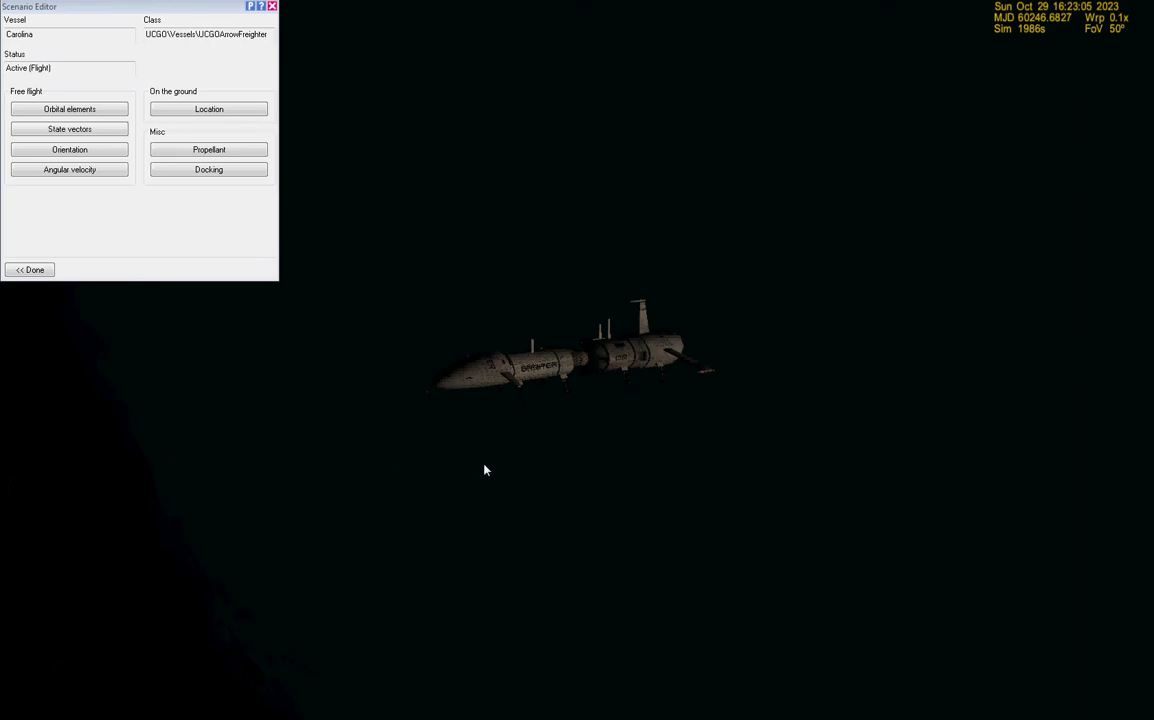
{"action": "key", "text": "ctrl+Left"}
{"action": "key", "text": "ctrl+Left"}
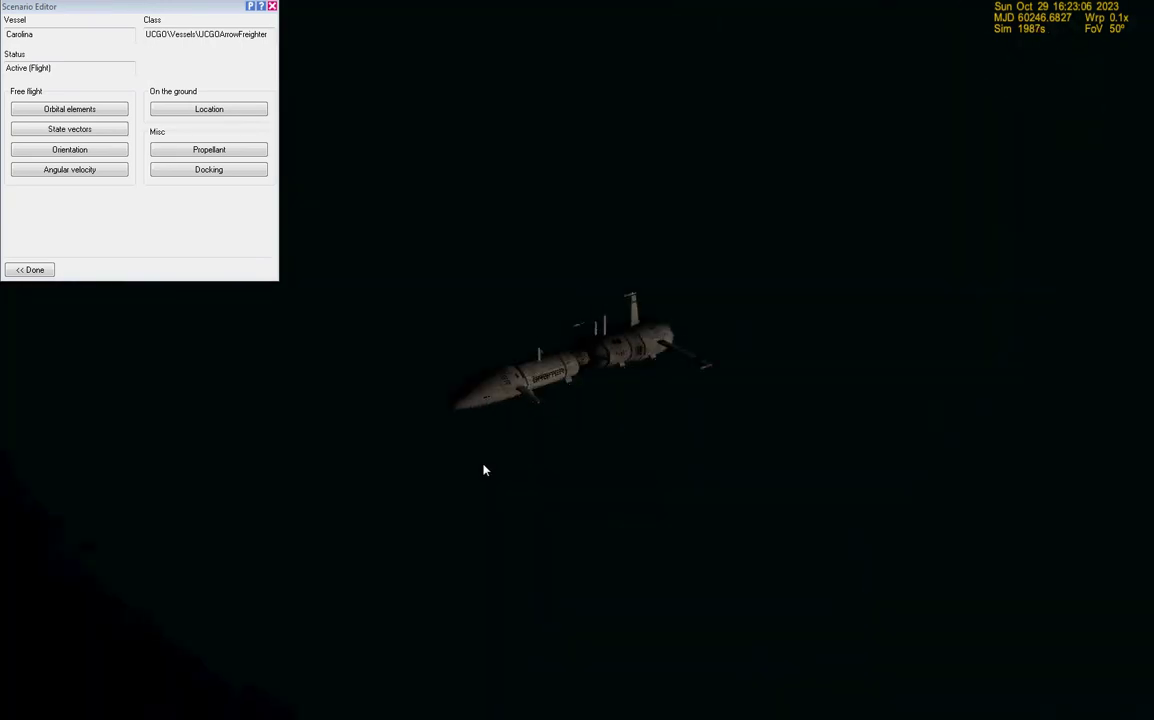
{"action": "key", "text": "Page_Down"}
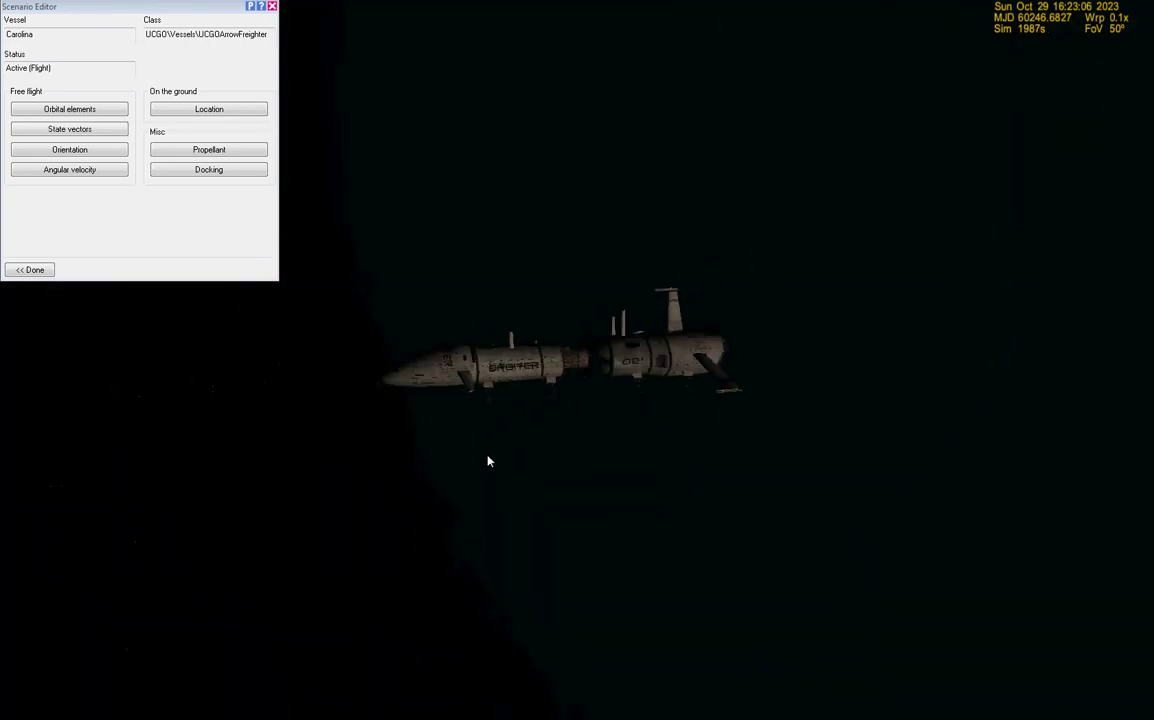
- Show the cargo slots on the freighter's cockpit display and look around the bridge
{"action": "key", "text": "F1"}
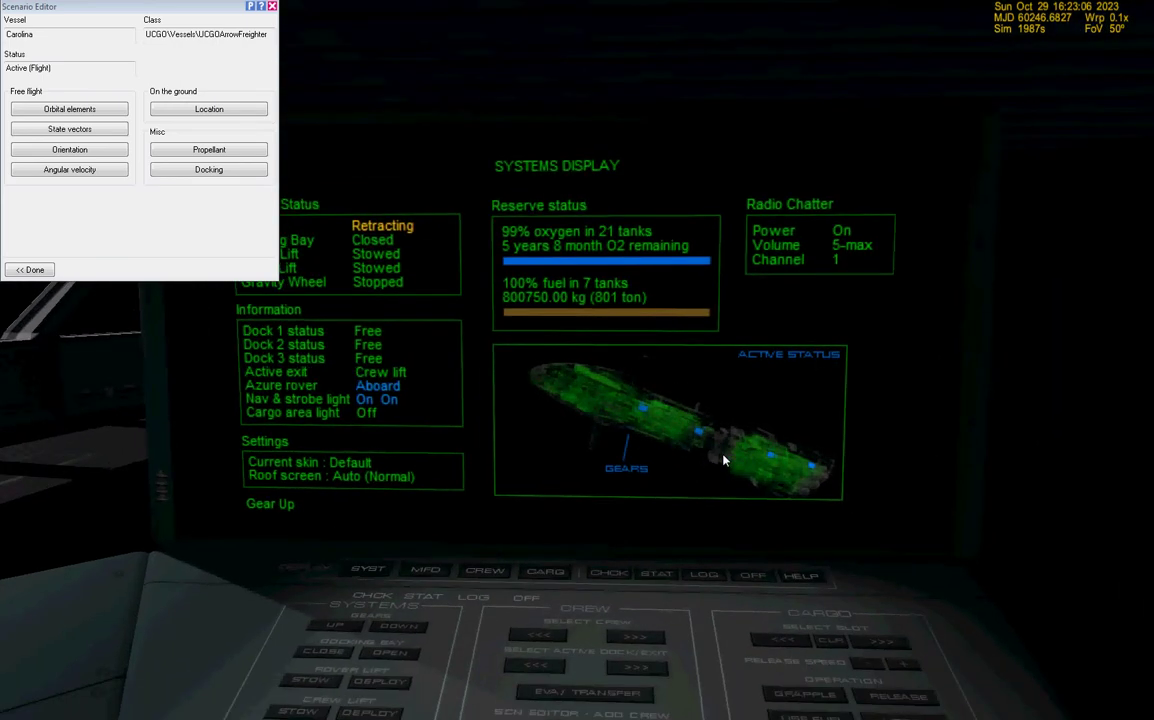
{"action": "left_click", "coordinate": [859, 650]}
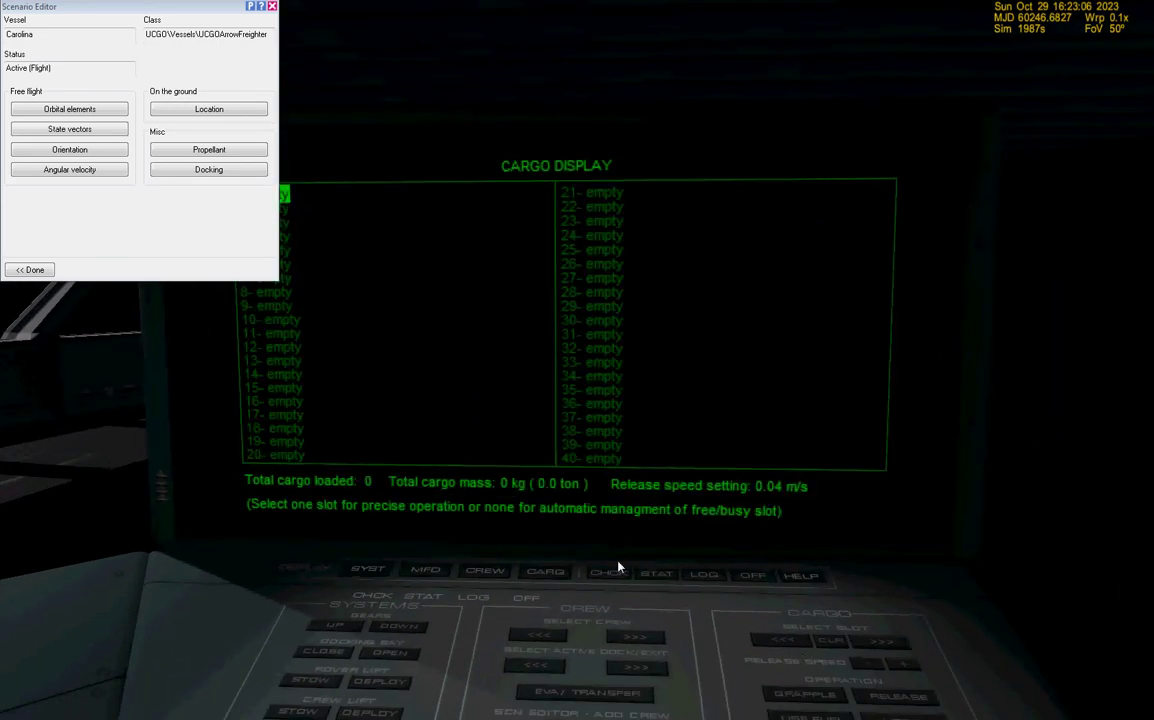
{"action": "key", "text": "ctrl+alt+Up"}
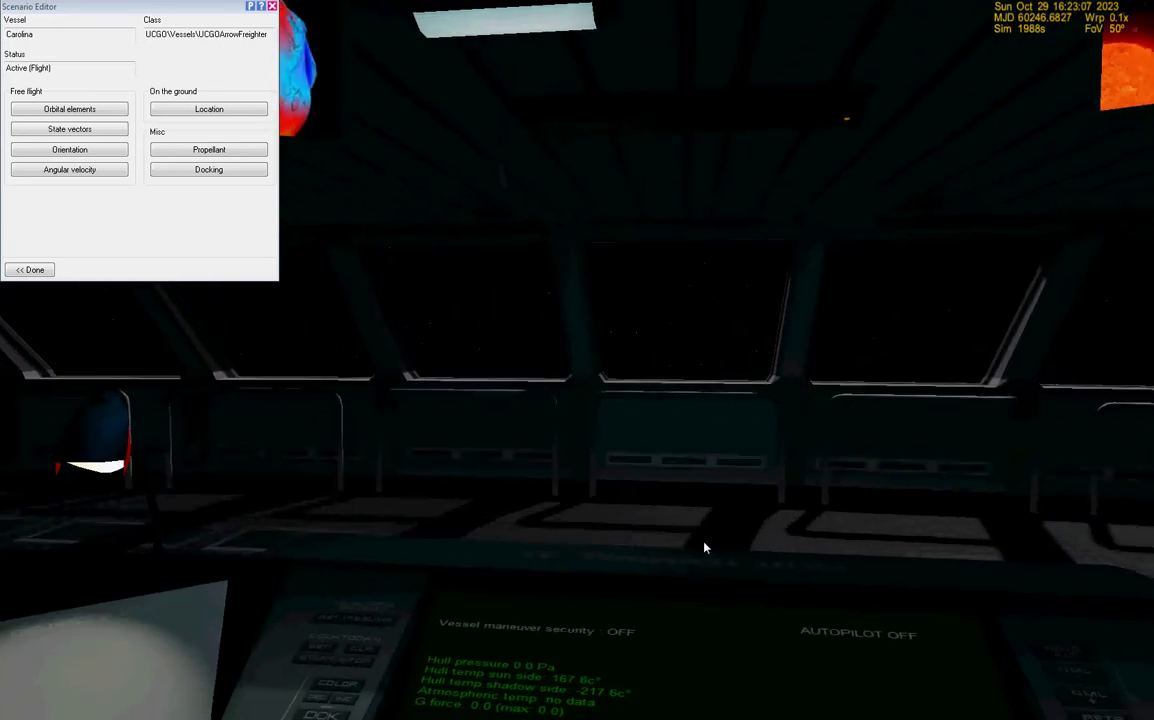
- Return to the outside view and look at the freighter from closer up
{"action": "key", "text": "F1"}
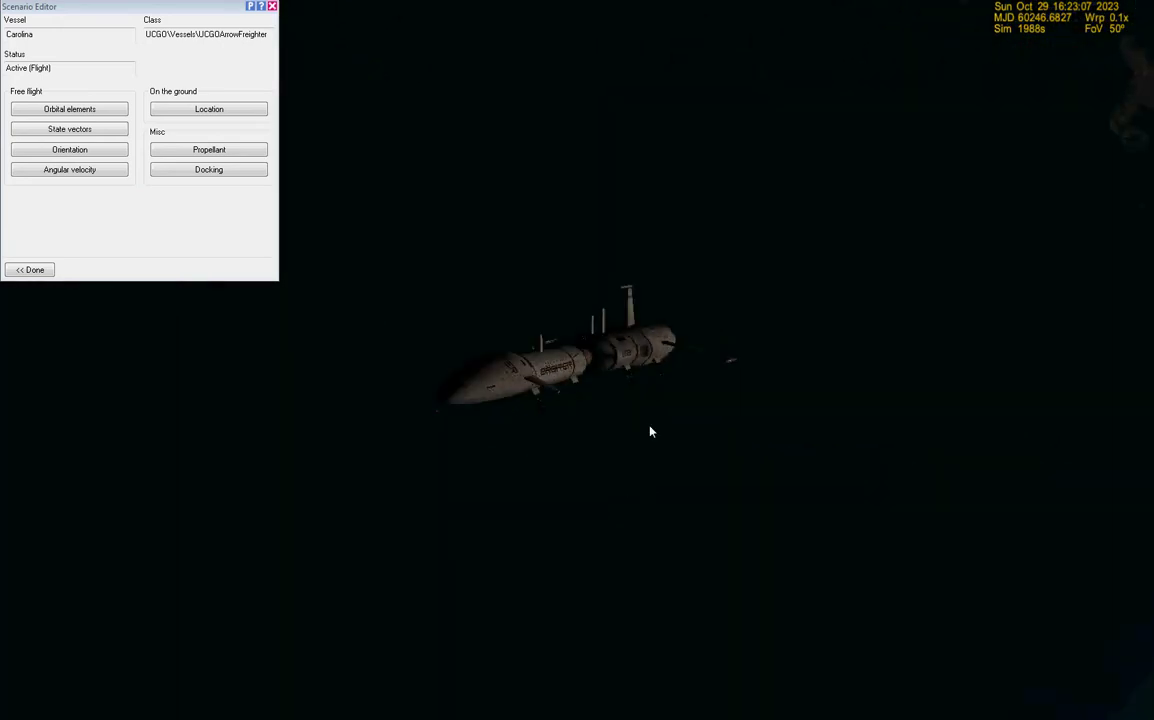
{"action": "scroll", "coordinate": [654, 466], "scroll_direction": "up", "scroll_amount": 5}
{"action": "left_click_drag", "start_coordinate": [618, 562], "coordinate": [624, 562]}
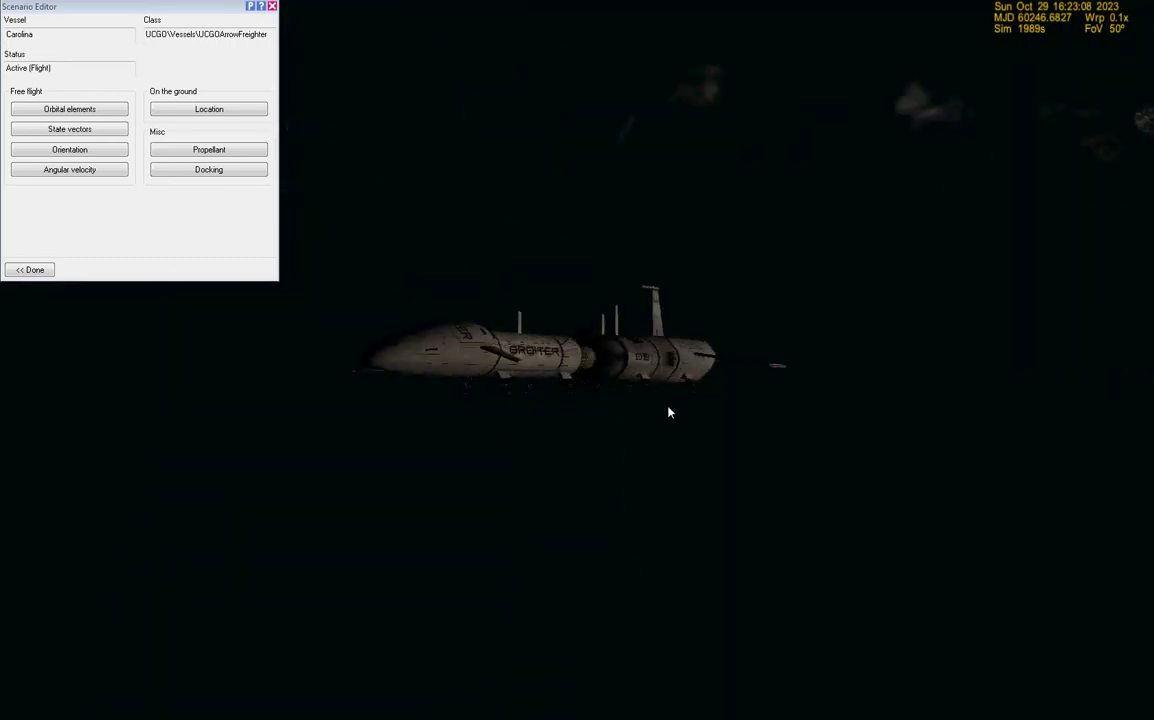
- Return the simulation to normal time speed and look at the freighter from another angle
{"action": "key", "text": "t"}
{"action": "left_click_drag", "start_coordinate": [638, 449], "coordinate": [638, 449]}
{"action": "left_click_drag", "start_coordinate": [772, 554], "coordinate": [772, 554]}
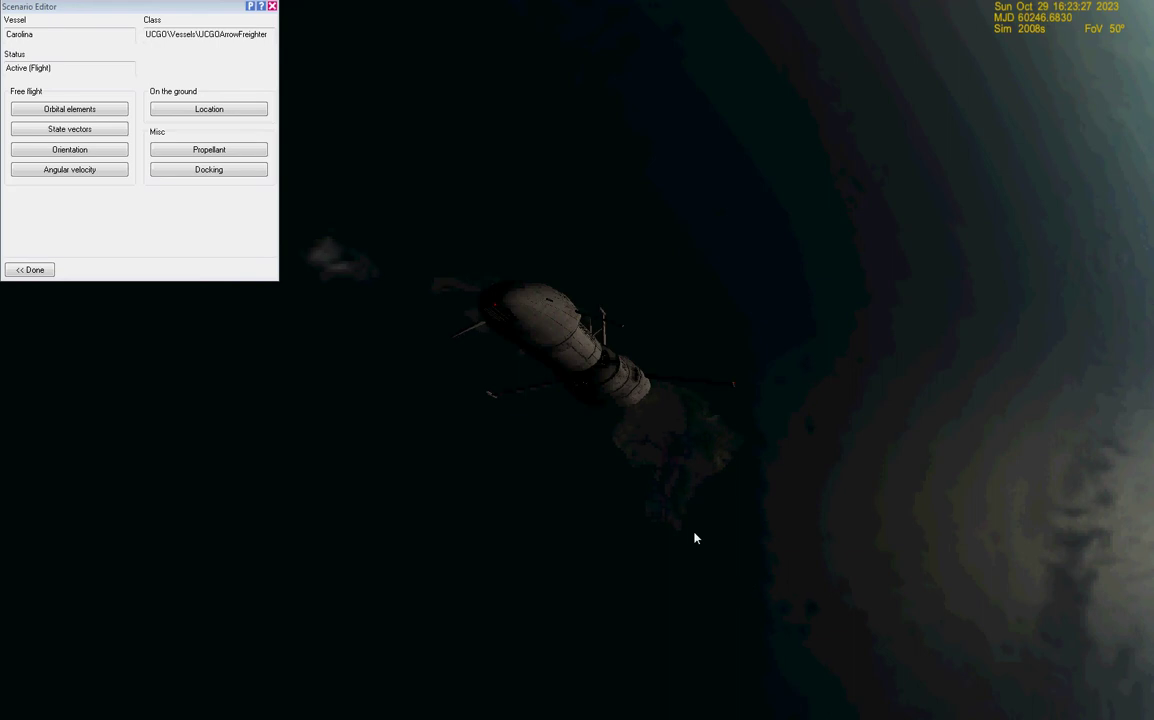
- Save the current scenario under the file name Stanislaw and close the Scenario Editor
{"action": "left_click", "coordinate": [43, 270]}
{"action": "left_click", "coordinate": [79, 270]}
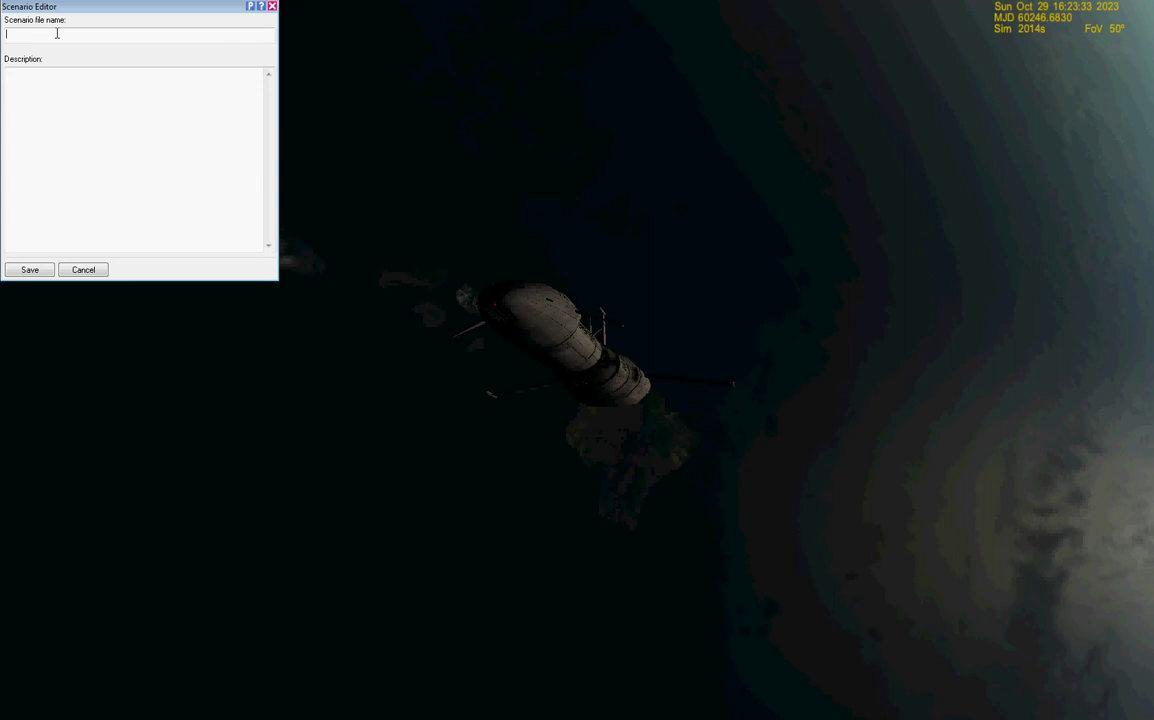
{"action": "type", "text": "Stanislaw"}
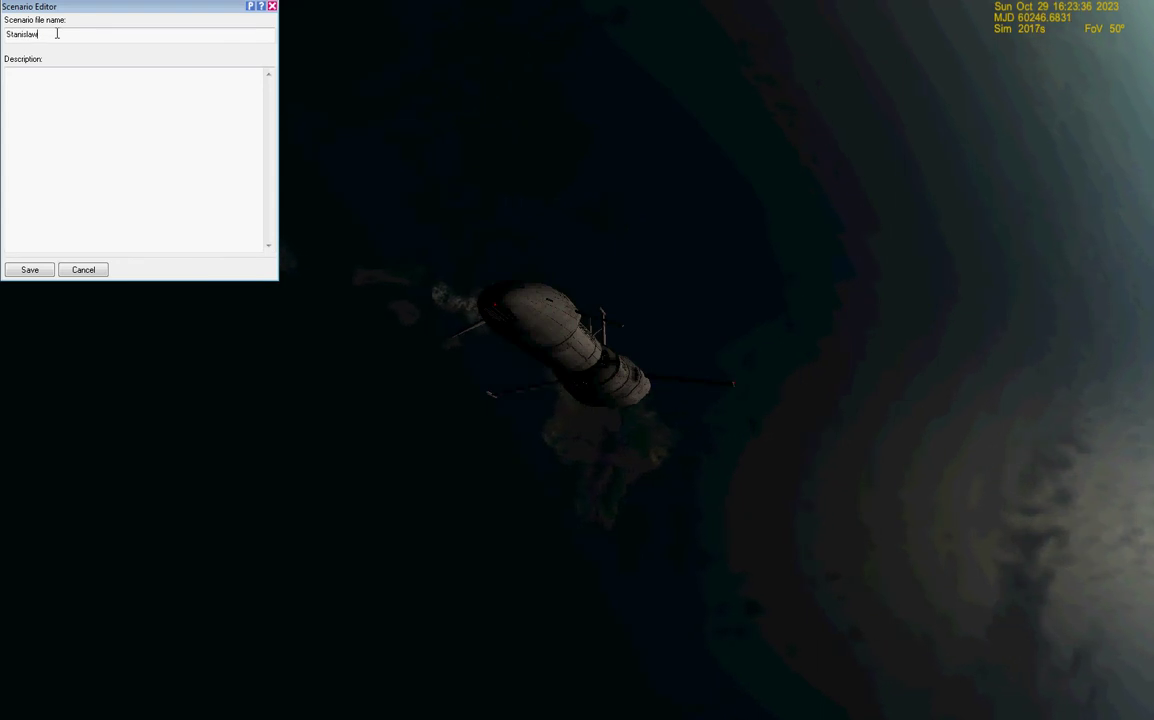
{"action": "left_click", "coordinate": [65, 104]}
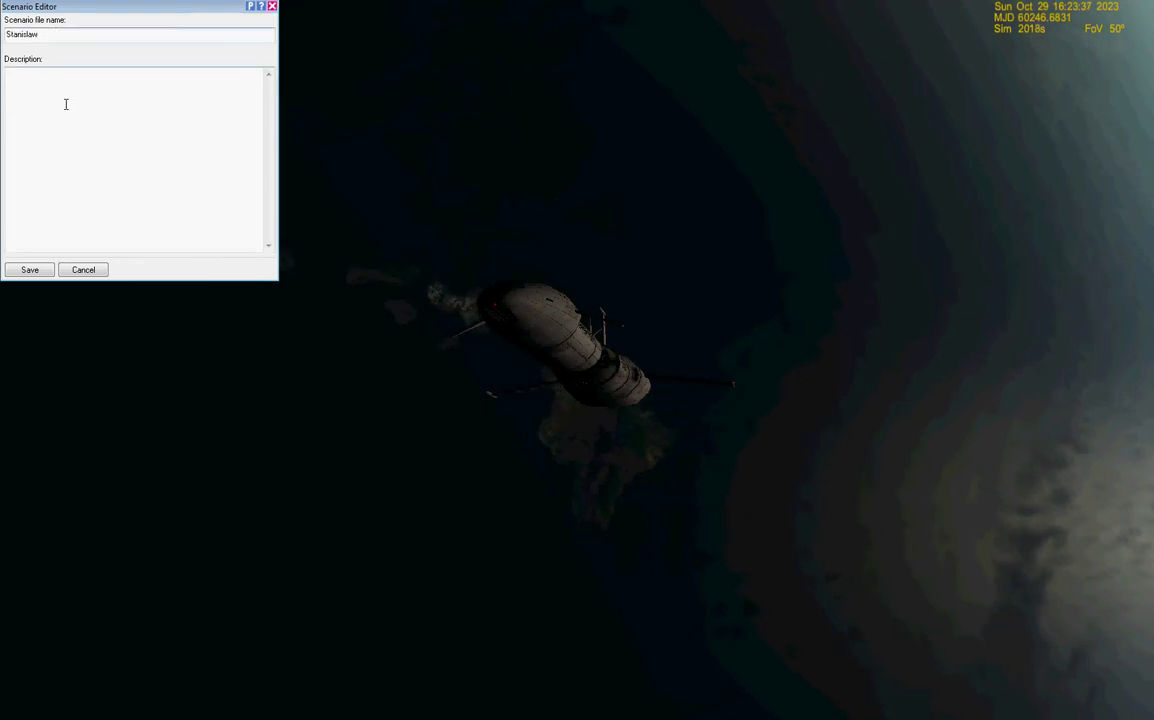
{"action": "left_click", "coordinate": [42, 271]}
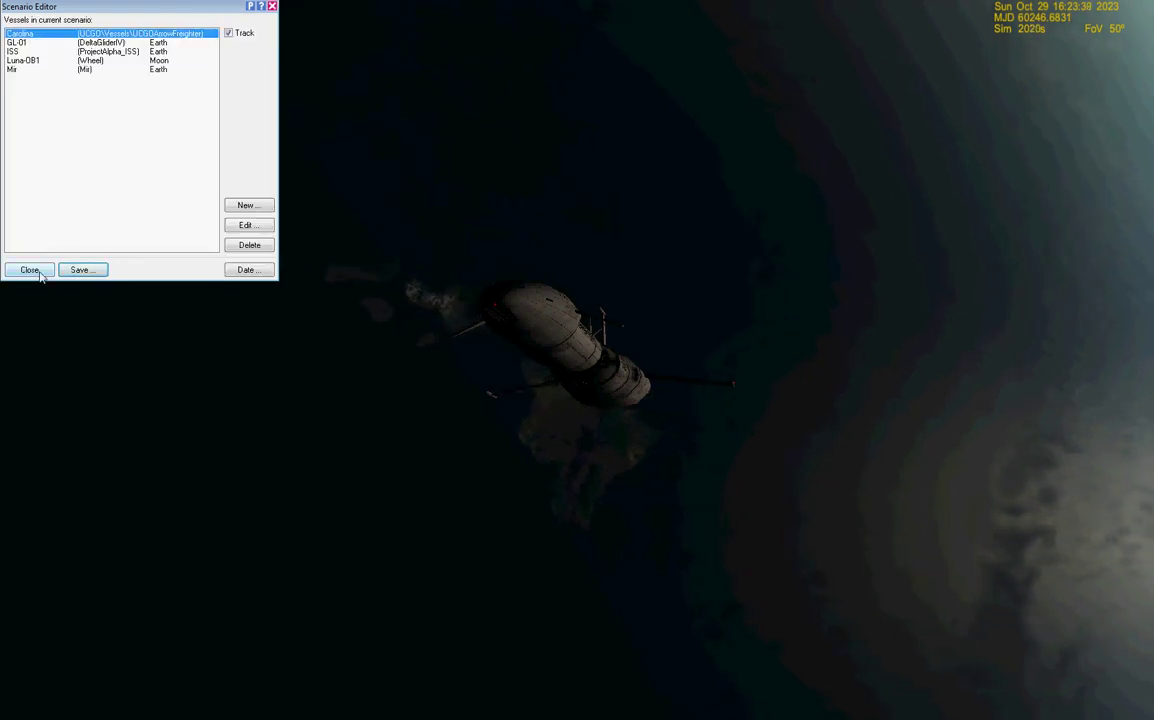
{"action": "left_click_drag", "start_coordinate": [438, 489], "coordinate": [539, 492]}
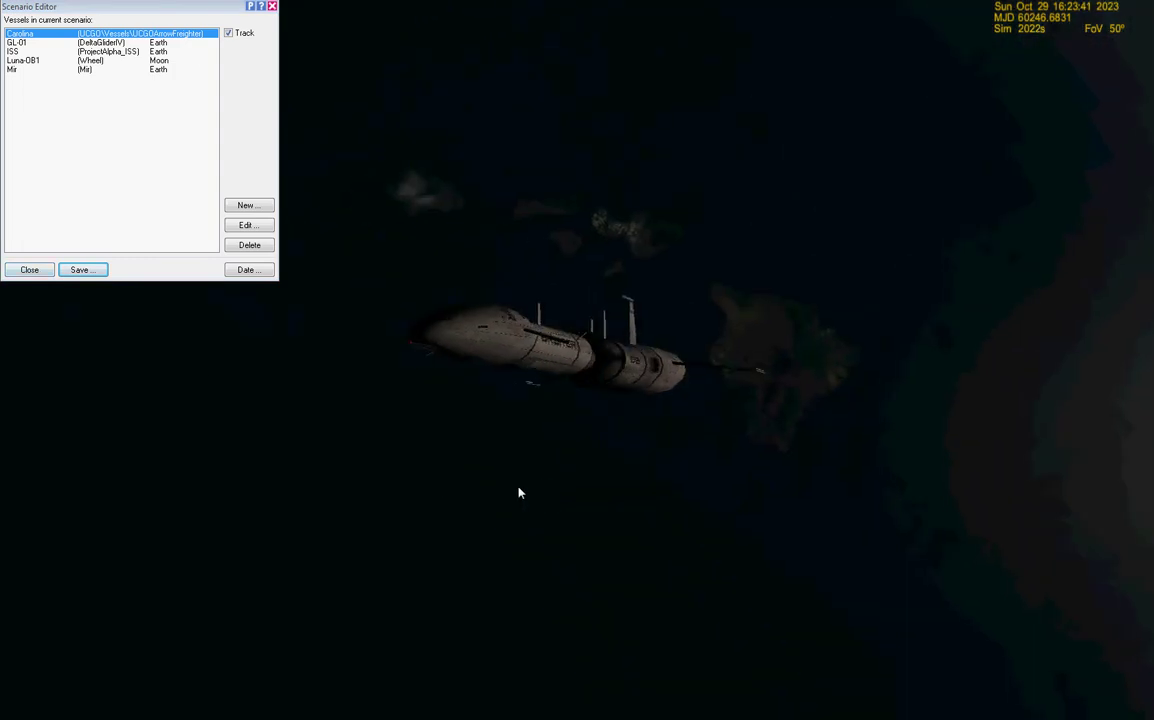
{"action": "left_click", "coordinate": [29, 270]}
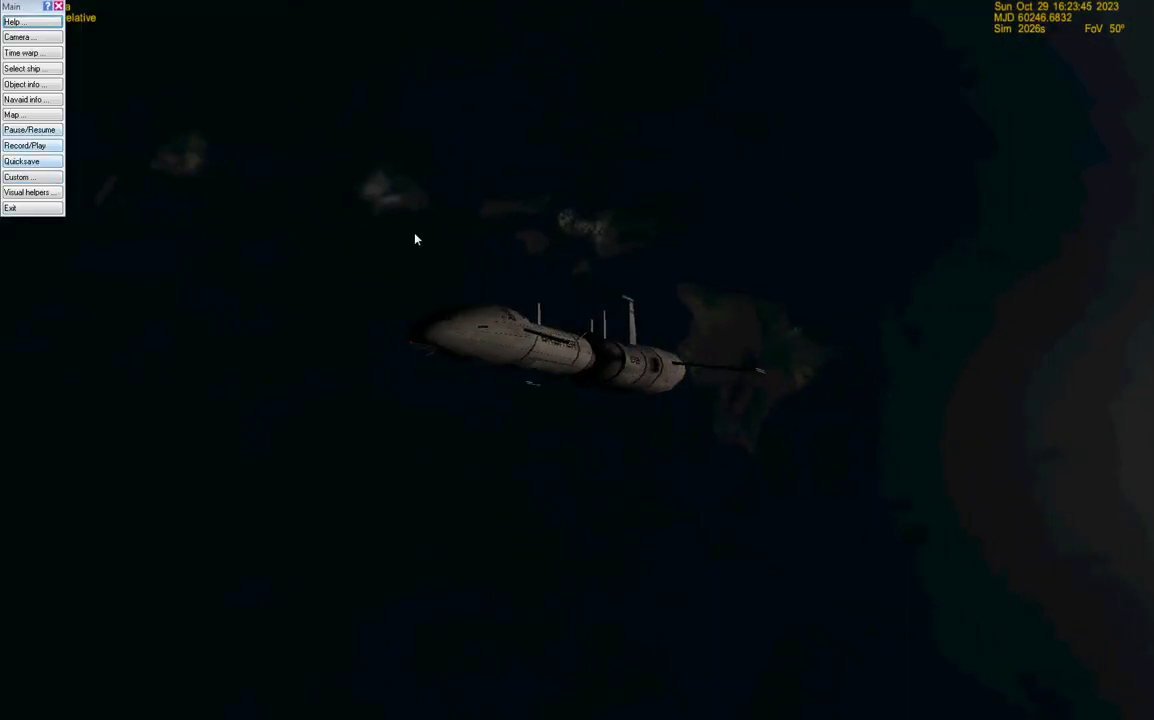
- Switch control to the GL-01 spacecraft and look at it from outside on the runway
{"action": "key", "text": "F3"}
{"action": "left_click", "coordinate": [550, 325]}
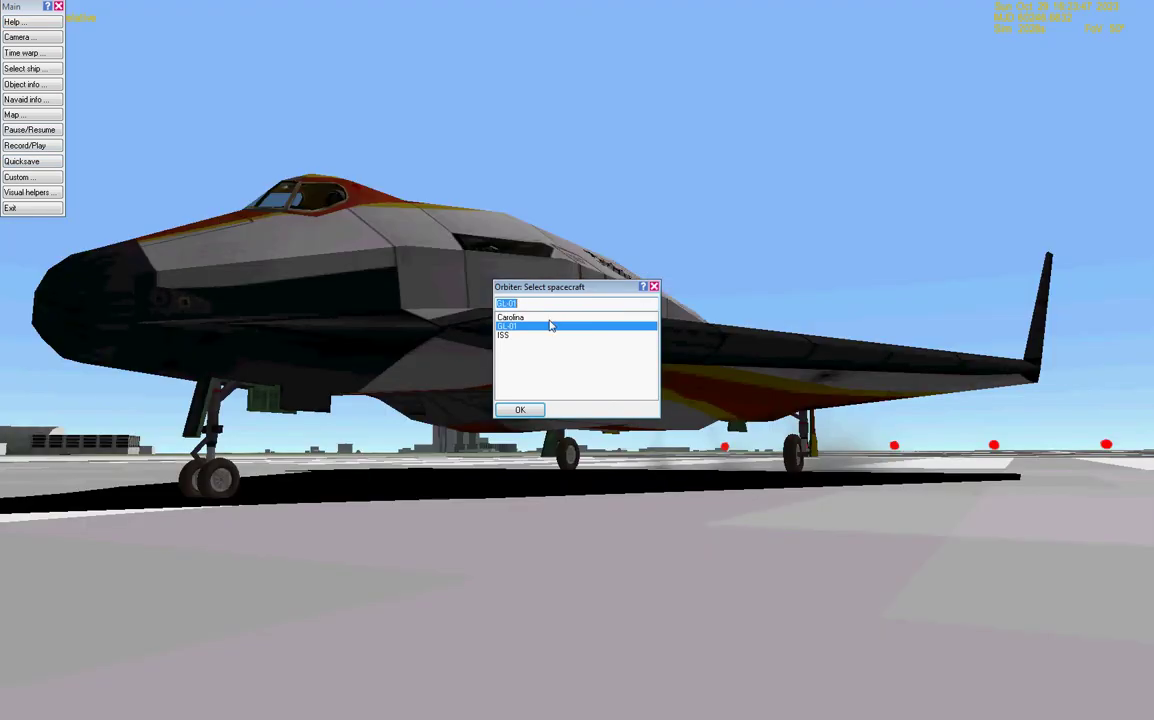
{"action": "left_click", "coordinate": [654, 287]}
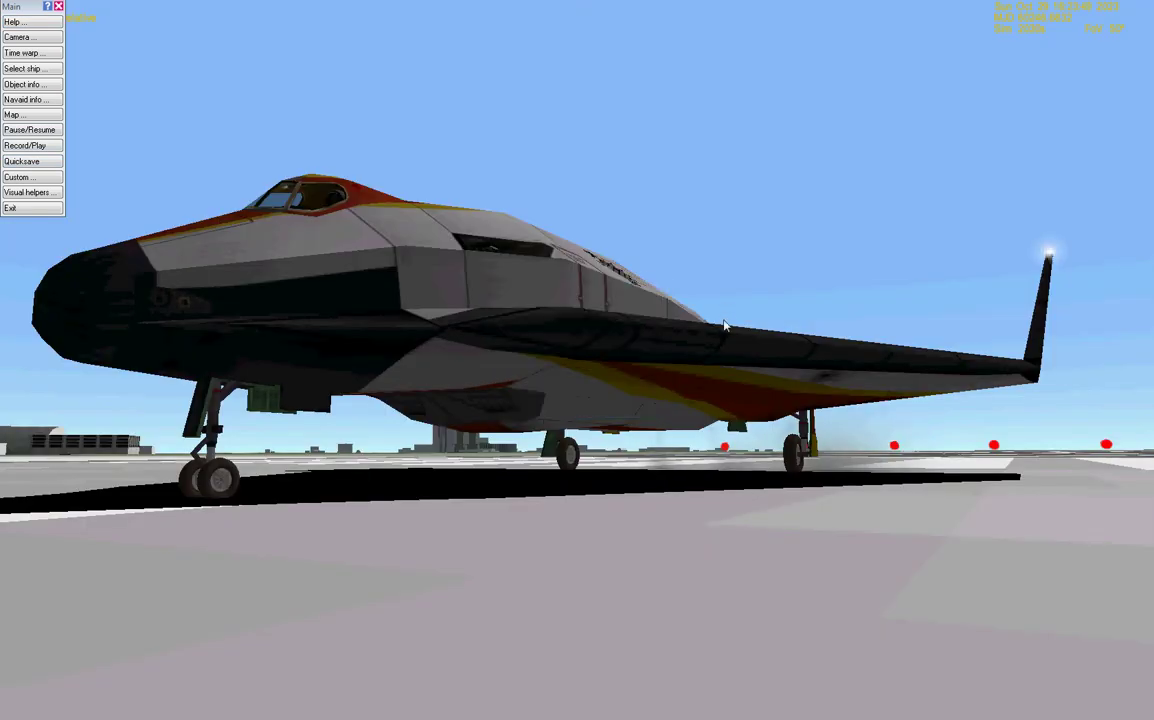
{"action": "left_click_drag", "start_coordinate": [762, 355], "coordinate": [764, 358]}
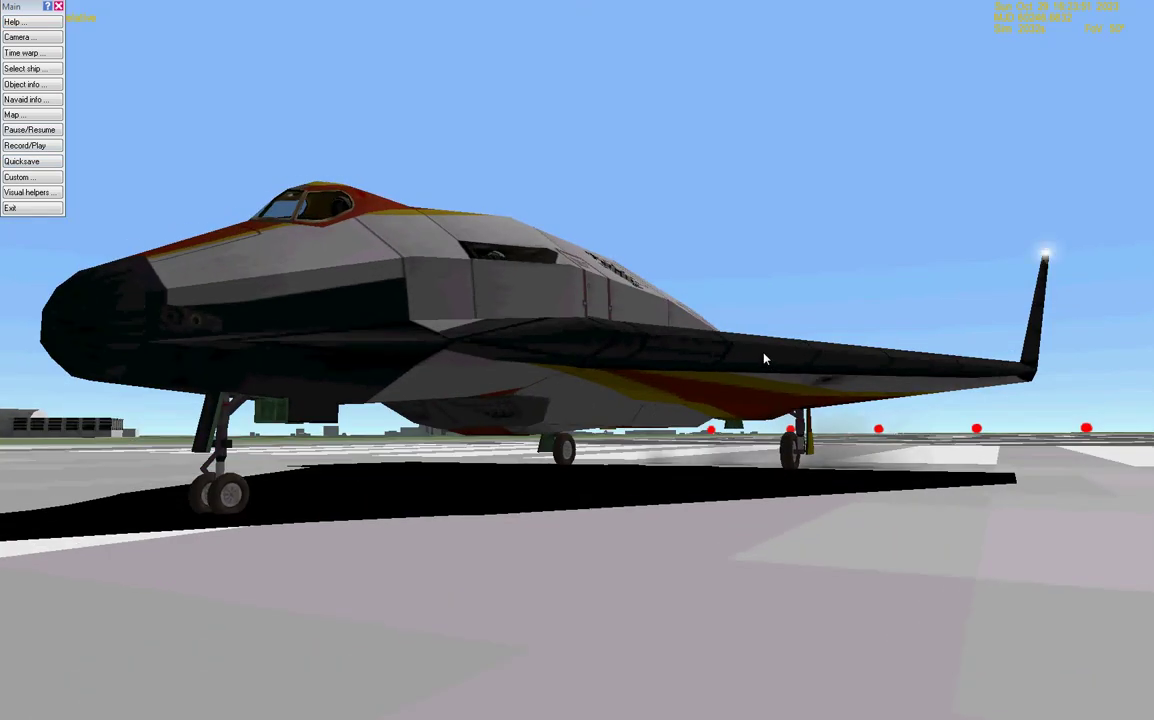
- Enter the GL-01's cockpit and cycle its cockpit modes to the full 2D instrument panel
{"action": "key", "text": "F1"}
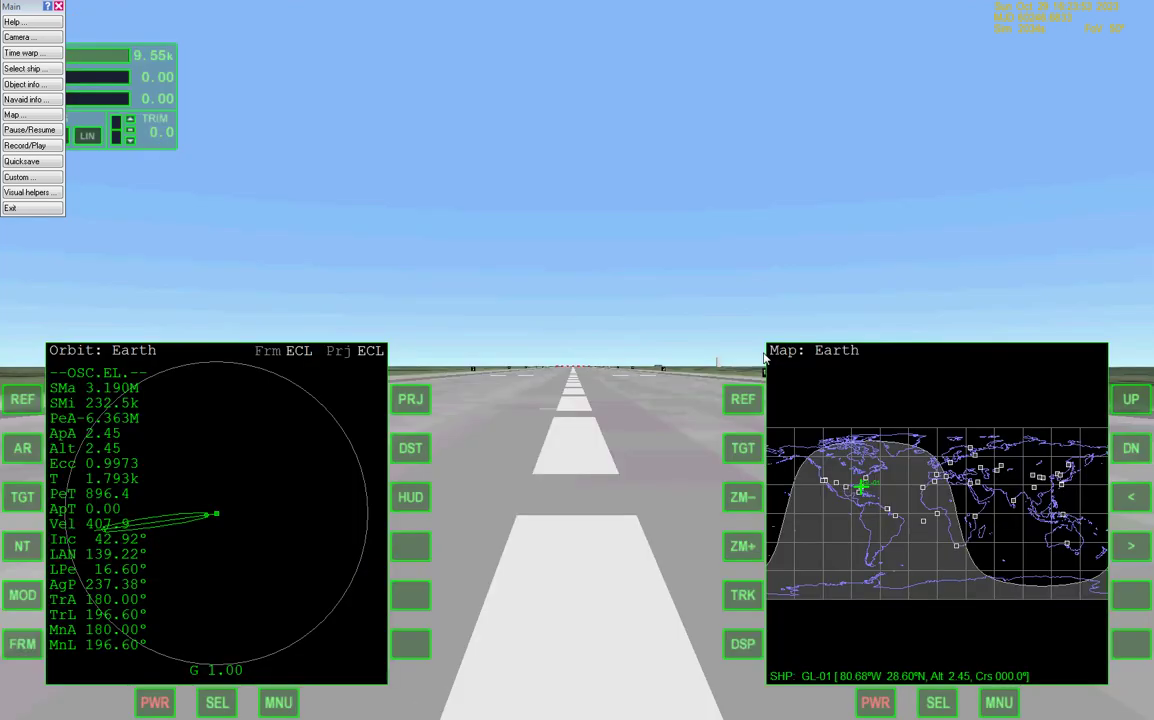
{"action": "key", "text": "F8"}
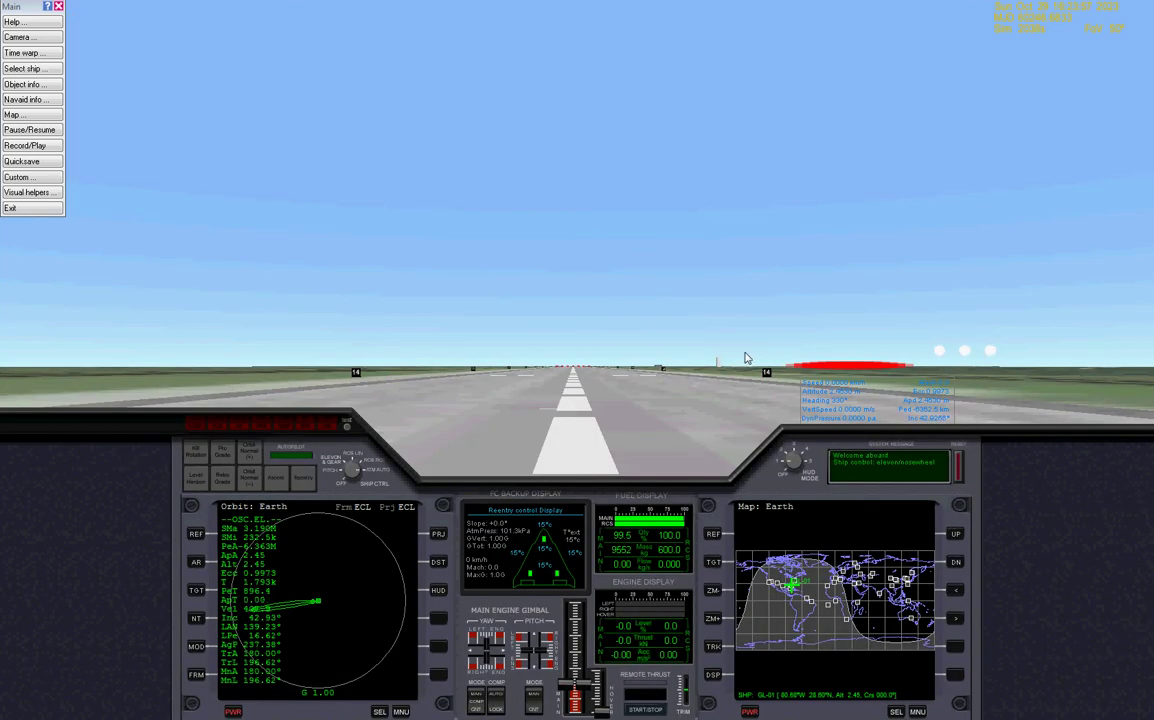
{"action": "key", "text": "F8"}
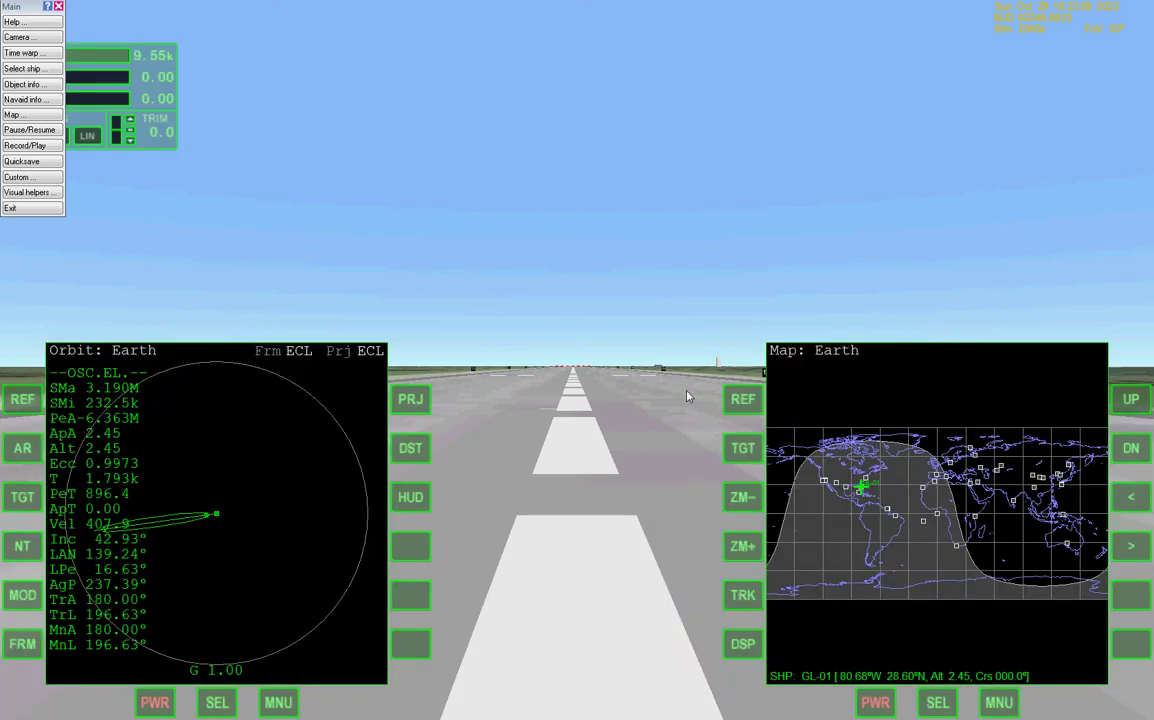
{"action": "key", "text": "F8"}
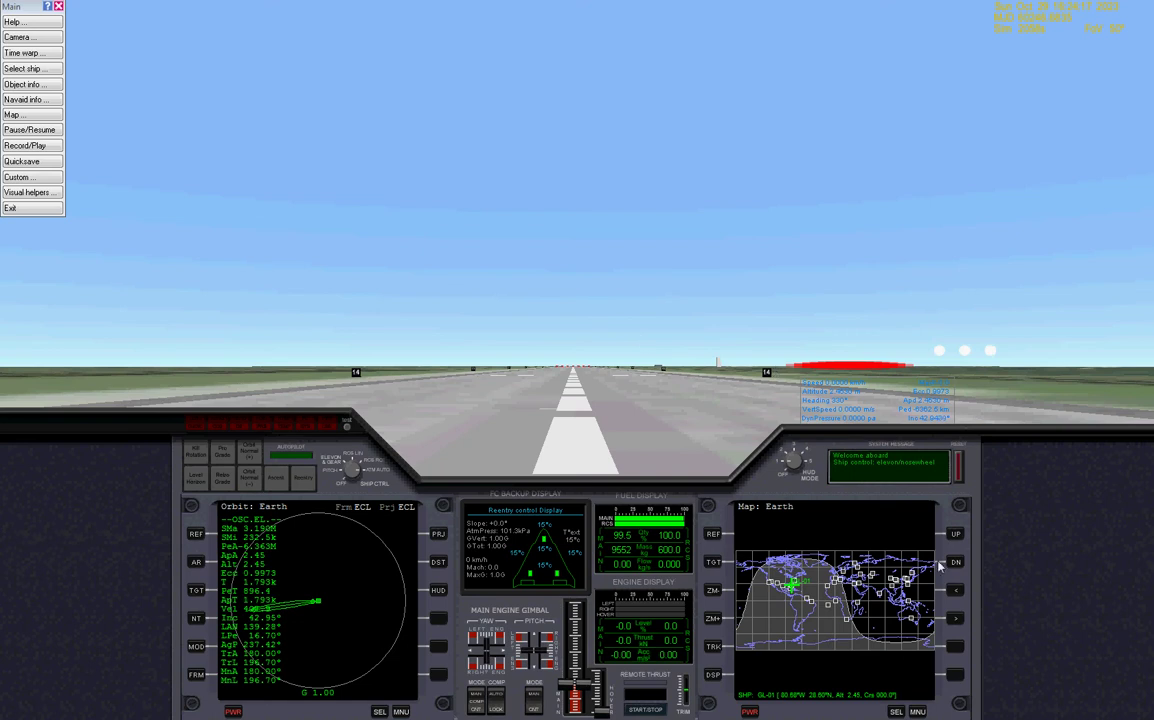
- Turn on tracking in the Map display, zoom in to 16 around the GL-01, and zoom back out to the whole Earth
{"action": "left_click", "coordinate": [718, 647]}
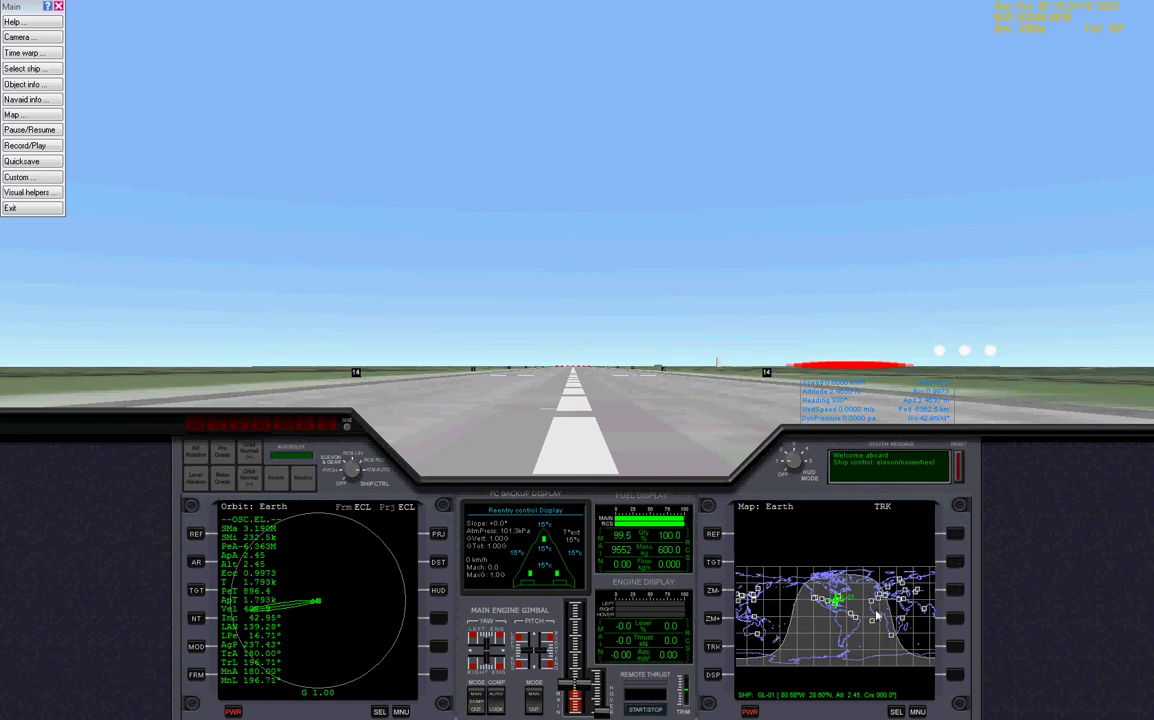
{"action": "left_click", "coordinate": [713, 619]}
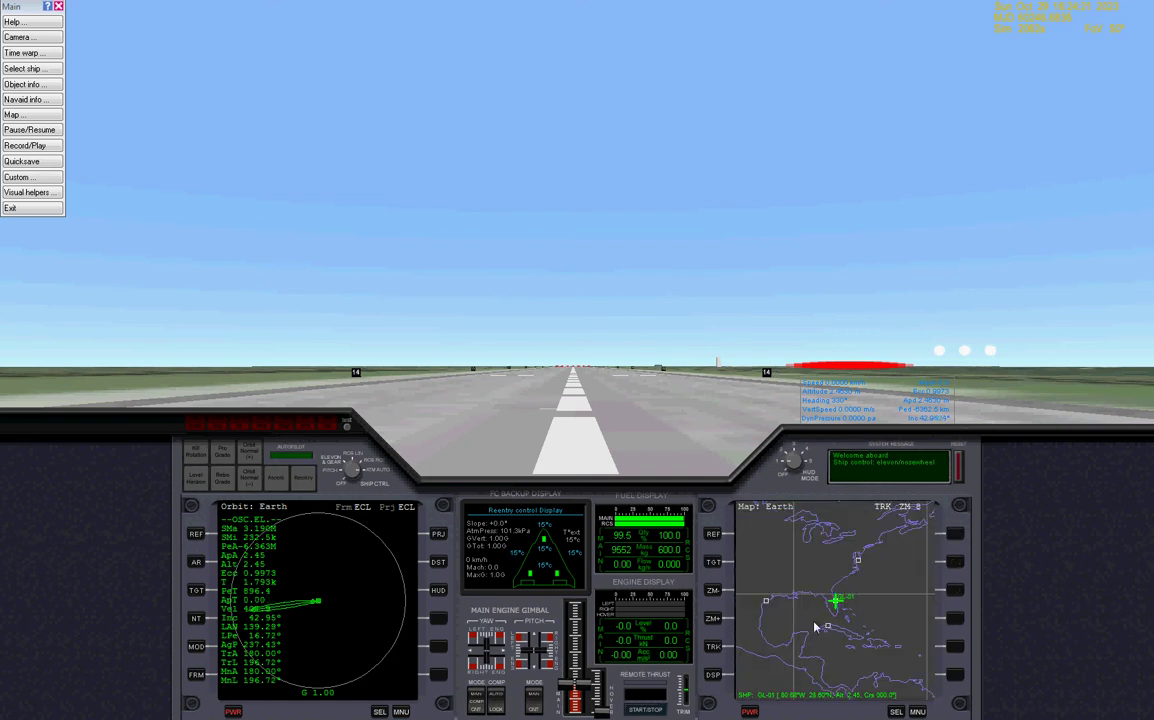
{"action": "left_click", "coordinate": [713, 619]}
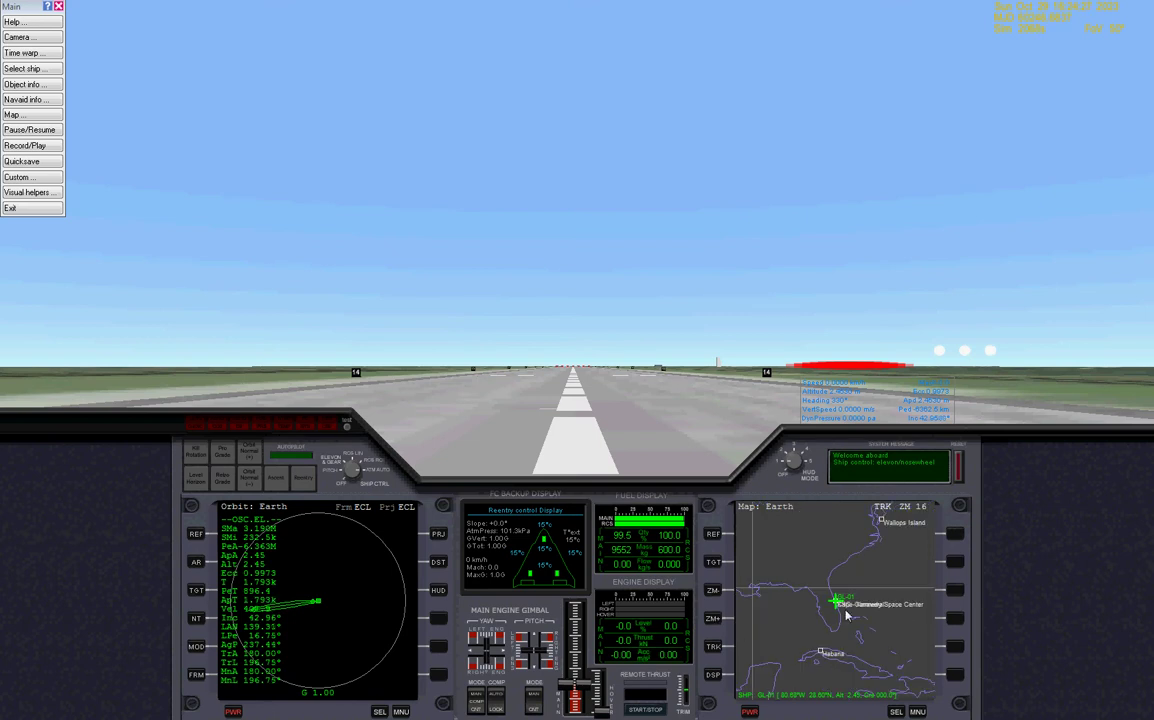
{"action": "left_click", "coordinate": [716, 592]}
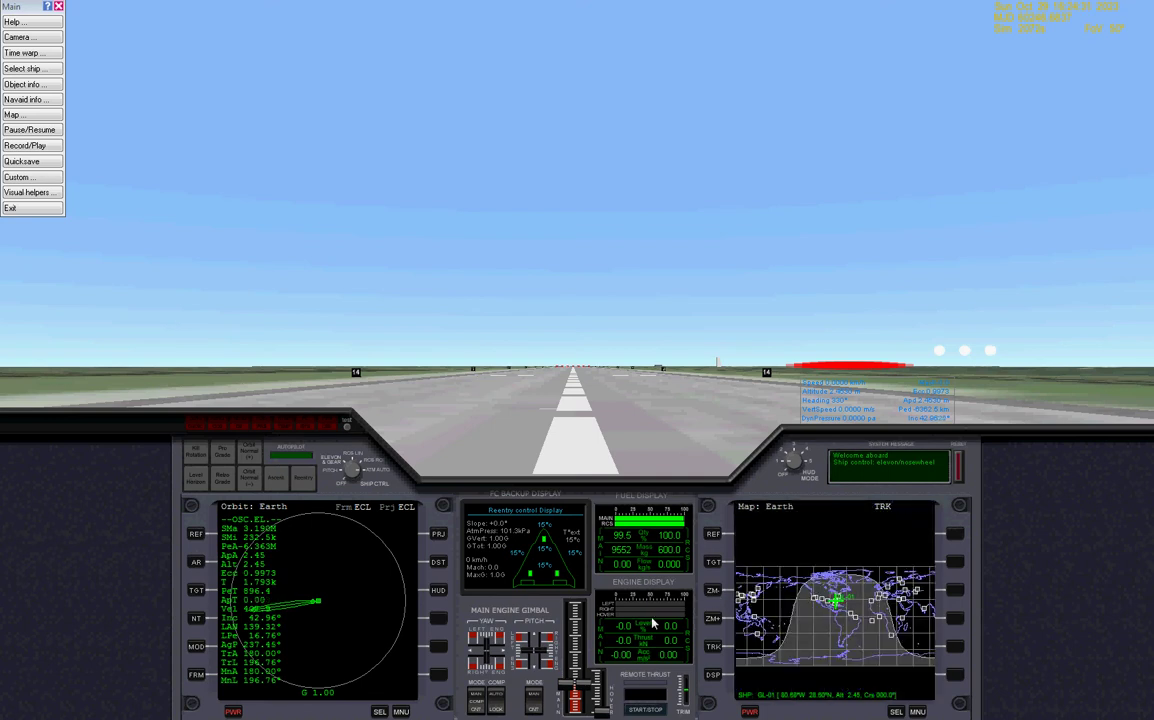
- Set the Map display's reference body to the Moon to see its bases
{"action": "left_click", "coordinate": [713, 536]}
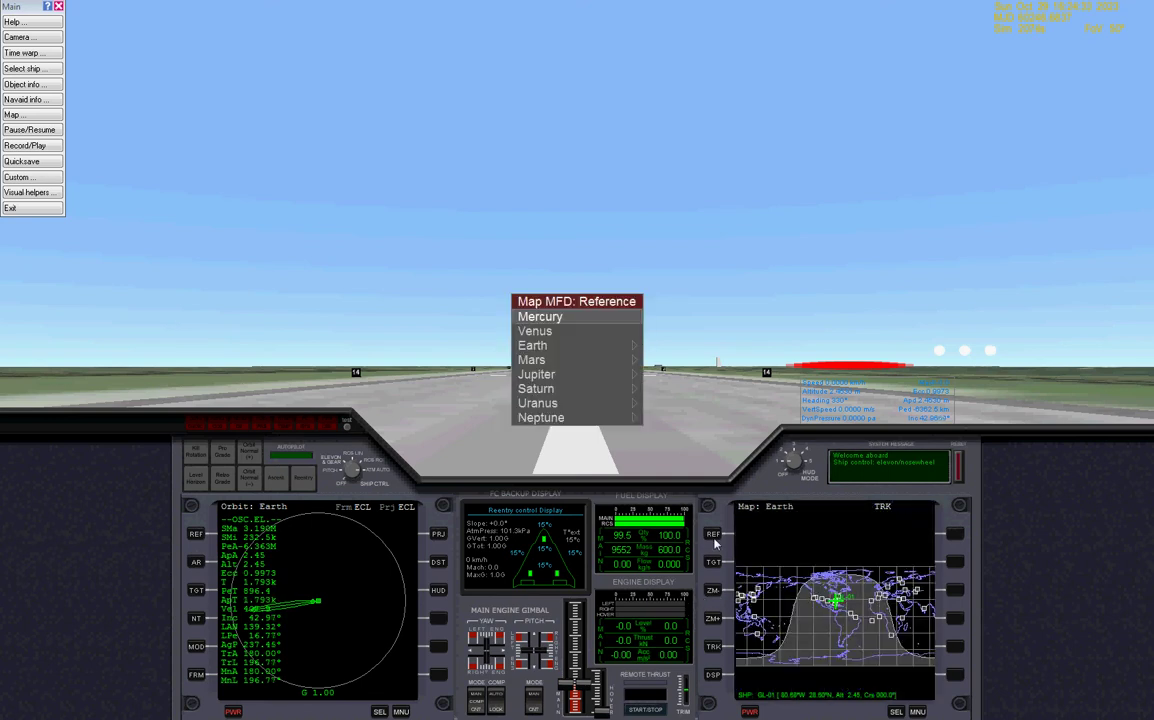
{"action": "key", "text": "Down"}
{"action": "key", "text": "Down"}
{"action": "key", "text": "Down"}
{"action": "key", "text": "Up"}
{"action": "key", "text": "Right"}
{"action": "key", "text": "Return"}
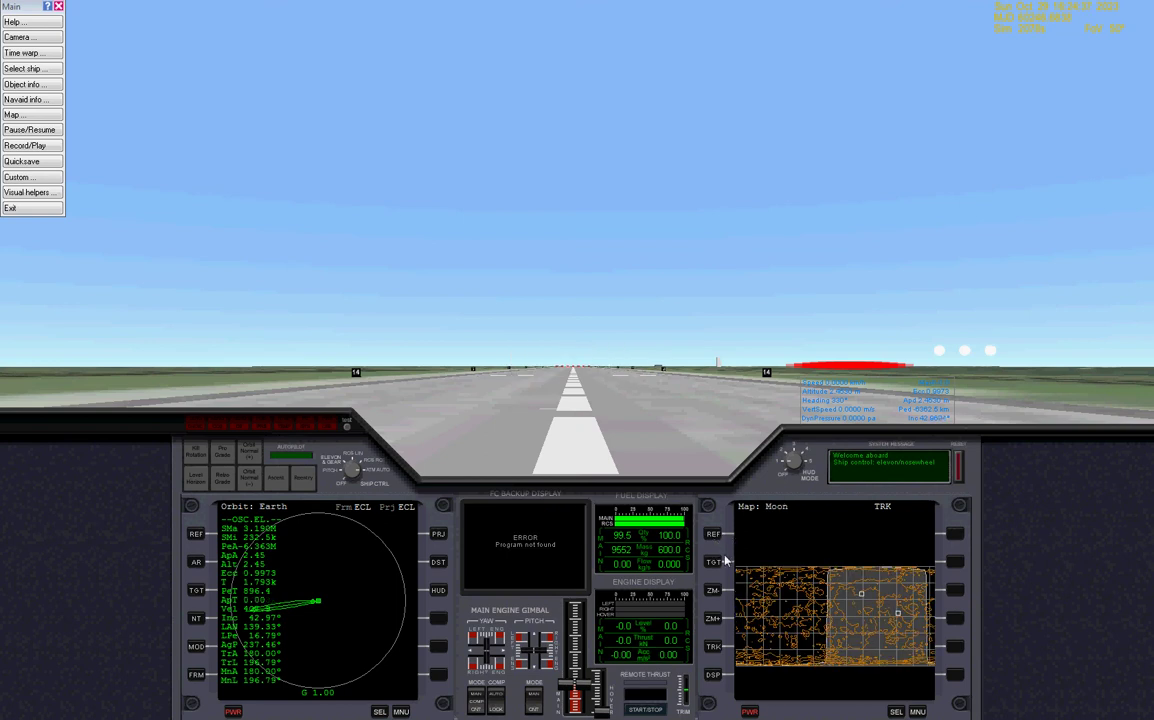
- Set the Map display's reference back to Earth and open its target choices
{"action": "left_click", "coordinate": [714, 536]}
{"action": "key", "text": "Down"}
{"action": "key", "text": "Down"}
{"action": "key", "text": "Return"}
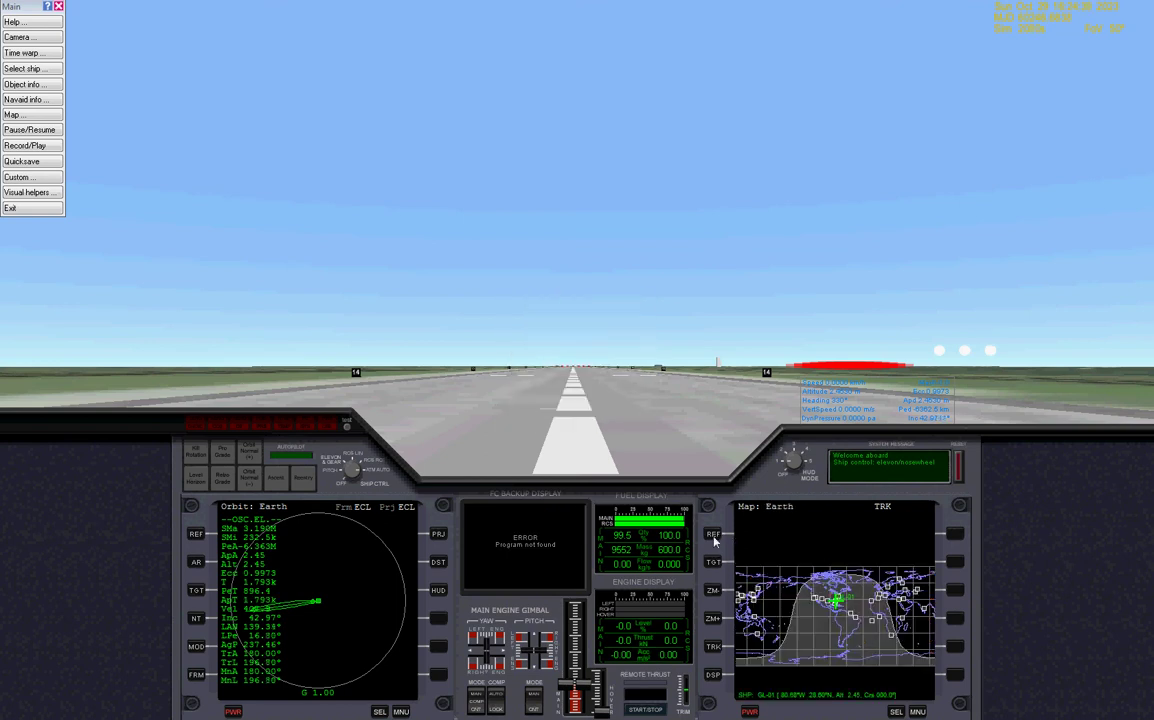
{"action": "left_click", "coordinate": [712, 563]}
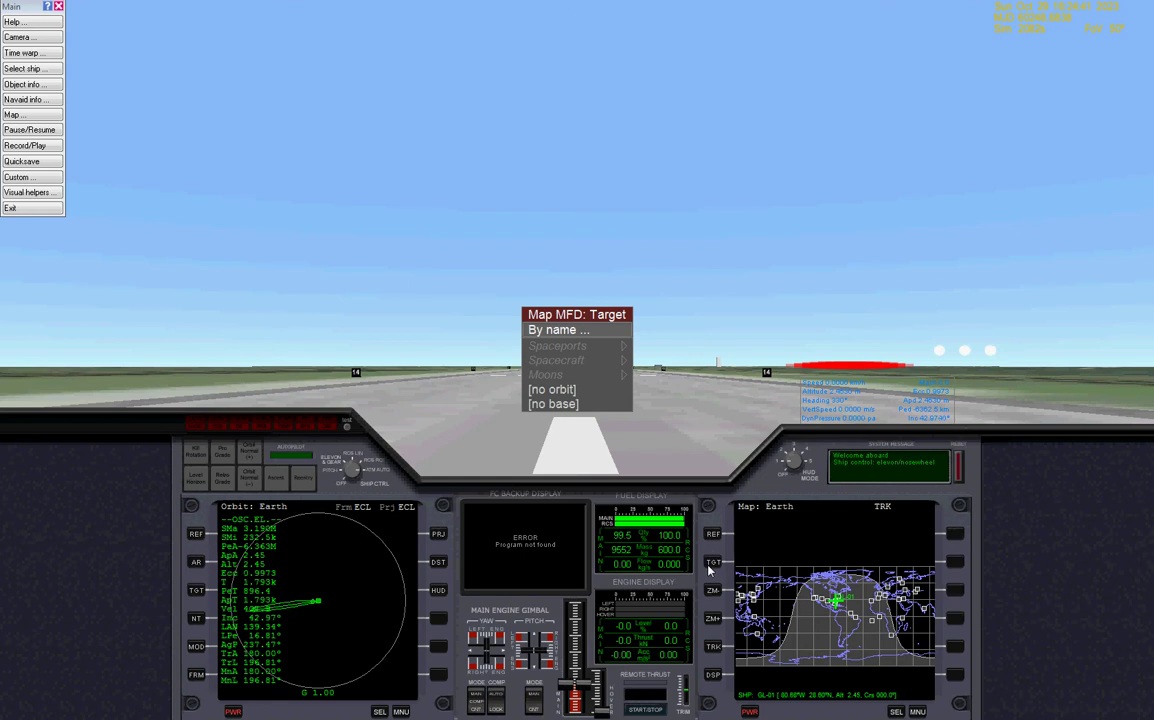
- Set the Map display's reference body to Mars to see its bases
{"action": "left_click", "coordinate": [712, 535]}
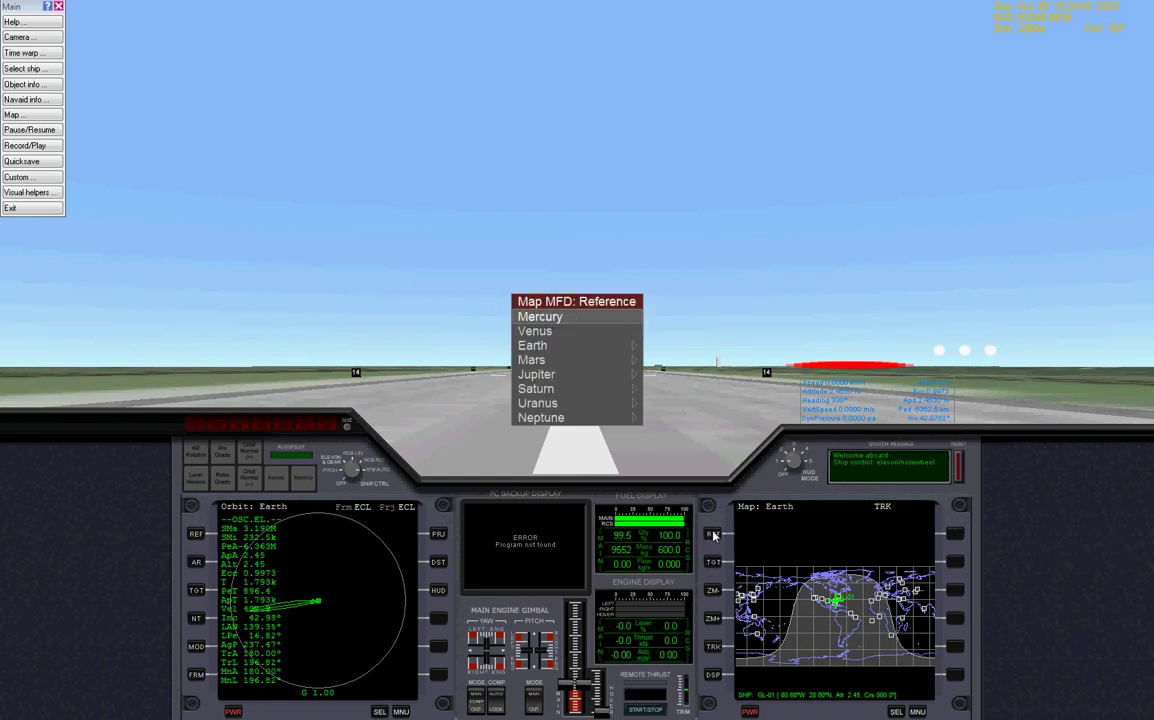
{"action": "key", "text": "Down"}
{"action": "key", "text": "Down"}
{"action": "key", "text": "Down"}
{"action": "key", "text": "Return"}
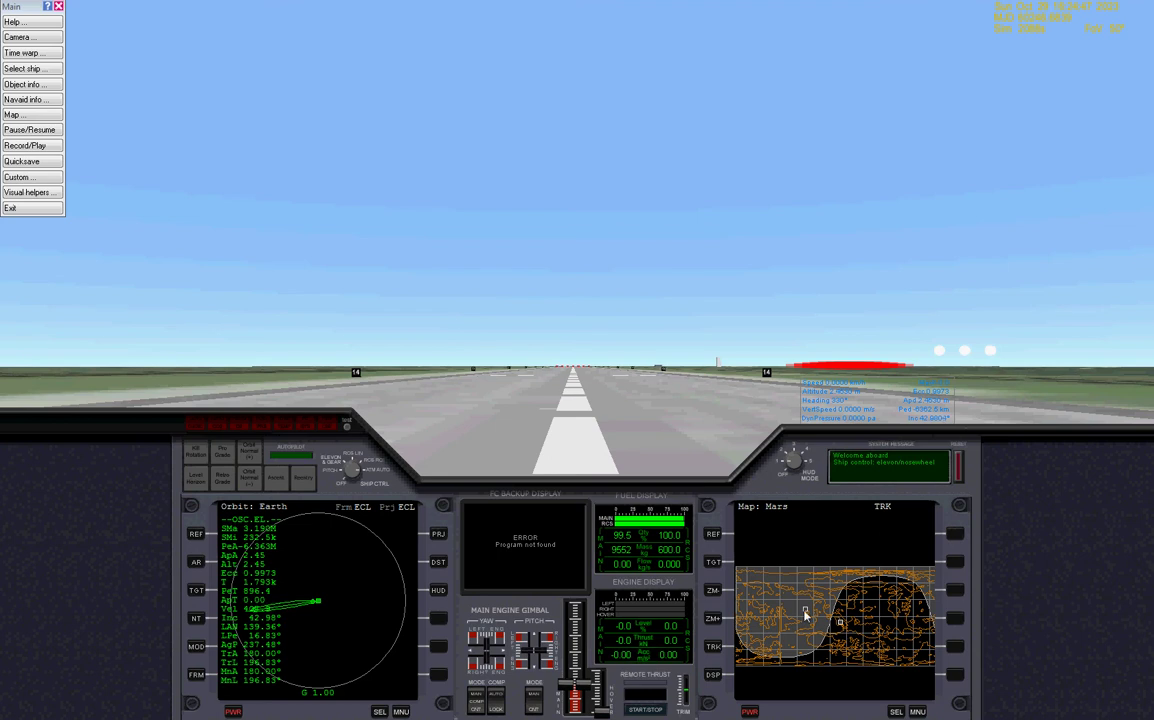
- Restore Earth as the Map display's reference body
{"action": "left_click", "coordinate": [712, 536]}
{"action": "key", "text": "Down"}
{"action": "key", "text": "Down"}
{"action": "key", "text": "Return"}
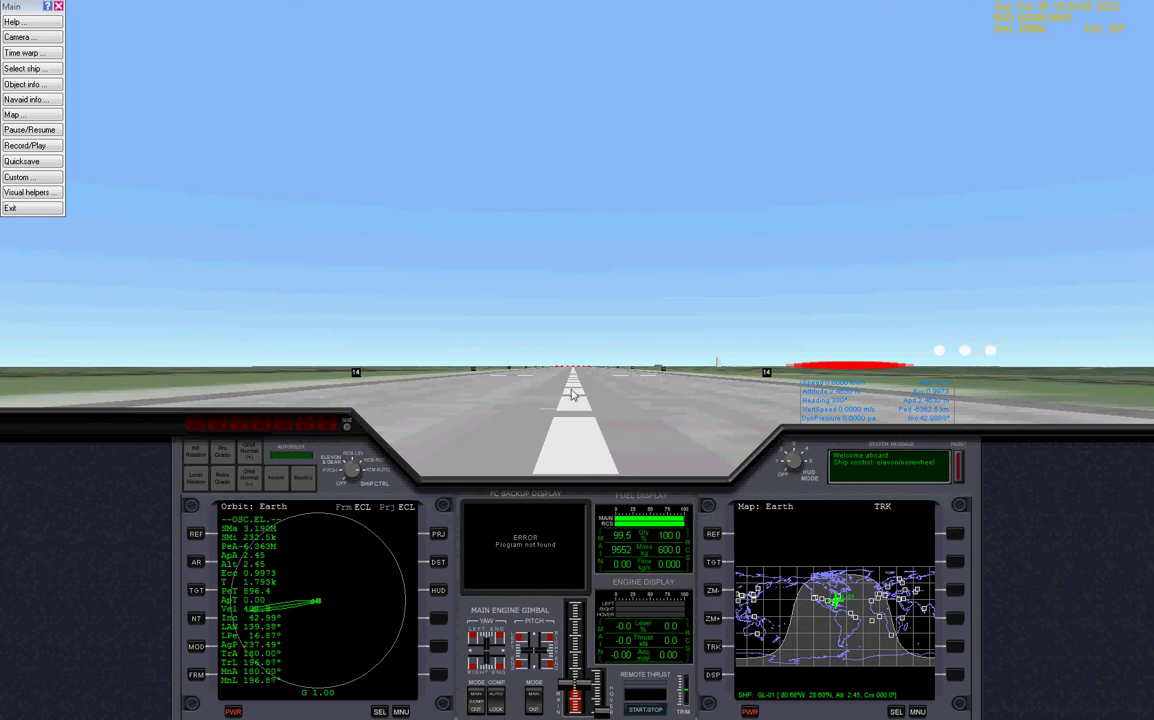
- Exit the simulation, switch to Google Earth and bring the Hawaiian Islands into view
{"action": "left_click", "coordinate": [29, 210]}
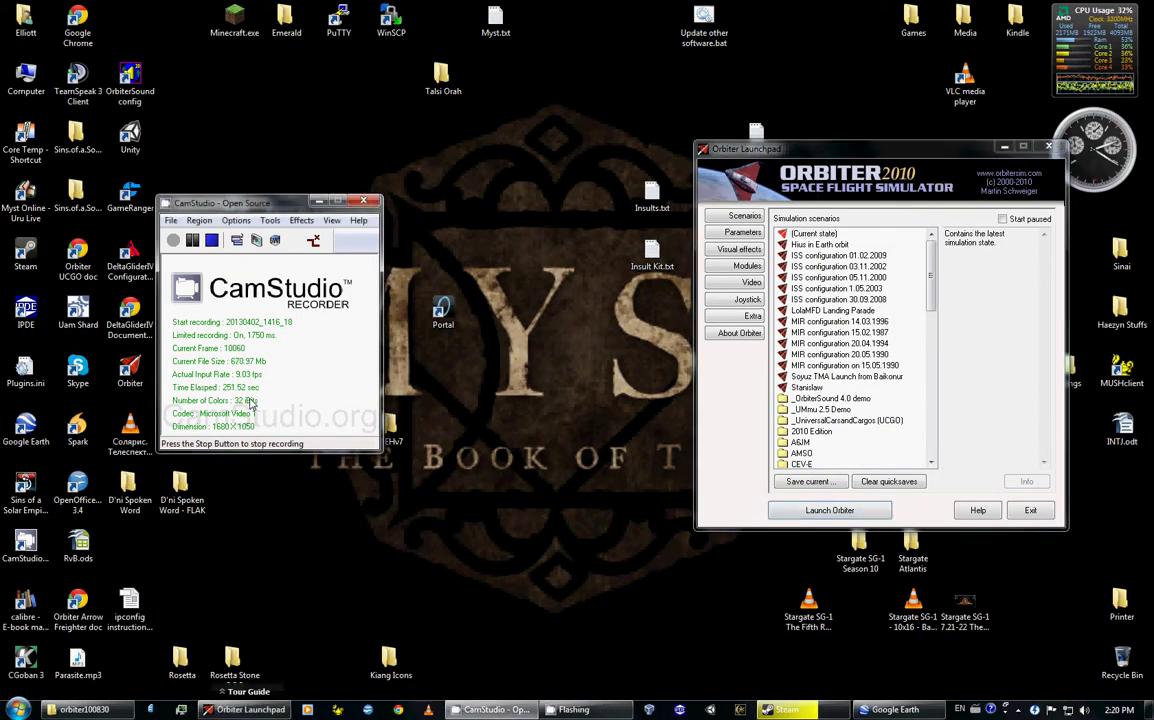
{"action": "left_click", "coordinate": [866, 707]}
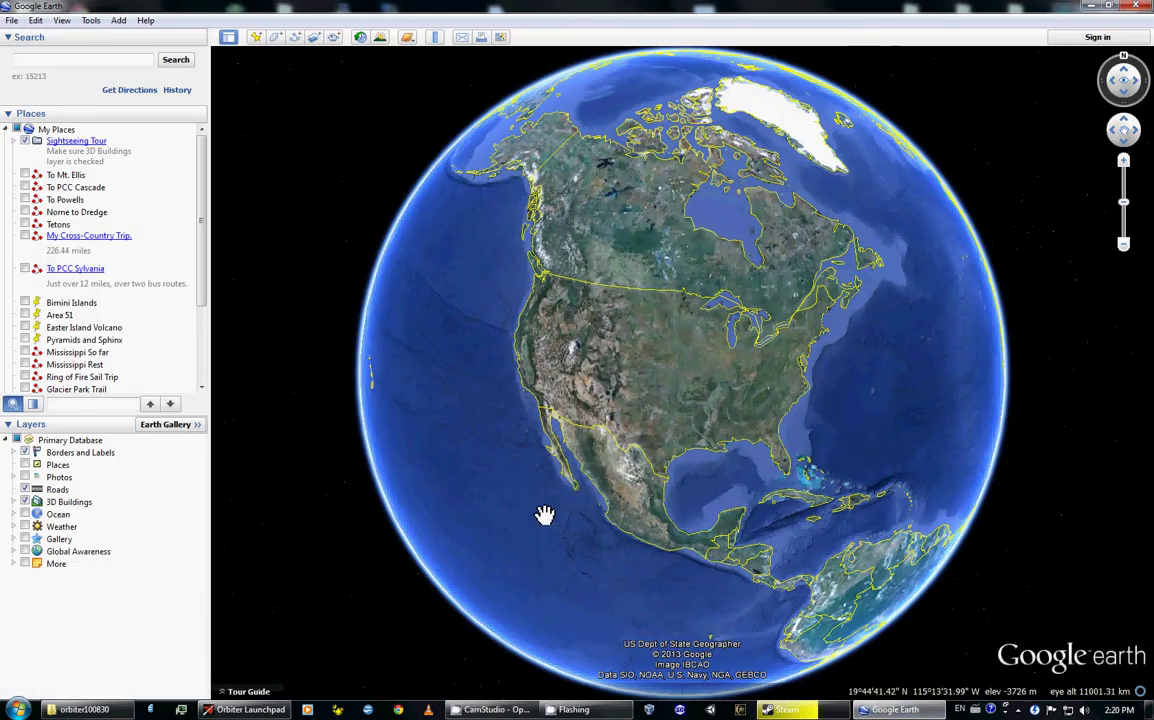
{"action": "left_click_drag", "start_coordinate": [515, 617], "coordinate": [842, 598]}
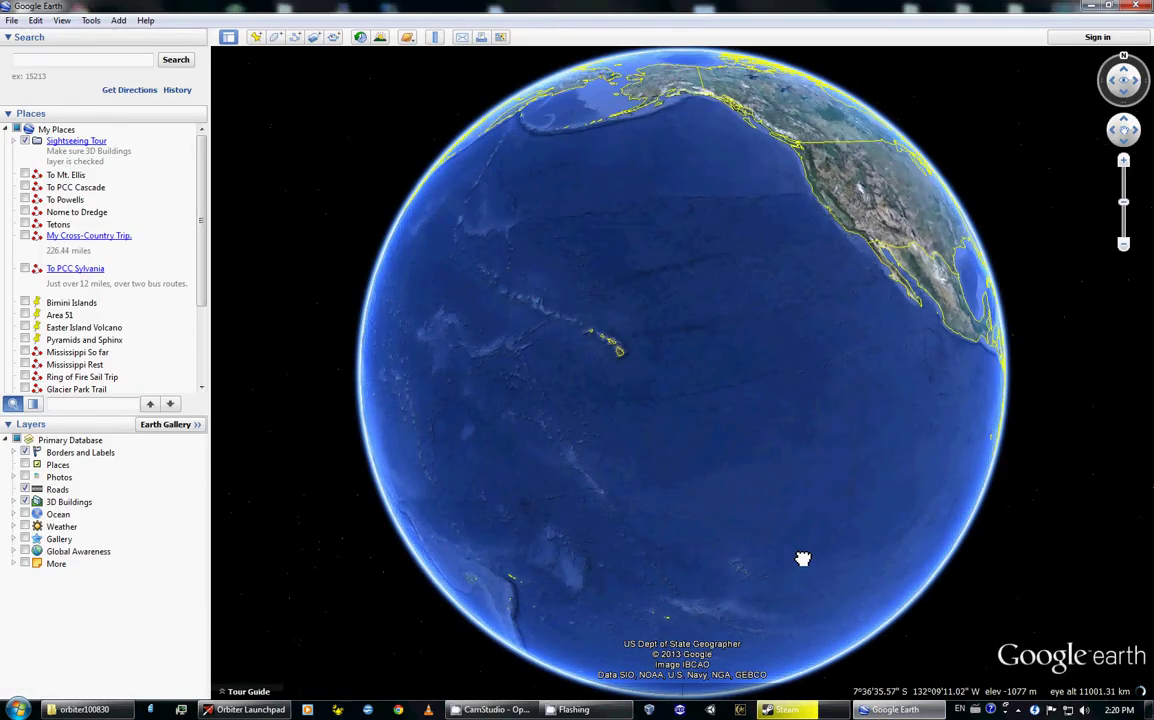
{"action": "scroll", "coordinate": [621, 443], "scroll_direction": "up", "scroll_amount": 5}
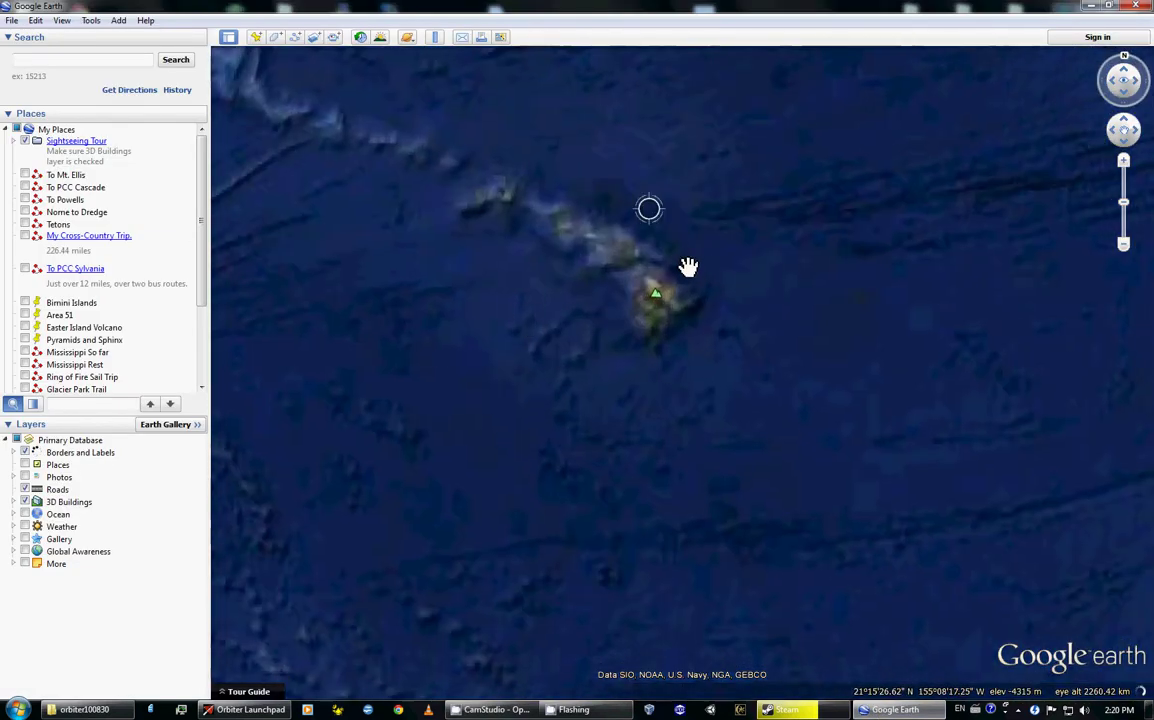
- Hide the Borders and Labels layer and examine the largest Hawaiian island up close
{"action": "left_click", "coordinate": [25, 453]}
{"action": "scroll", "coordinate": [626, 337], "scroll_direction": "up", "scroll_amount": 5}
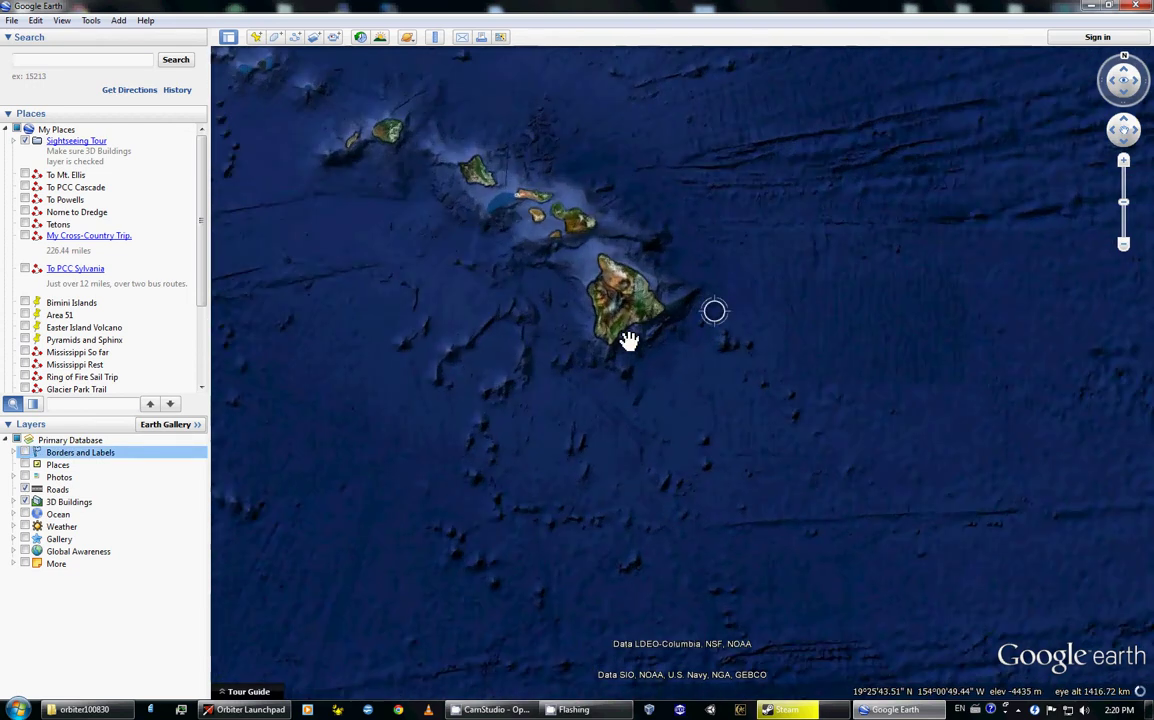
{"action": "scroll", "coordinate": [546, 381], "scroll_direction": "up", "scroll_amount": 3}
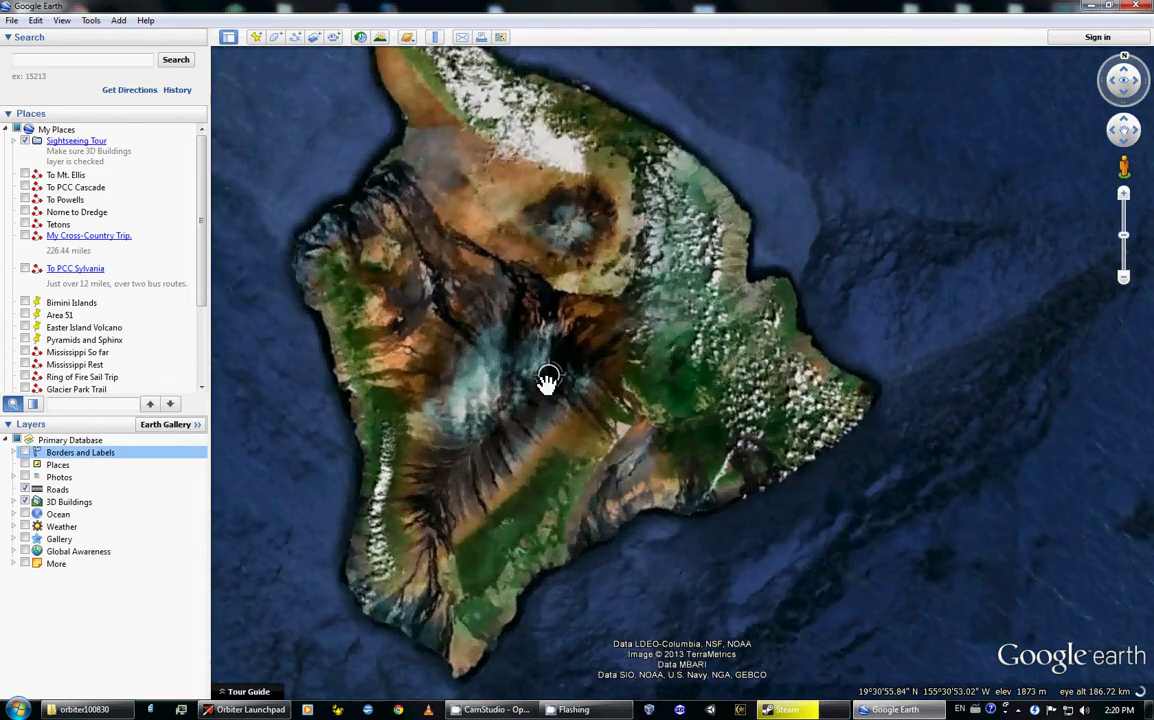
{"action": "scroll", "coordinate": [541, 400], "scroll_direction": "up", "scroll_amount": 3}
- Look over the island's volcanoes, turn the Borders and Labels layer back on, and inspect the northern peak closely
{"action": "left_click_drag", "start_coordinate": [538, 411], "coordinate": [670, 361]}
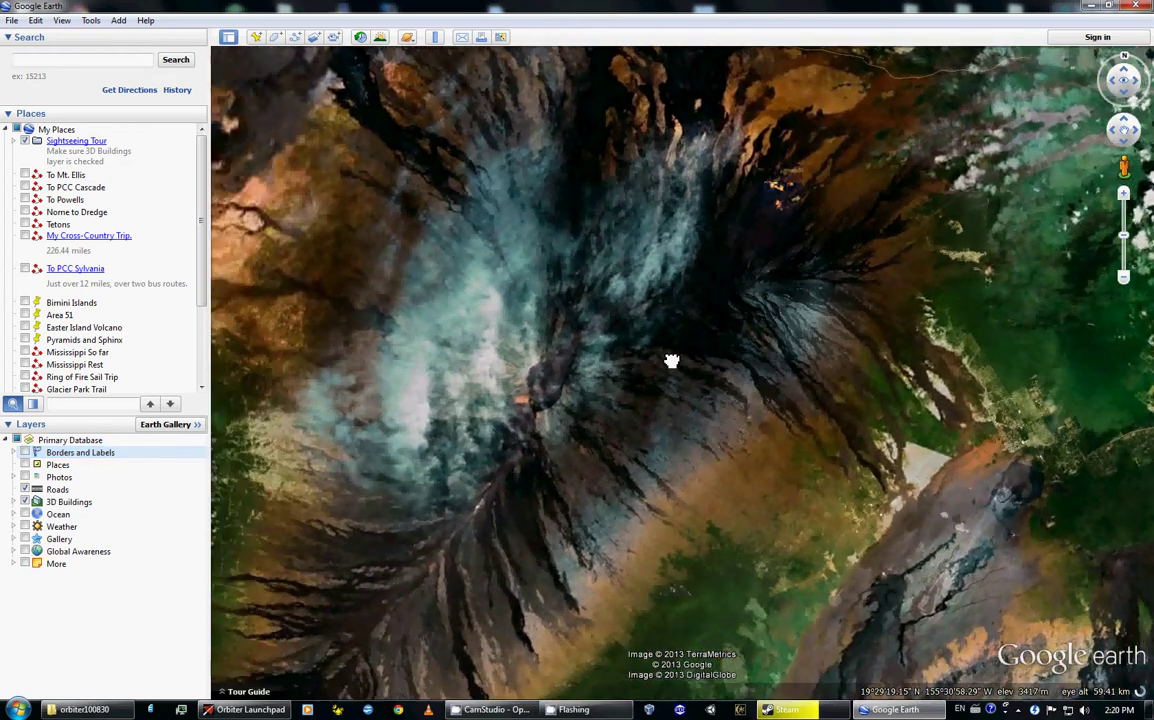
{"action": "left_click_drag", "start_coordinate": [722, 145], "coordinate": [600, 652]}
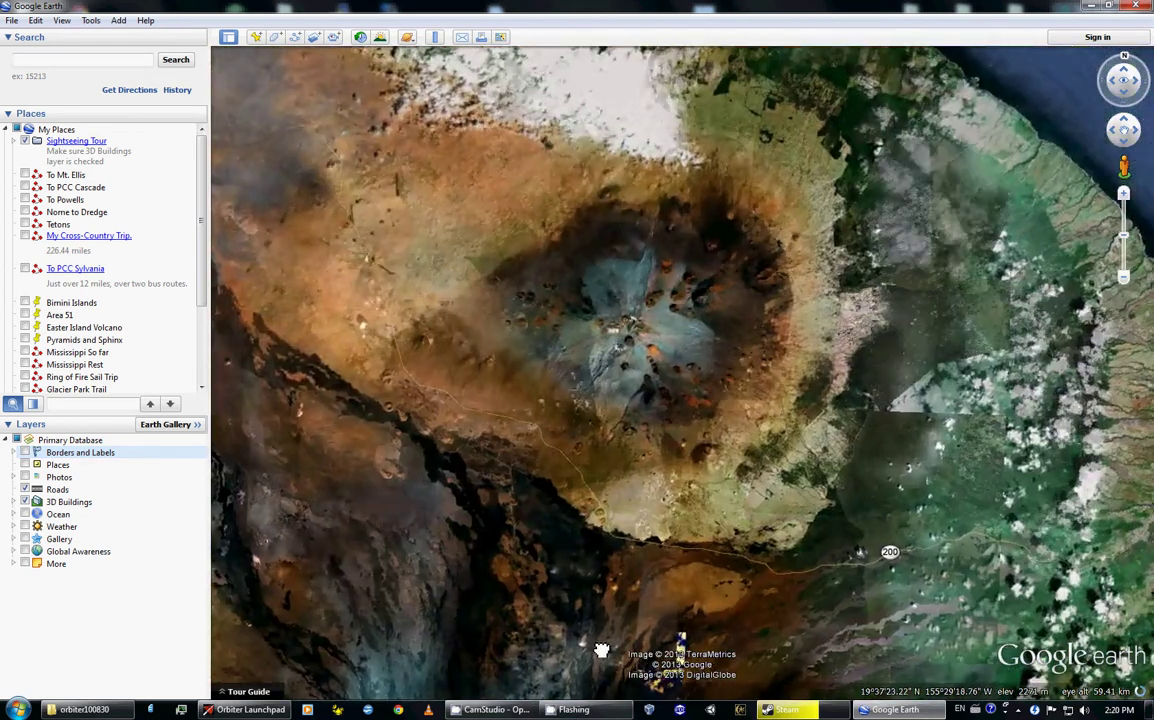
{"action": "left_click", "coordinate": [24, 453]}
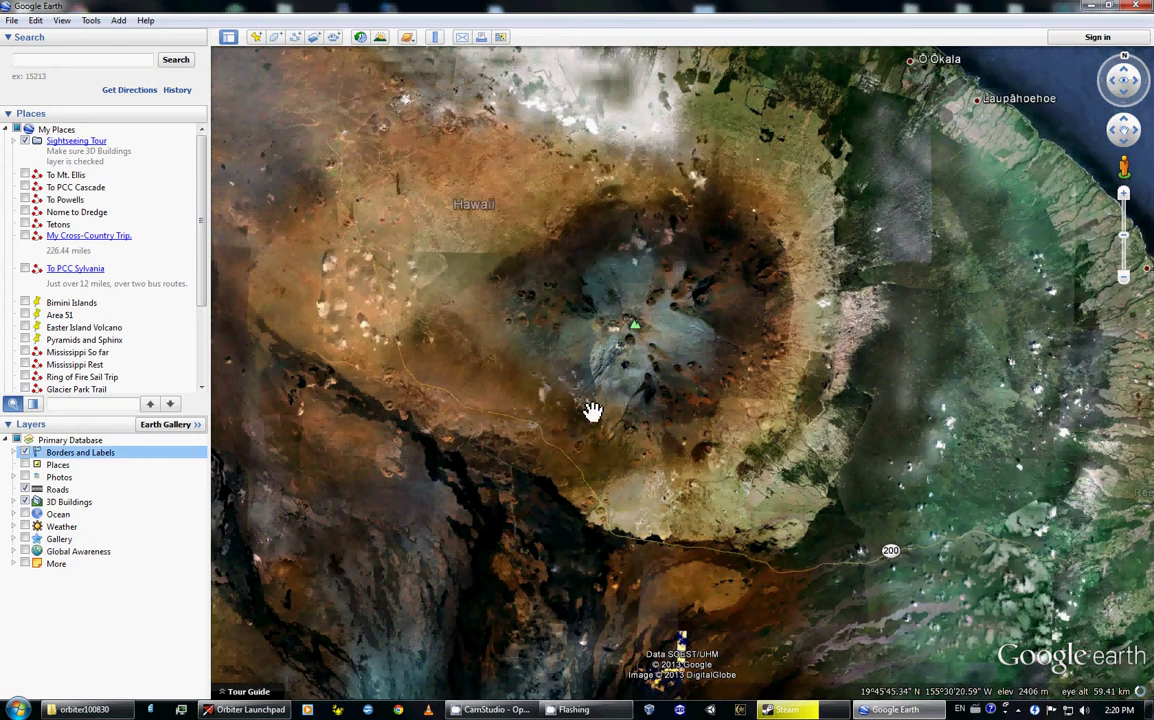
{"action": "scroll", "coordinate": [642, 345], "scroll_direction": "up", "scroll_amount": 6}
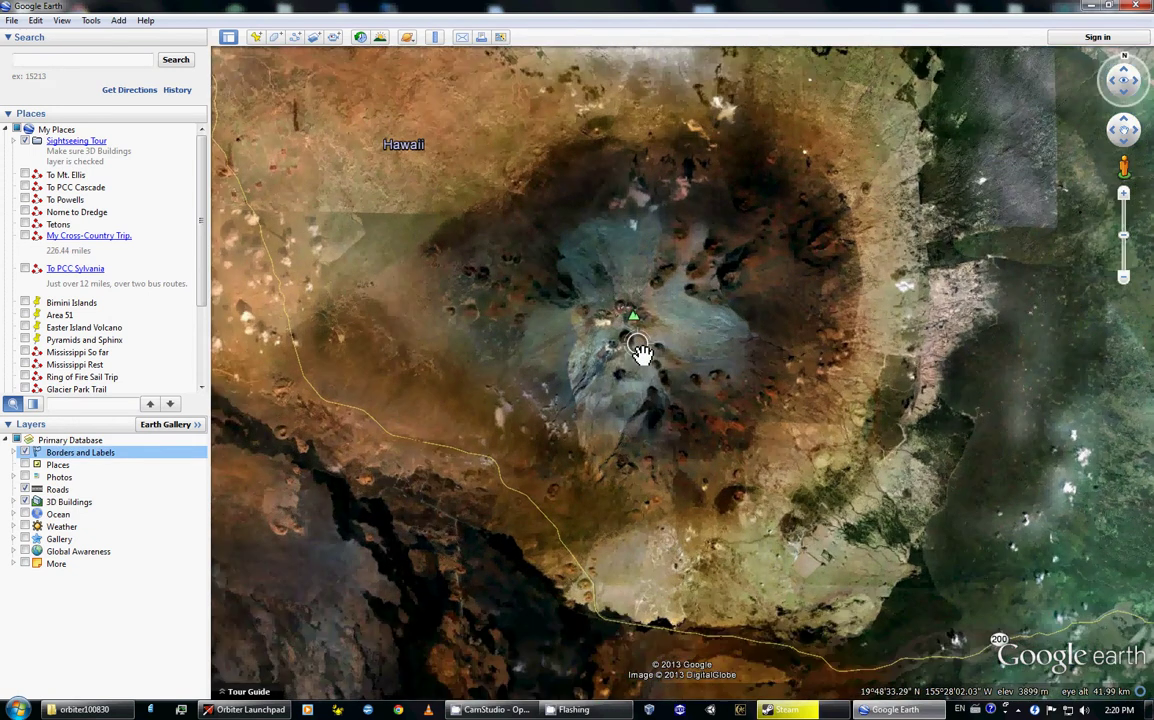
- Inspect the observatory buildings, roads and crater at the summit of the northern volcano up close
{"action": "scroll", "coordinate": [624, 224], "scroll_direction": "up", "scroll_amount": 4}
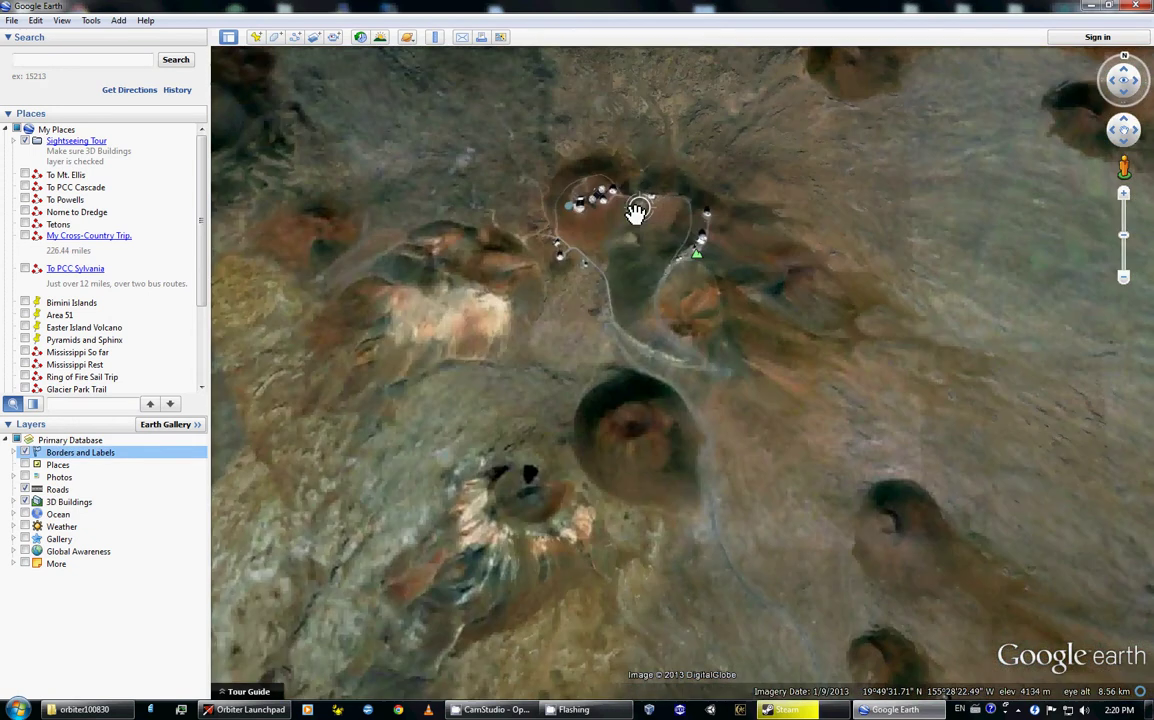
{"action": "left_click_drag", "start_coordinate": [646, 300], "coordinate": [646, 383]}
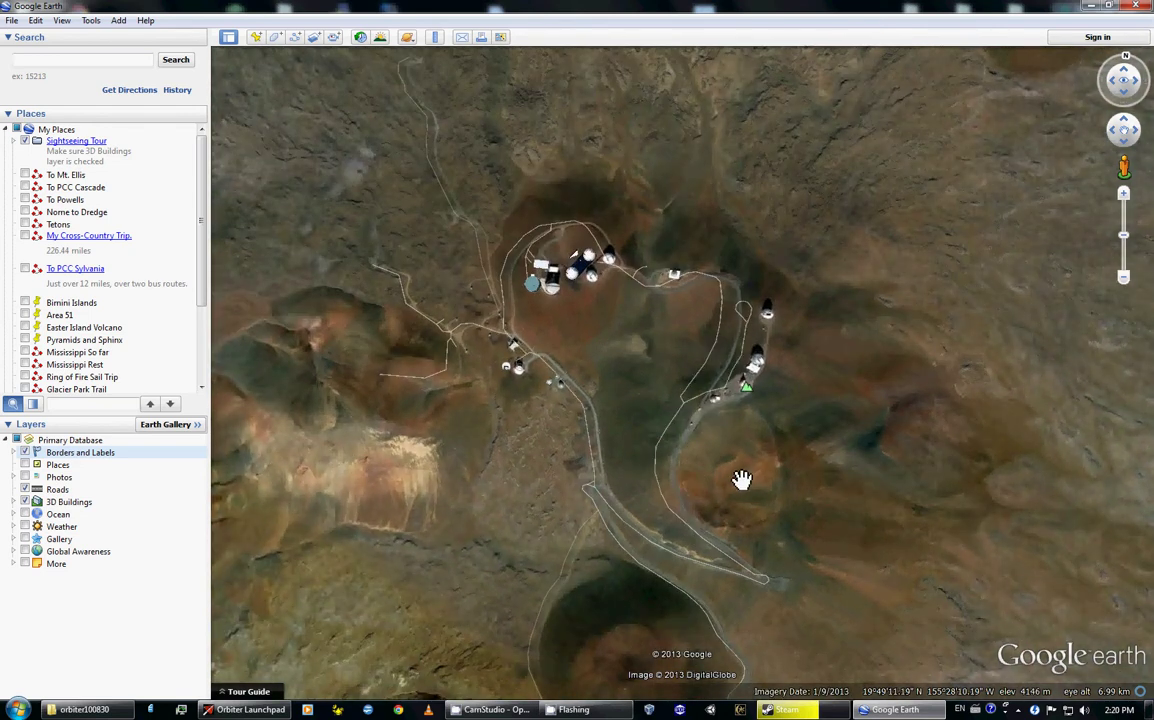
{"action": "left_click_drag", "start_coordinate": [741, 480], "coordinate": [652, 155]}
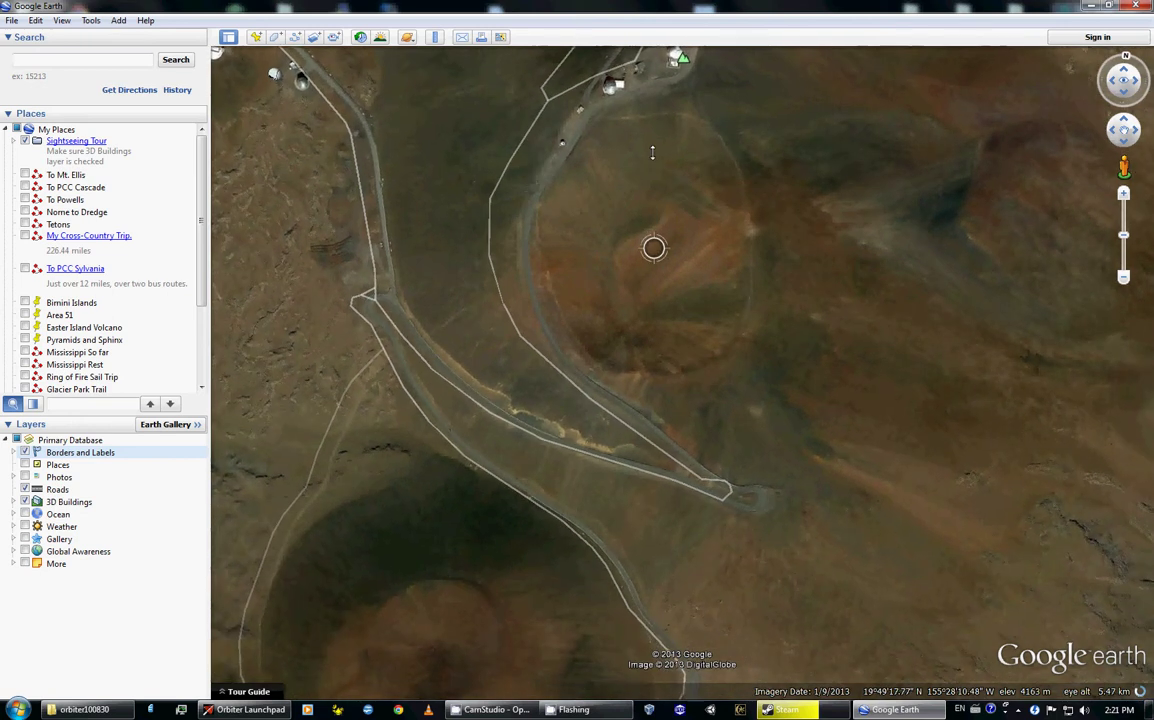
{"action": "left_click_drag", "start_coordinate": [657, 296], "coordinate": [634, 407]}
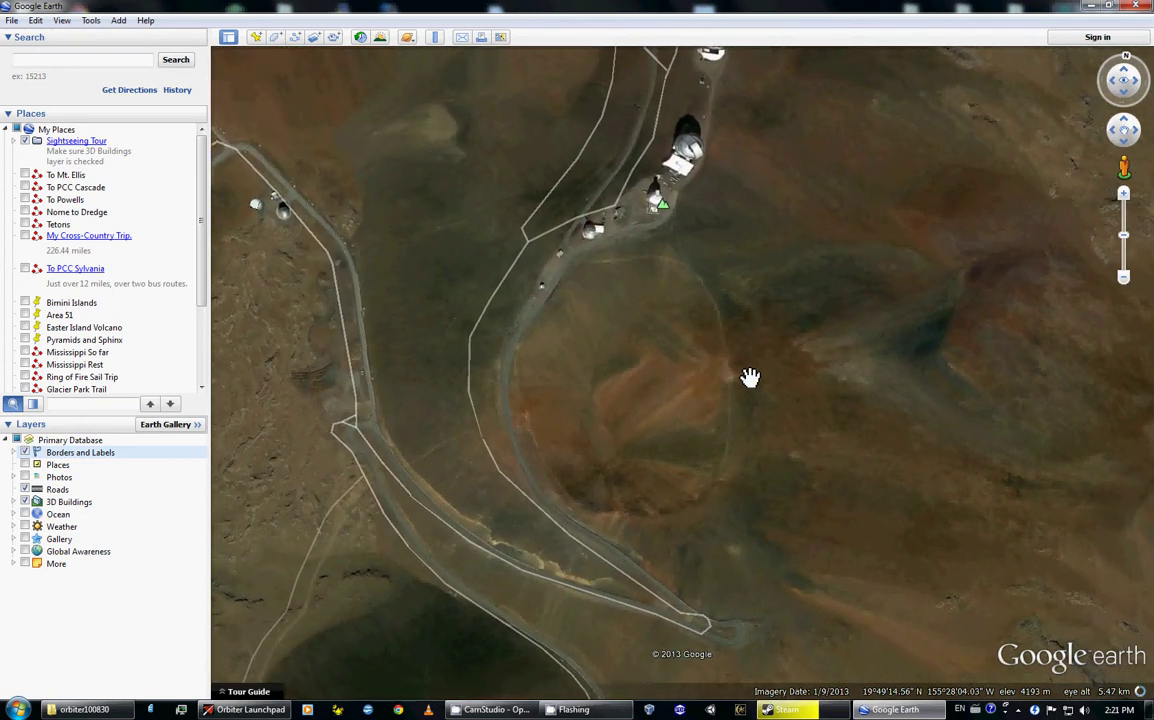
{"action": "left_click_drag", "start_coordinate": [729, 358], "coordinate": [733, 388]}
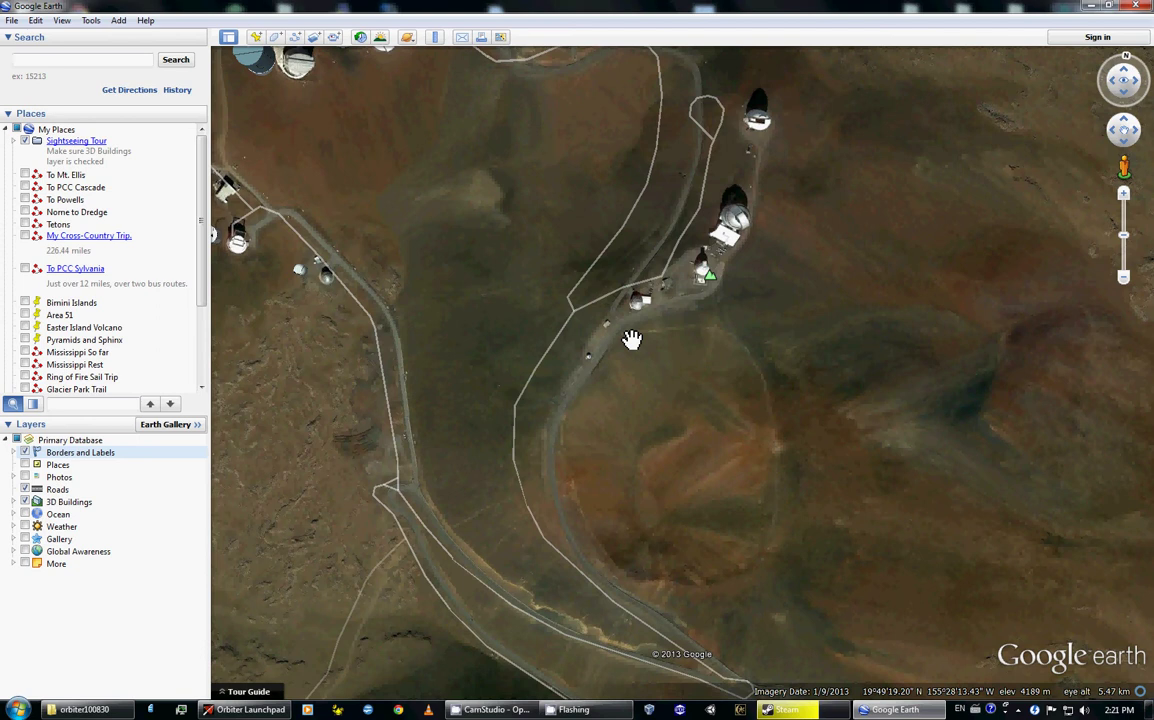
- Set the latitude and longitude display to Decimal Degrees and bring the summit crater back into close view
{"action": "left_click", "coordinate": [91, 20]}
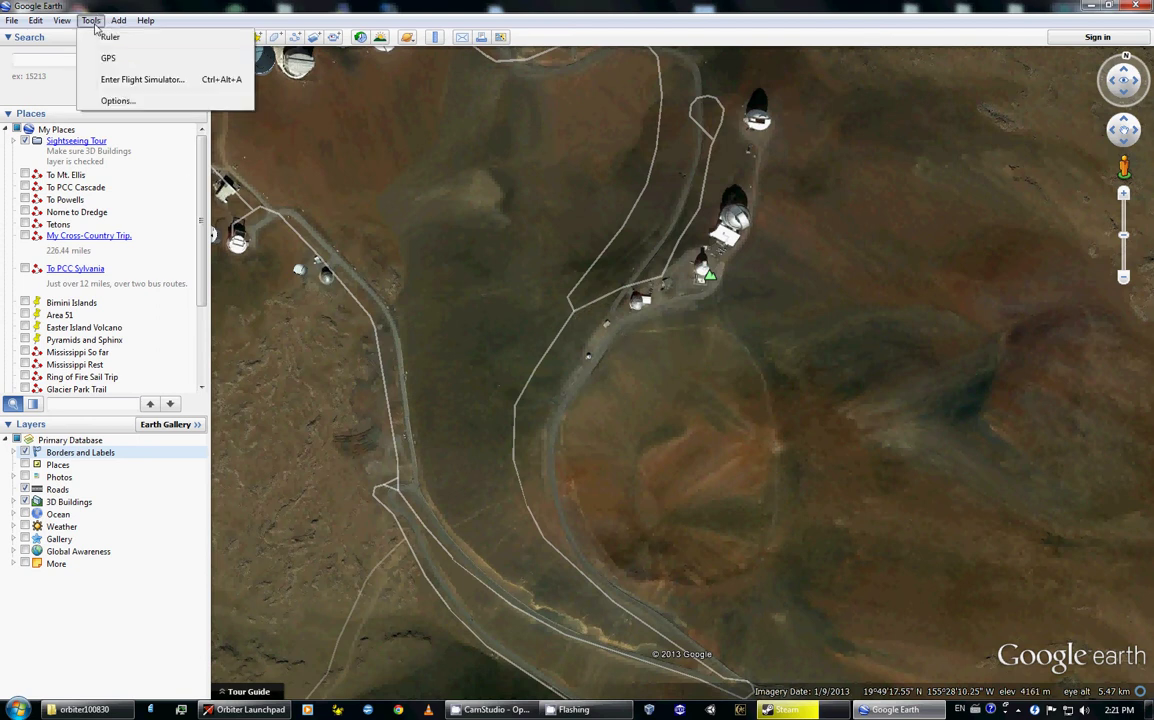
{"action": "left_click", "coordinate": [118, 100]}
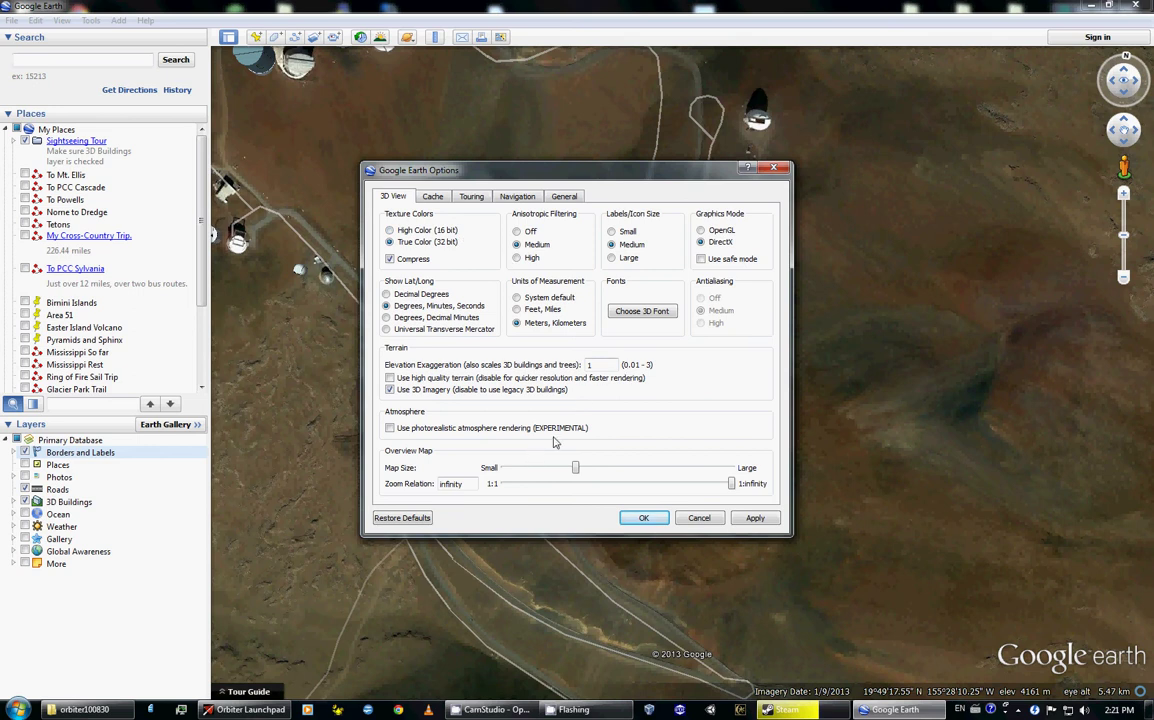
{"action": "left_click", "coordinate": [421, 295]}
{"action": "left_click", "coordinate": [645, 517]}
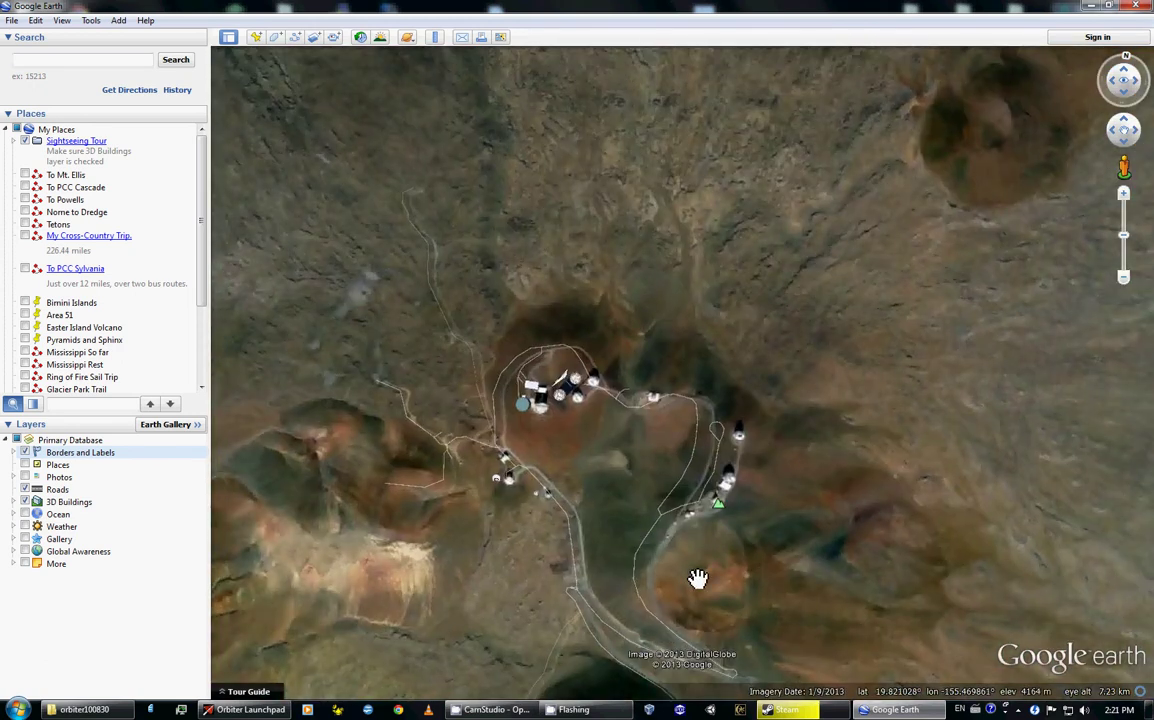
{"action": "scroll", "coordinate": [697, 578], "scroll_direction": "up", "scroll_amount": 3}
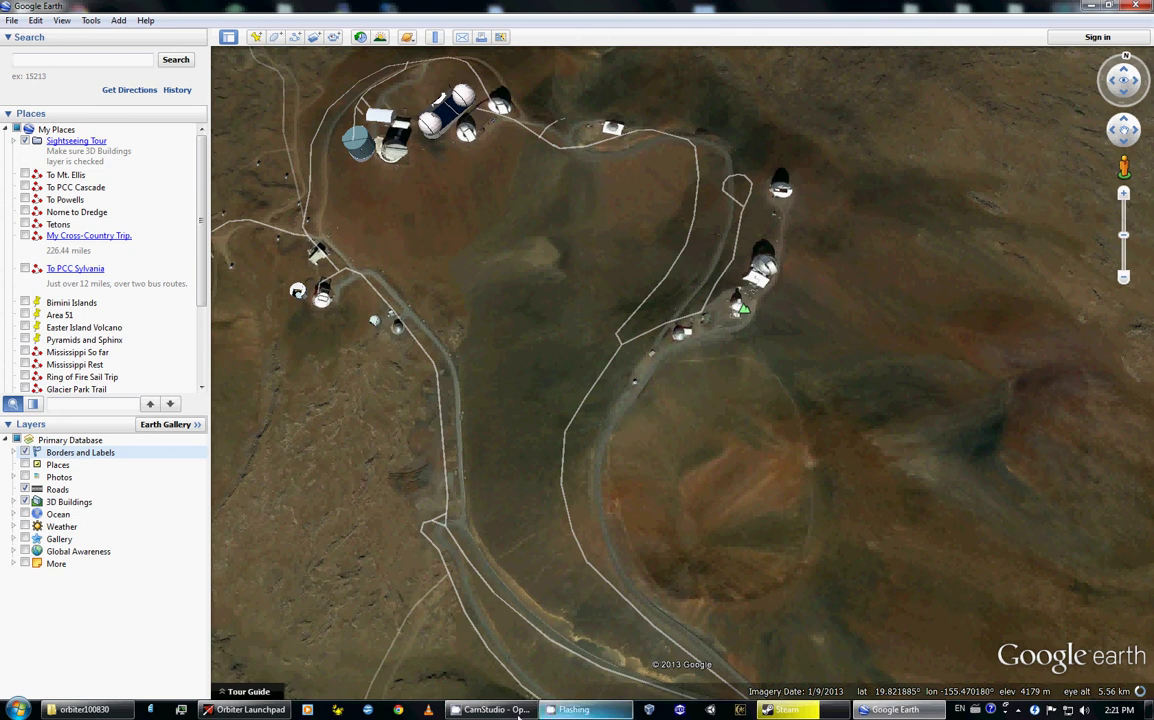
- Switch to the orbiter100830 folder window and open Config\Earth\Base
{"action": "left_click", "coordinate": [84, 709]}
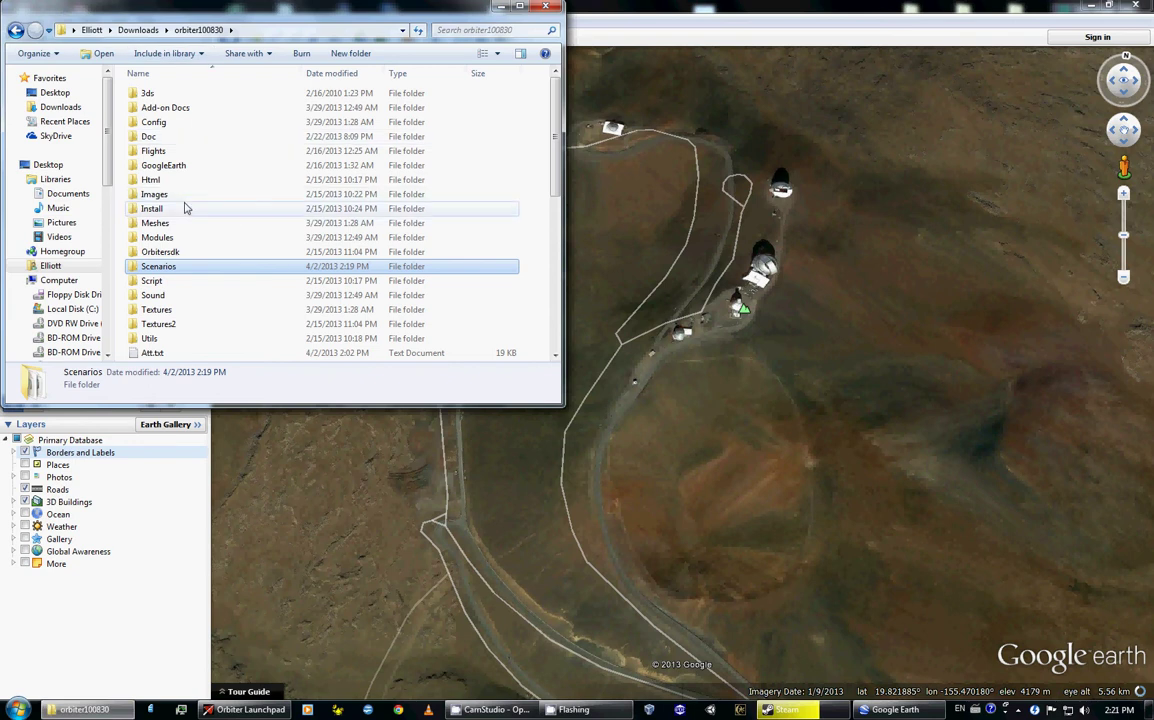
{"action": "double_click", "coordinate": [153, 123]}
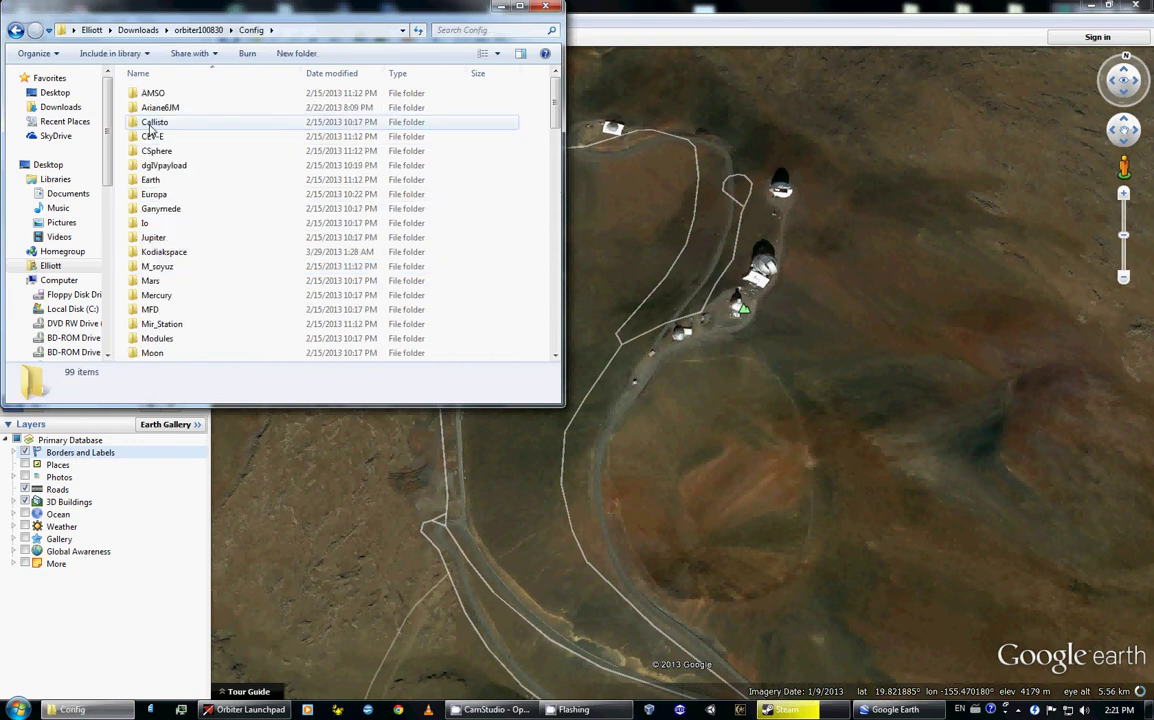
{"action": "left_click", "coordinate": [160, 180]}
{"action": "double_click", "coordinate": [160, 180]}
{"action": "double_click", "coordinate": [152, 93]}
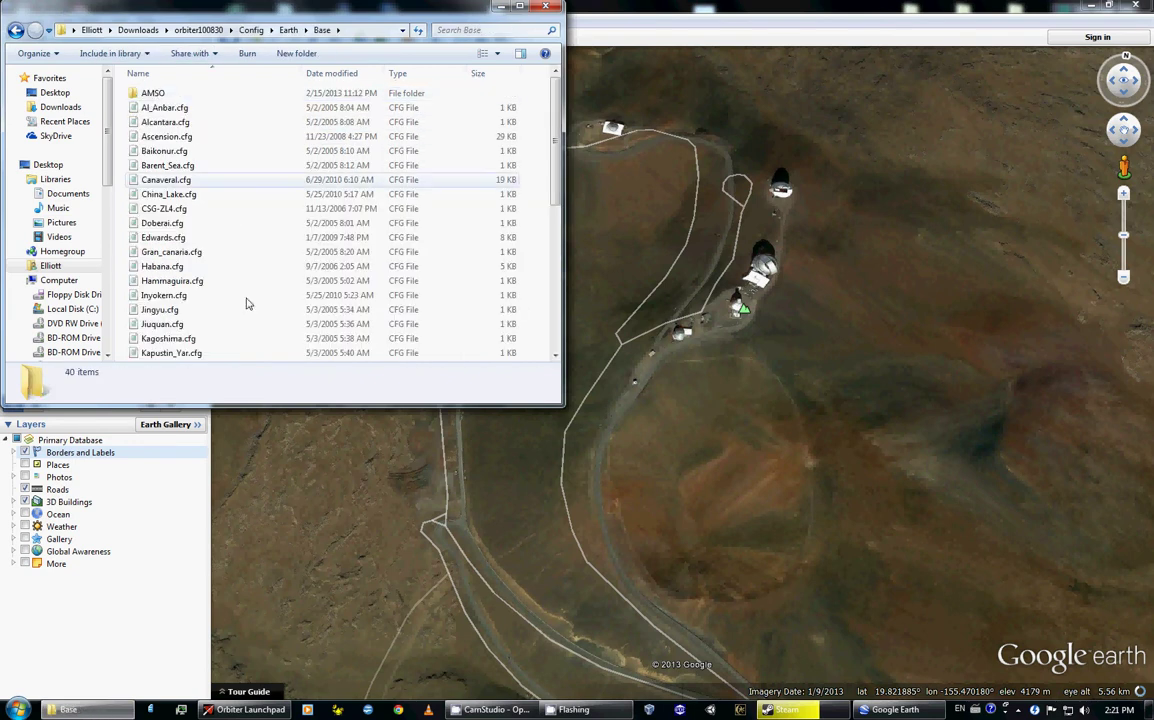
- Open Svobodniy.cfg in Notepad and copy its entire contents
{"action": "left_click", "coordinate": [172, 352]}
{"action": "scroll", "coordinate": [210, 320], "scroll_direction": "down", "scroll_amount": 4}
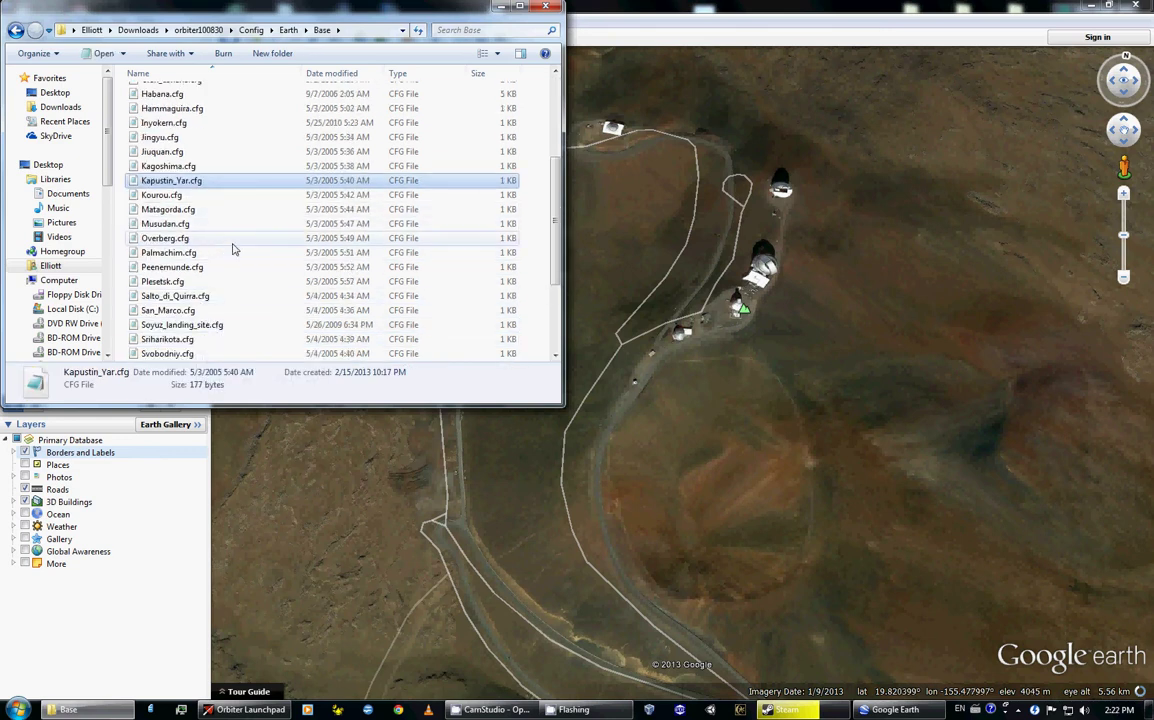
{"action": "scroll", "coordinate": [203, 340], "scroll_direction": "down", "scroll_amount": 2}
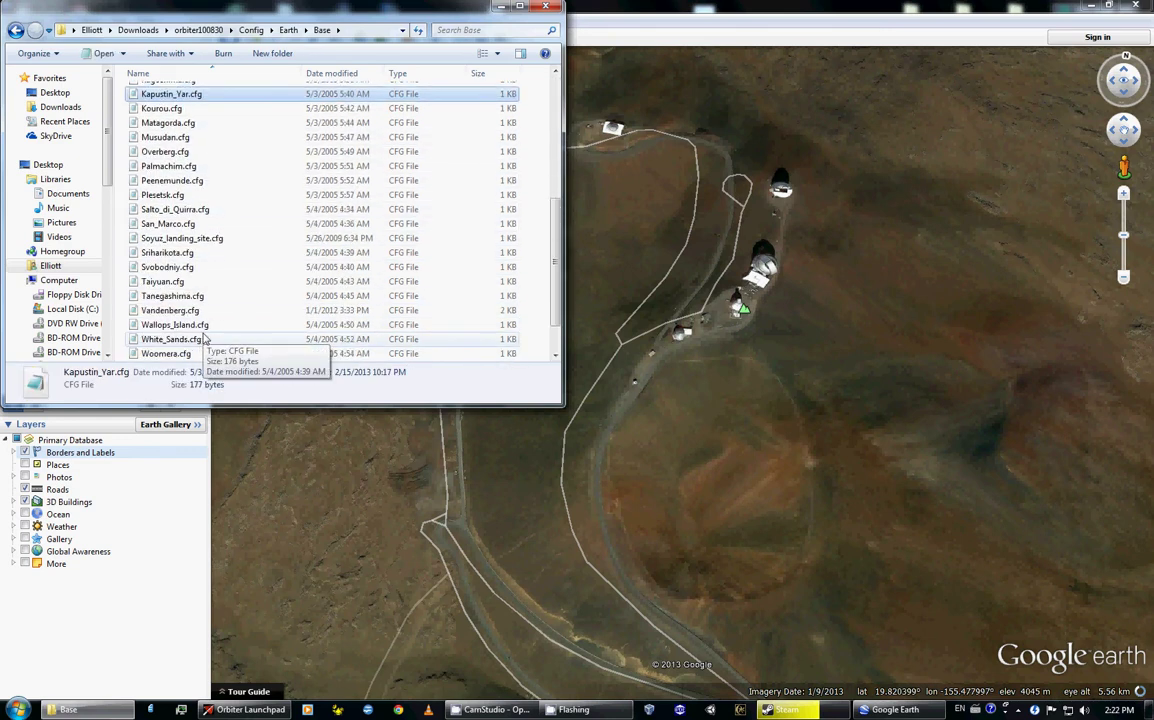
{"action": "left_click", "coordinate": [187, 268]}
{"action": "double_click", "coordinate": [187, 268]}
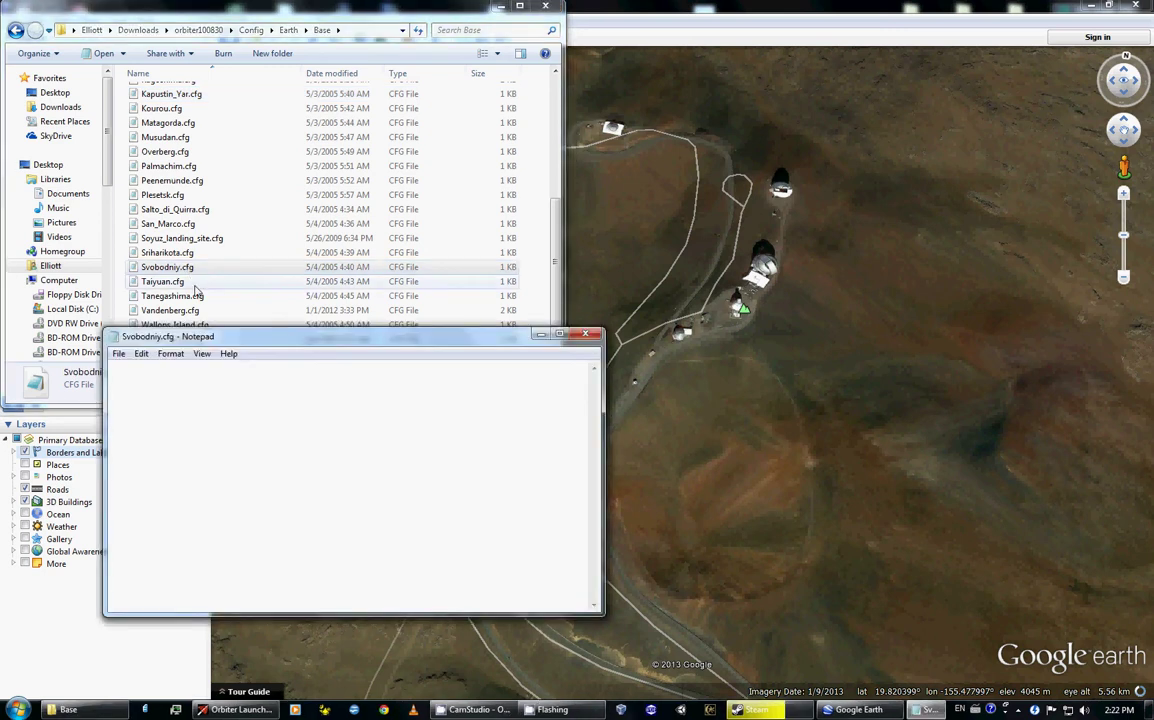
{"action": "key", "text": "ctrl+a"}
{"action": "key", "text": "ctrl+c"}
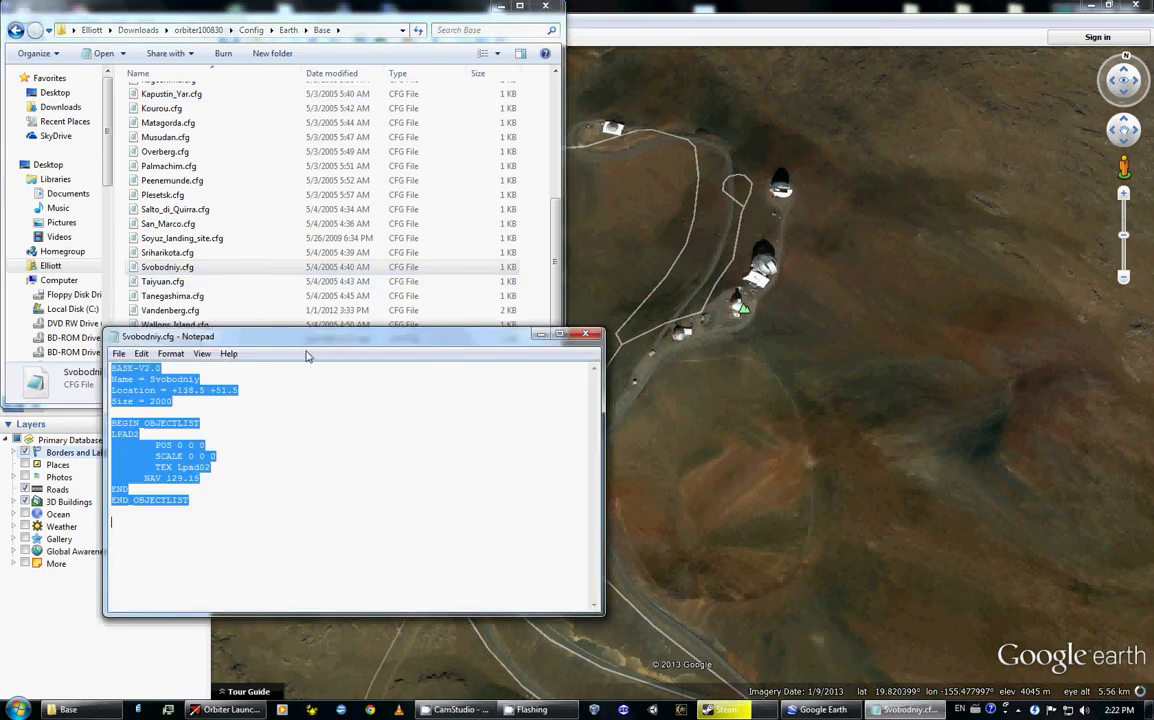
- Create a new text document named Stanislaw.txt in the Base folder
{"action": "left_click", "coordinate": [542, 268]}
{"action": "right_click", "coordinate": [542, 268]}
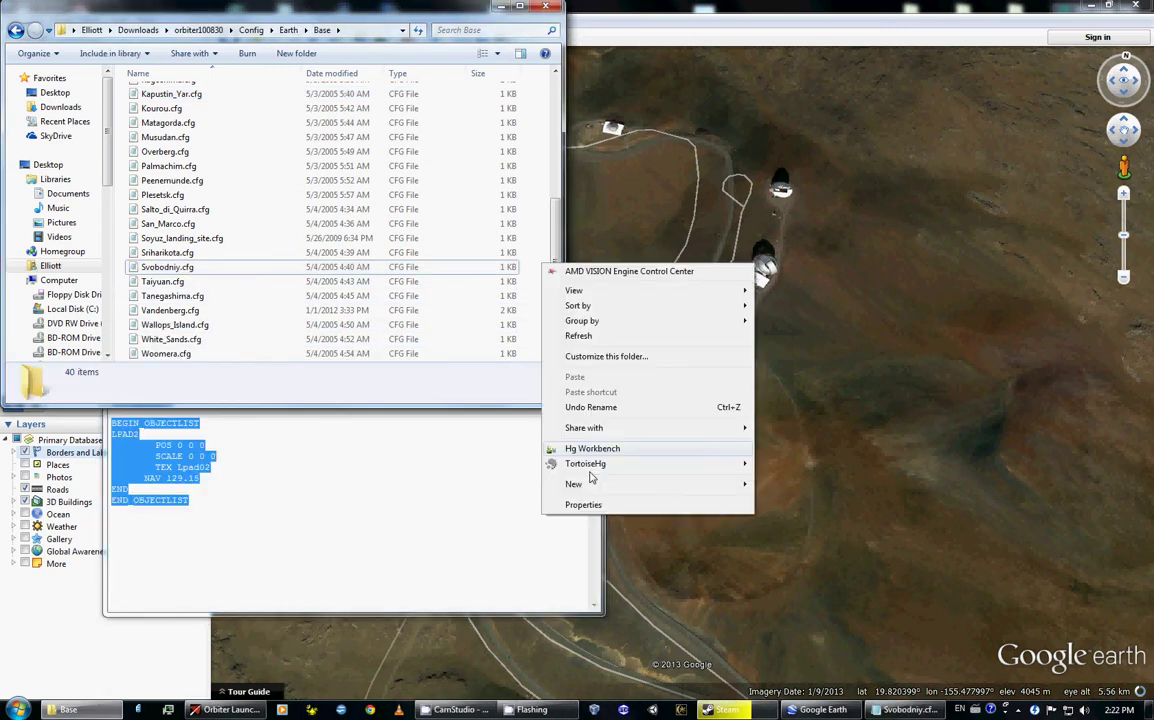
{"action": "mouse_move", "coordinate": [595, 486]}
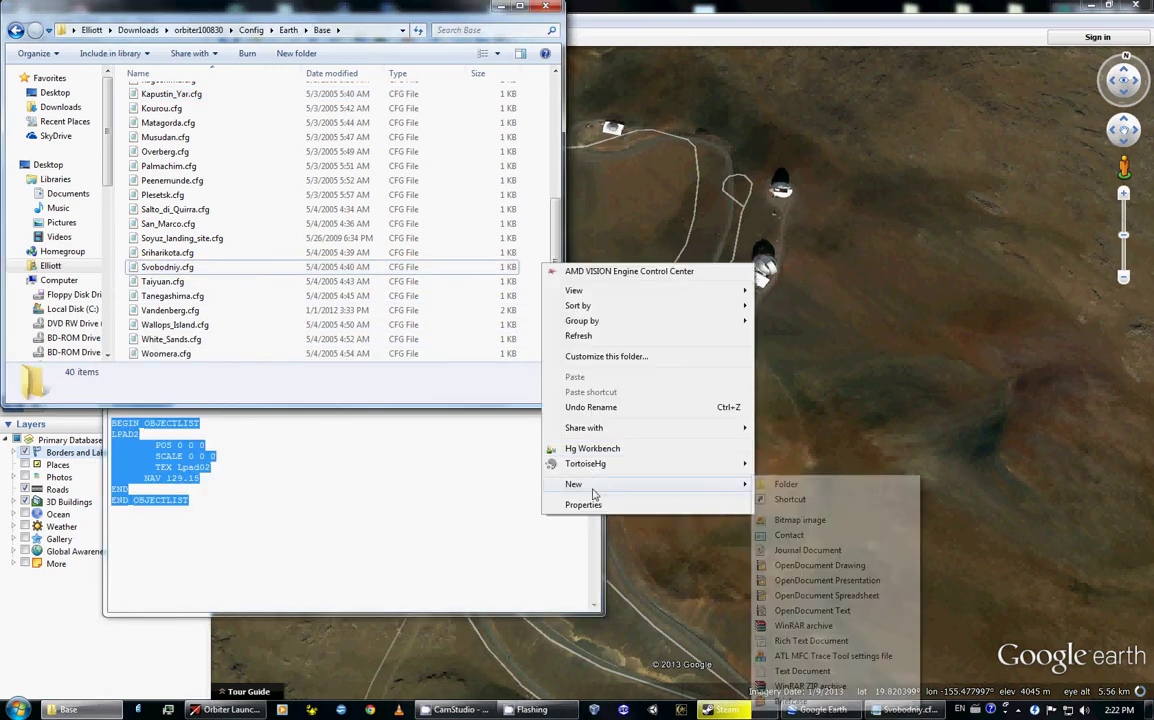
{"action": "left_click", "coordinate": [800, 670]}
{"action": "type", "text": "Stanislaw.txt"}
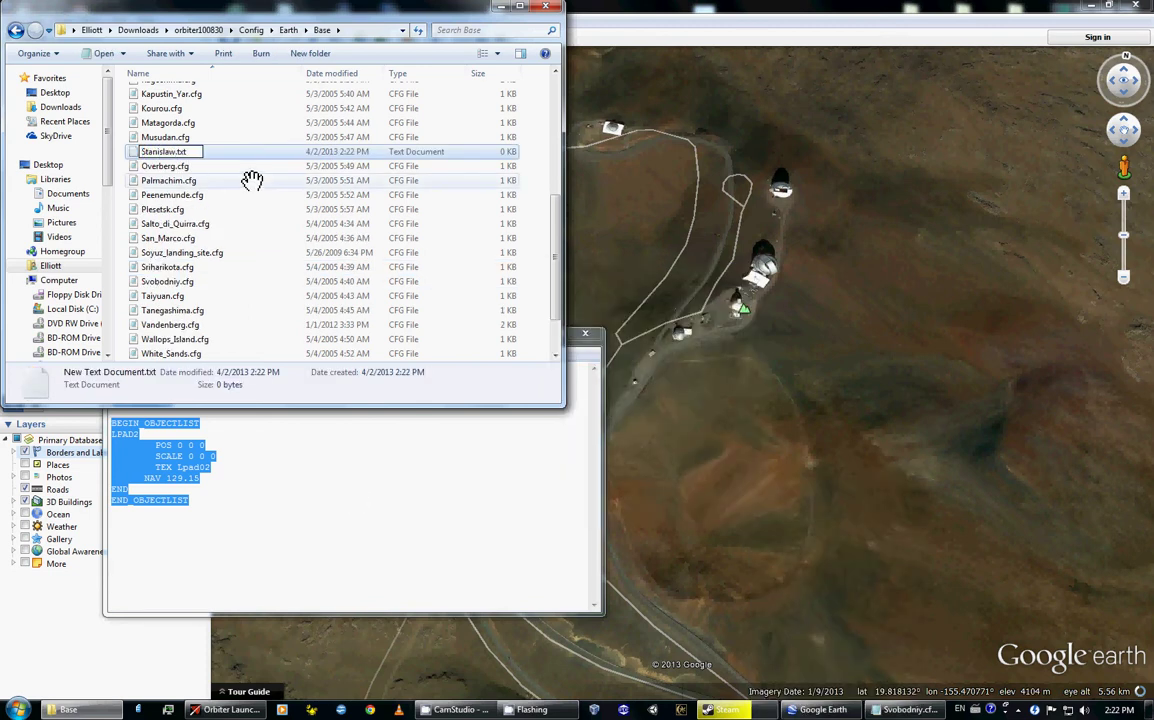
{"action": "key", "text": "Return"}
- Change the new file's extension so that it is named Stanislaw.cfg
{"action": "left_click", "coordinate": [197, 267]}
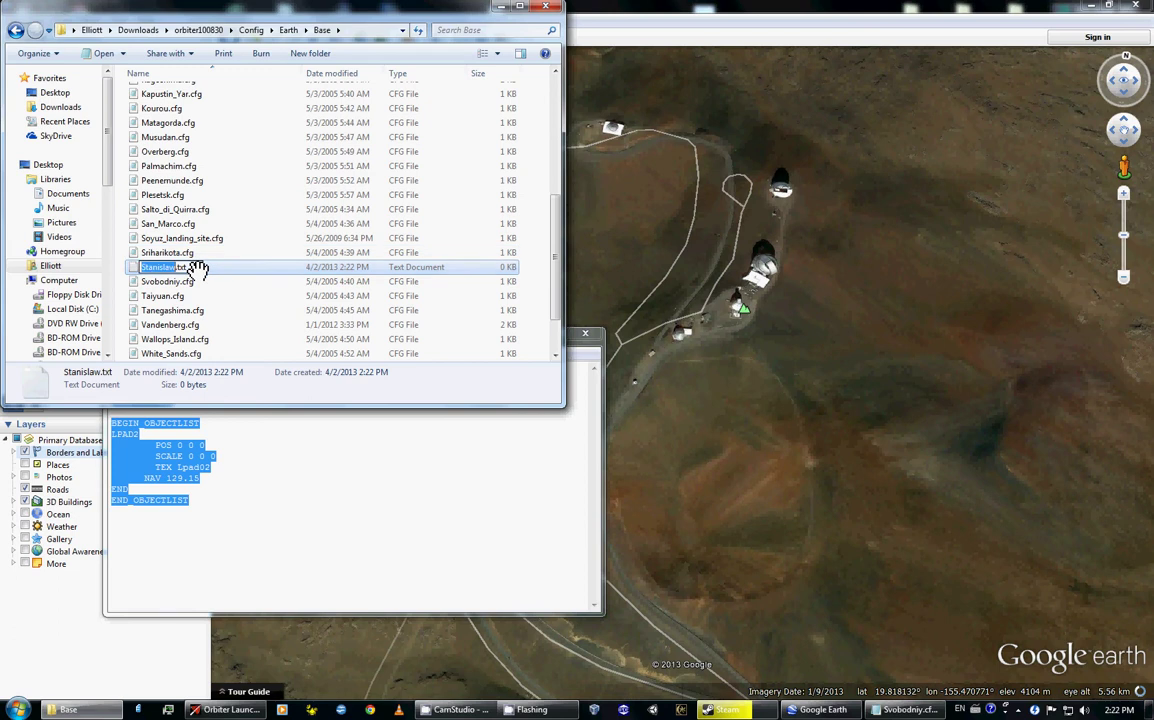
{"action": "left_click", "coordinate": [197, 267]}
{"action": "key", "text": "Return"}
{"action": "key", "text": "Return"}
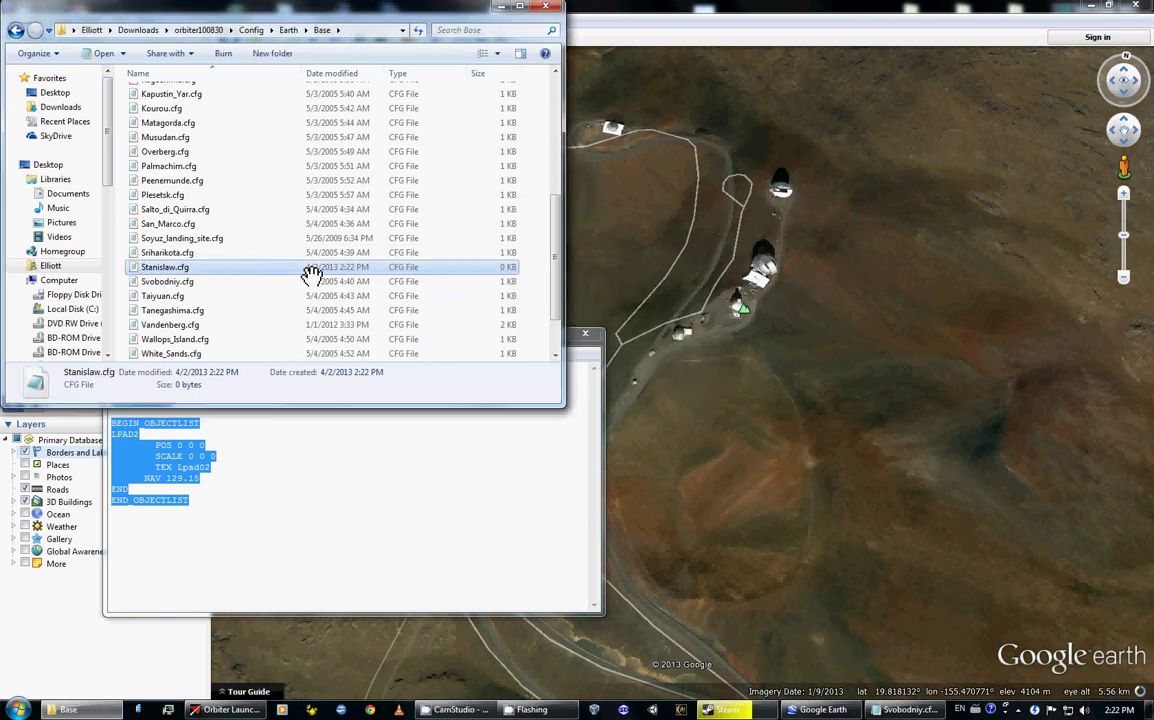
- Fill Stanislaw.cfg with the copied base definition, setting Name to Stanislaw and Location to -155.471 18.821
{"action": "double_click", "coordinate": [257, 270]}
{"action": "key", "text": "ctrl+v"}
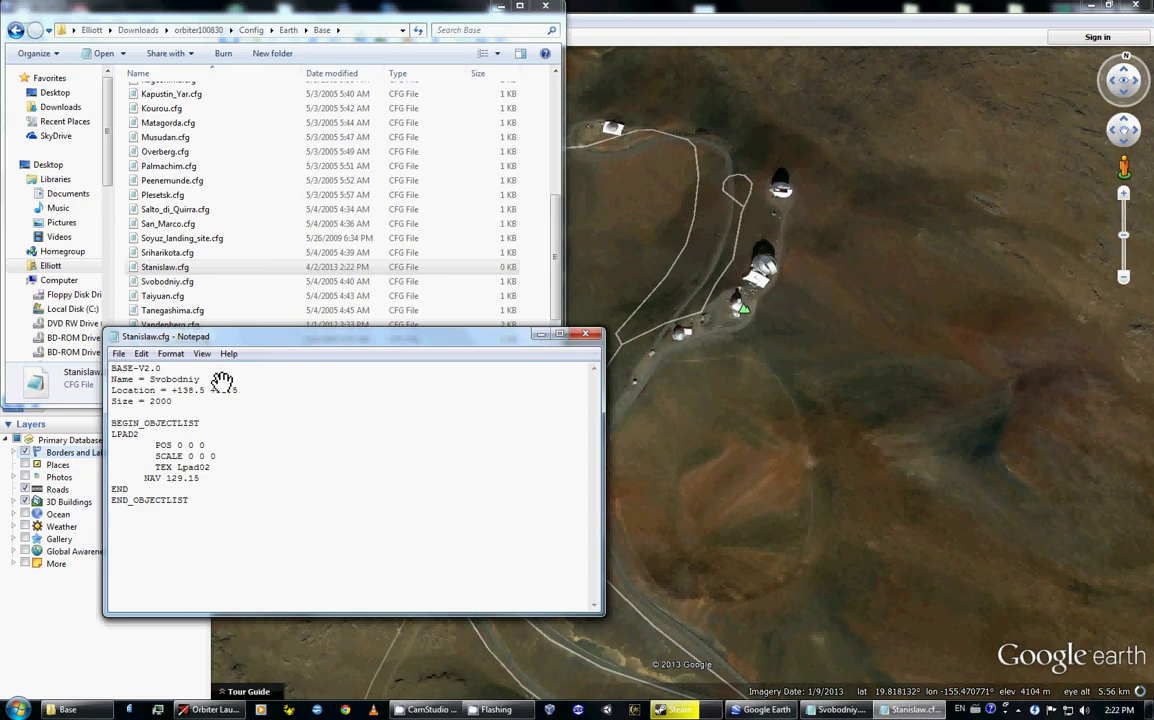
{"action": "double_click", "coordinate": [170, 379]}
{"action": "key", "text": "BackSpace"}
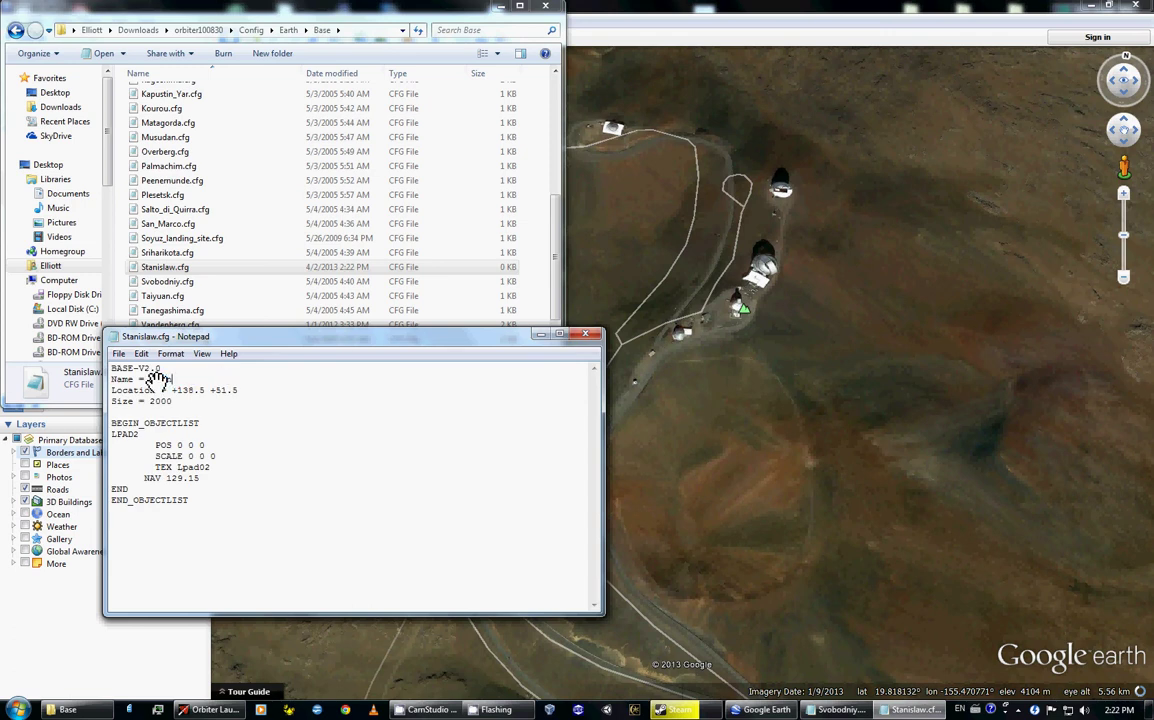
{"action": "type", "text": "Stanislaw"}
{"action": "left_click_drag", "start_coordinate": [111, 390], "coordinate": [176, 396]}
{"action": "key", "text": "Delete"}
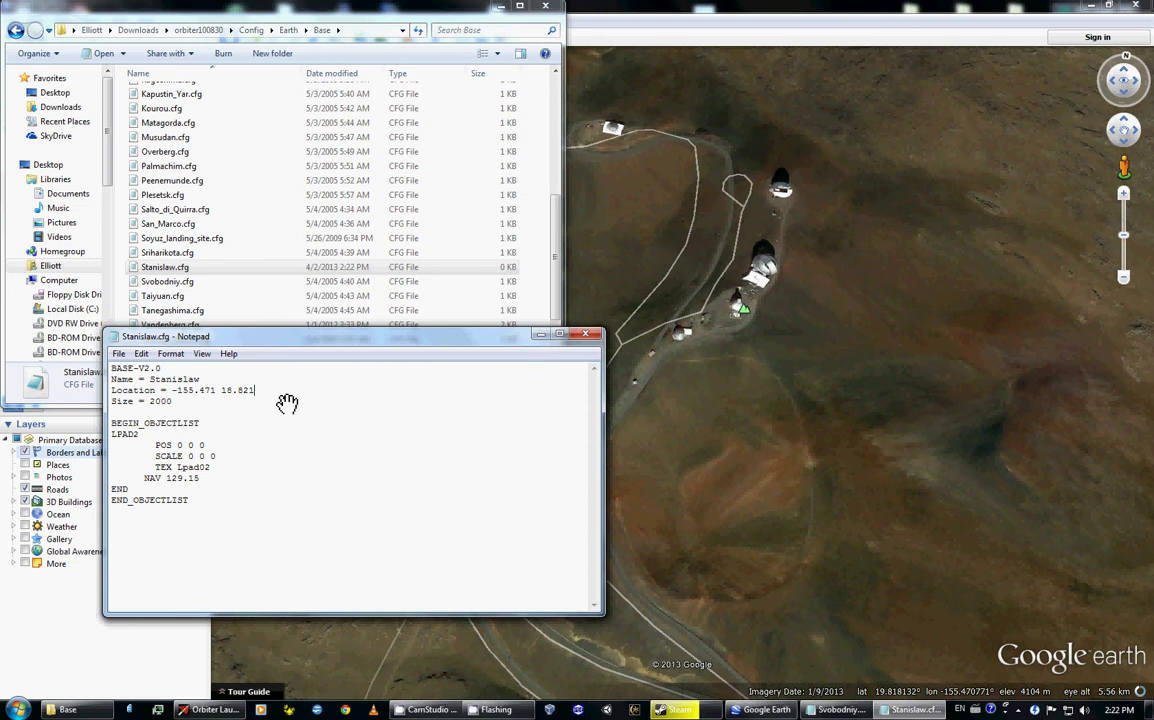
- Switch to Orbiter, launch the simulation and enter the GL-01's cockpit with the 2D instrument panel shown
{"action": "left_click", "coordinate": [222, 710]}
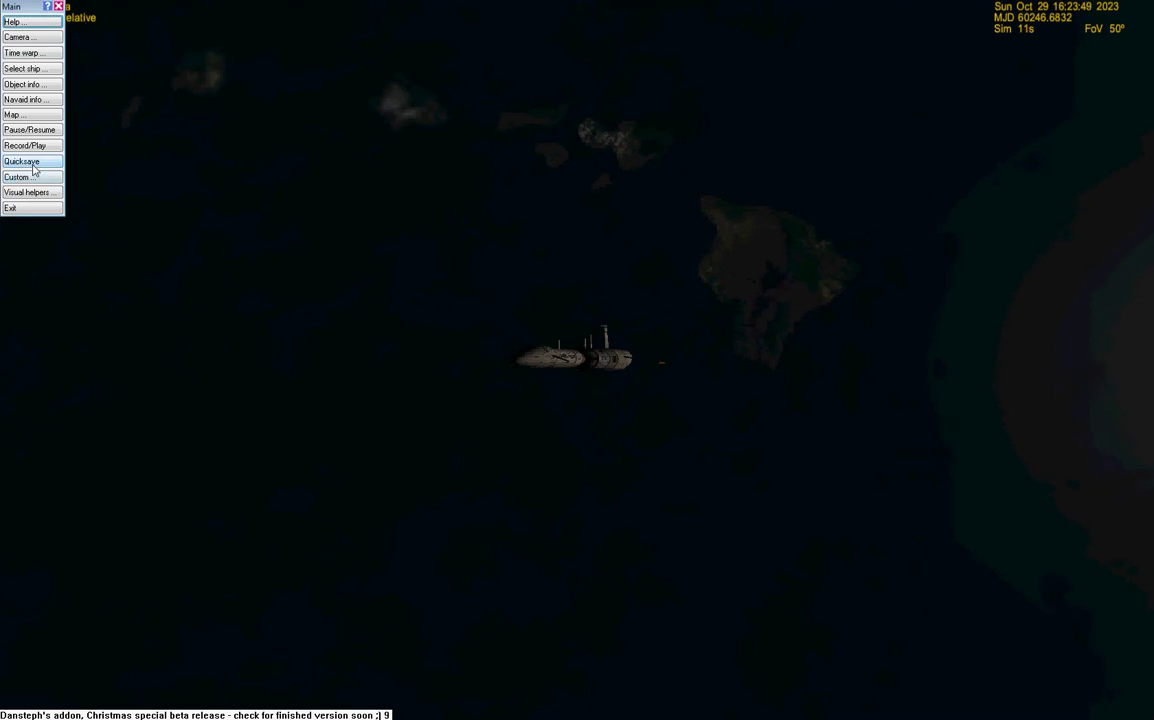
{"action": "key", "text": "F3"}
{"action": "left_click", "coordinate": [536, 327]}
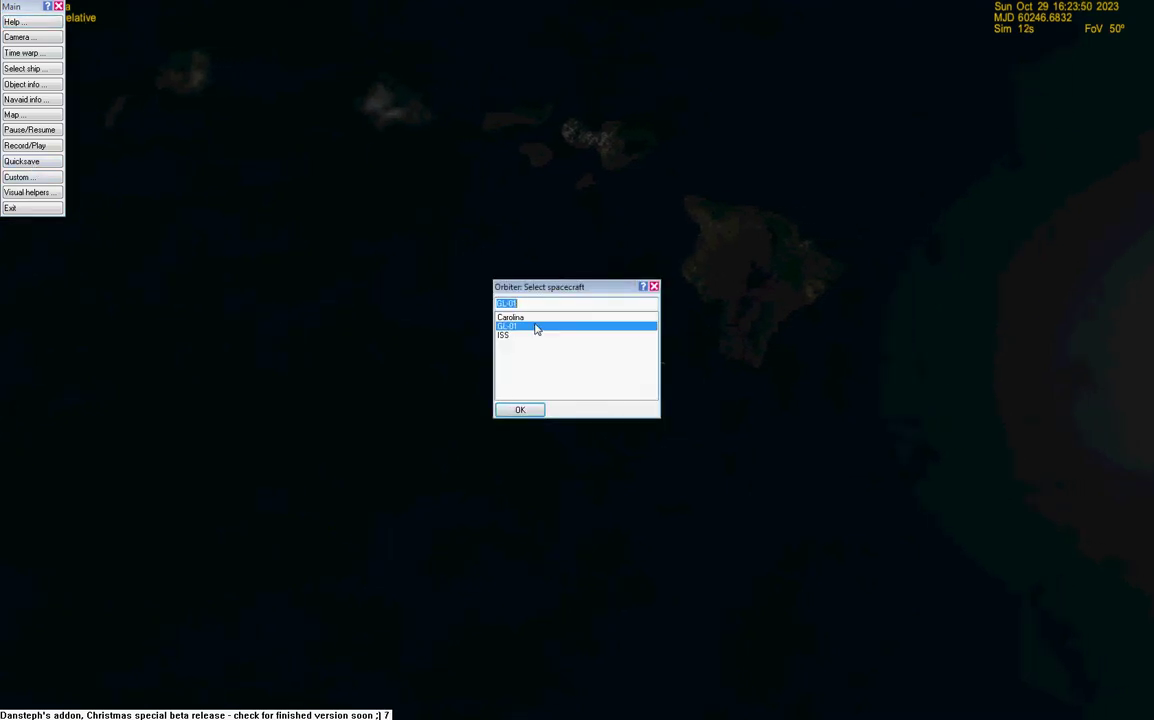
{"action": "double_click", "coordinate": [536, 327]}
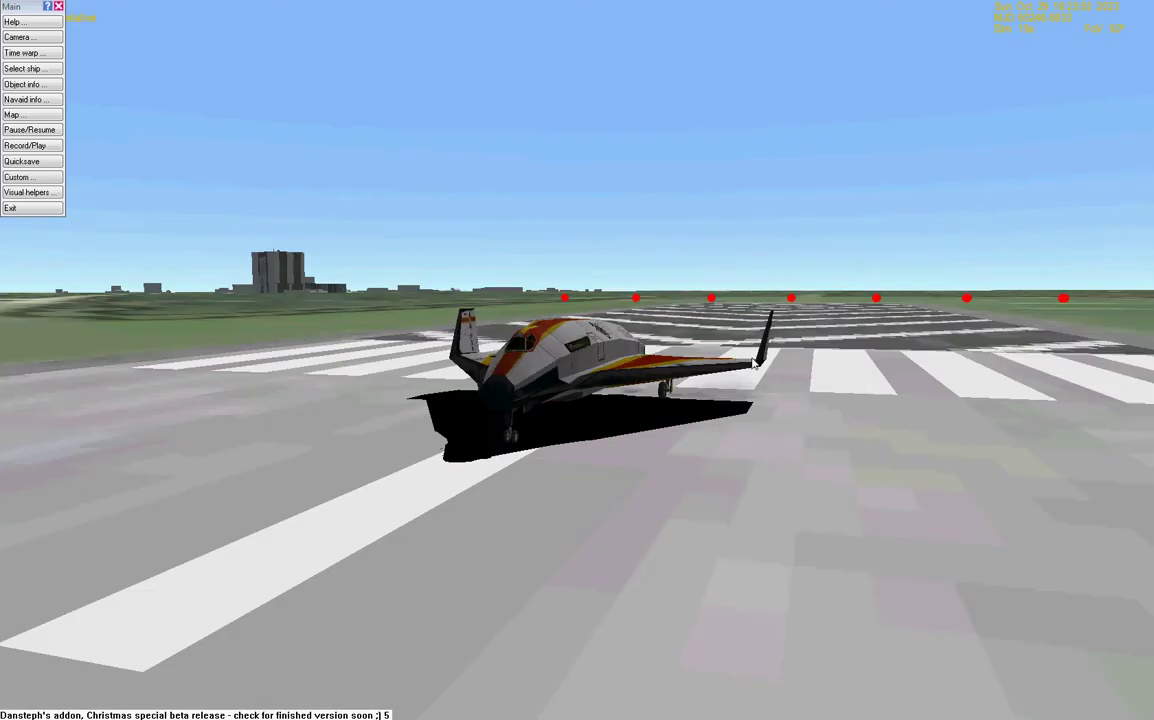
{"action": "key", "text": "F1"}
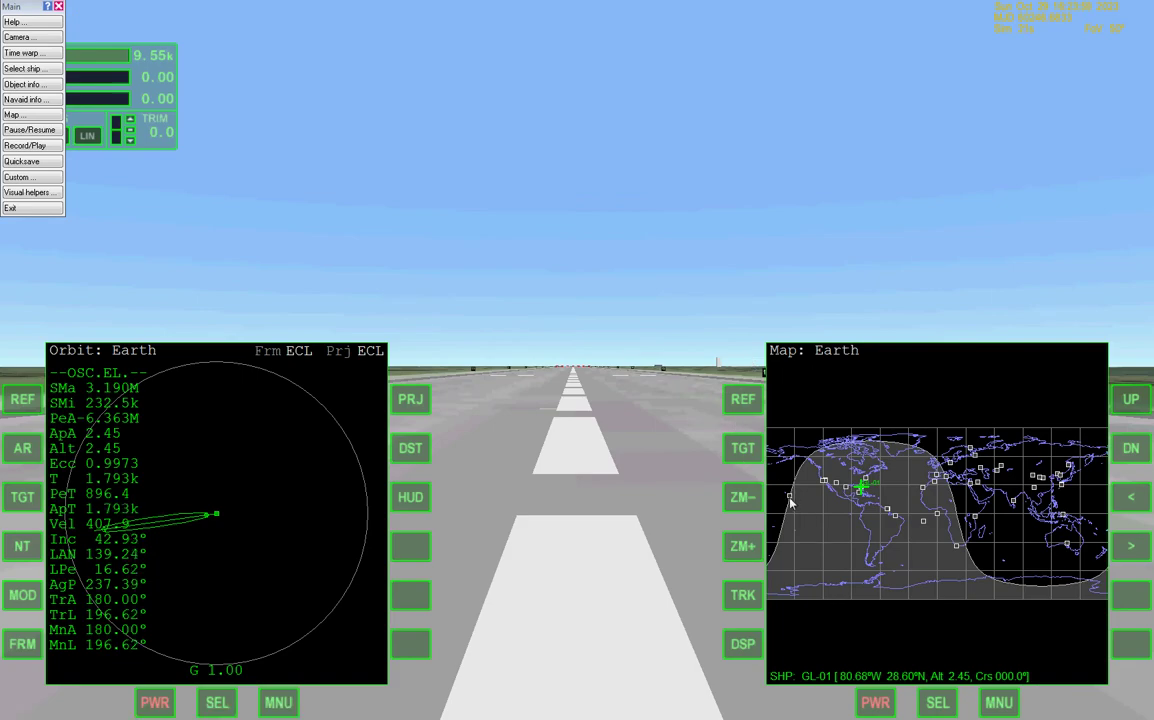
{"action": "key", "text": "F8"}
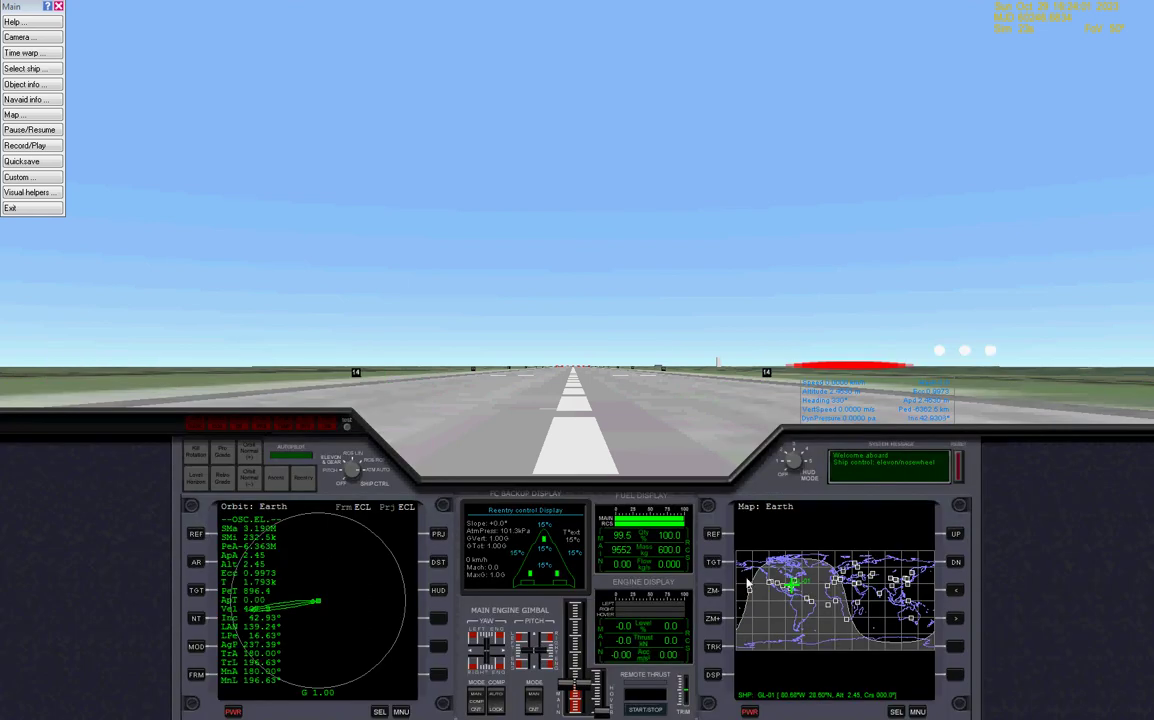
- Relocate GL-01 to the Stanislaw surface base on Earth with the Scenario Editor and view the ship from outside
{"action": "left_click", "coordinate": [51, 181]}
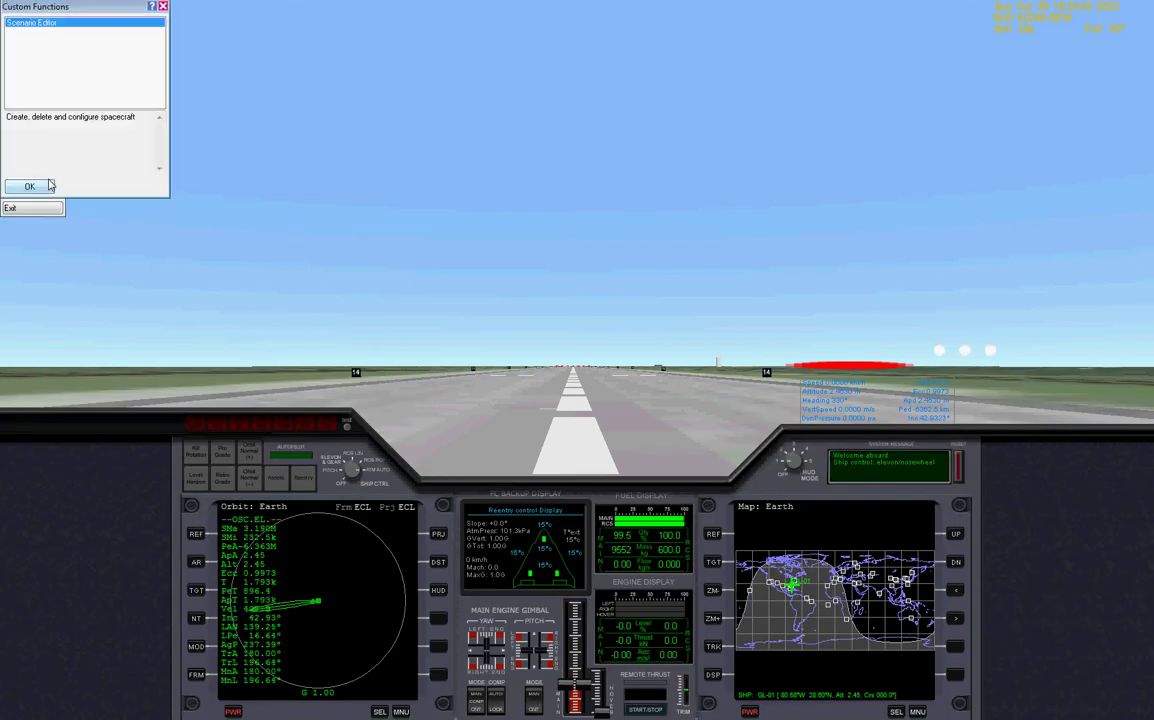
{"action": "left_click", "coordinate": [40, 168]}
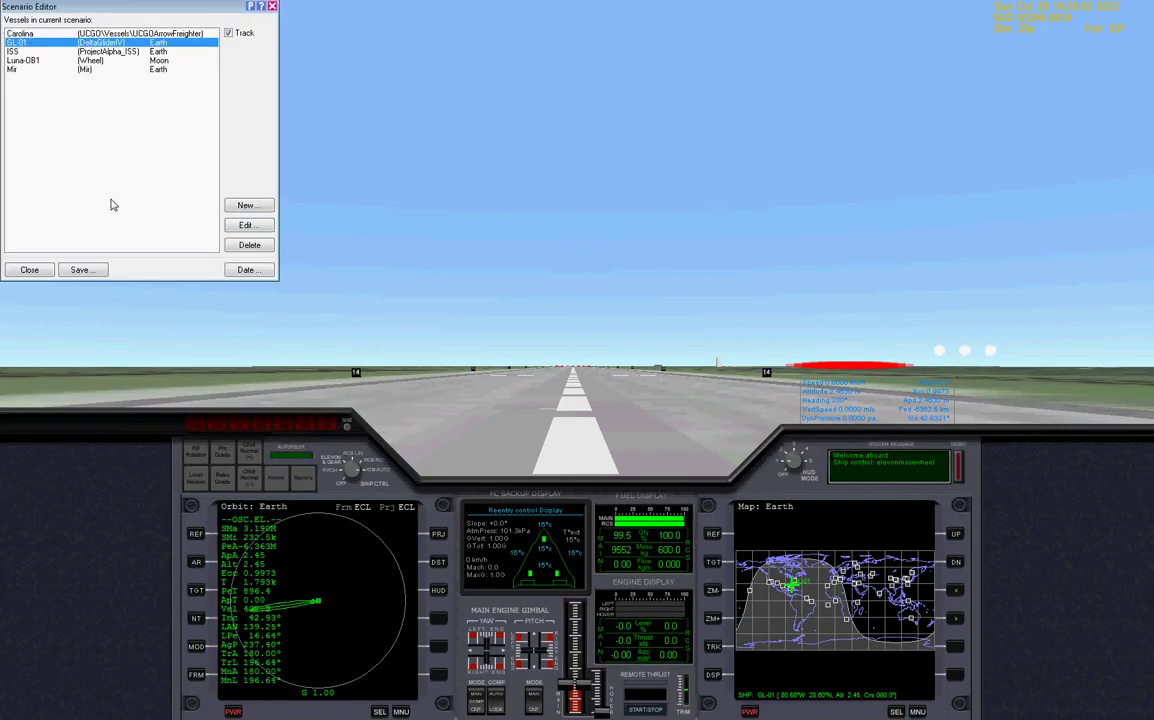
{"action": "left_click", "coordinate": [245, 225]}
{"action": "left_click", "coordinate": [203, 110]}
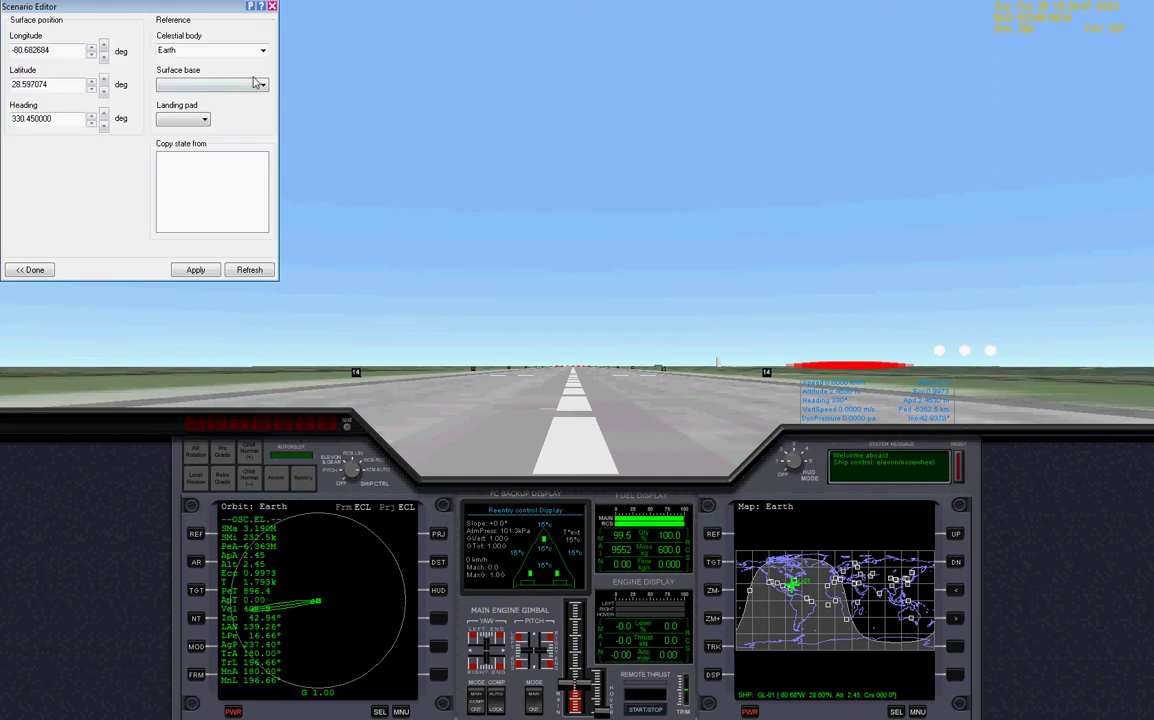
{"action": "left_click", "coordinate": [262, 88]}
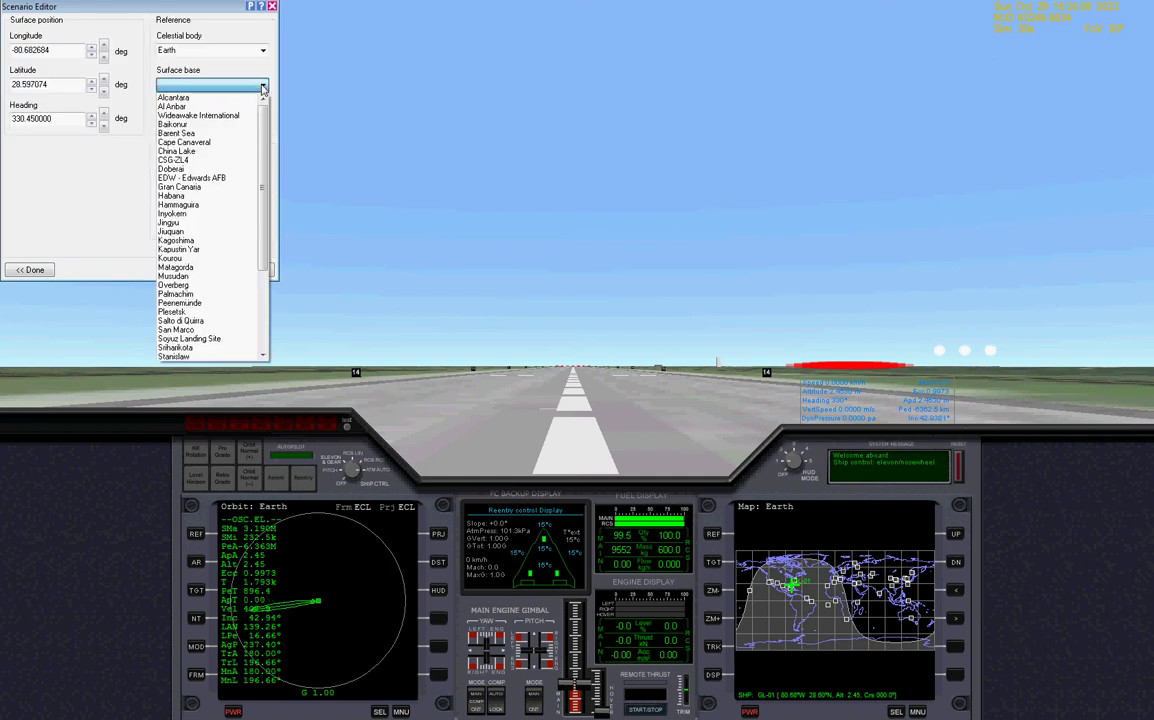
{"action": "left_click", "coordinate": [201, 357]}
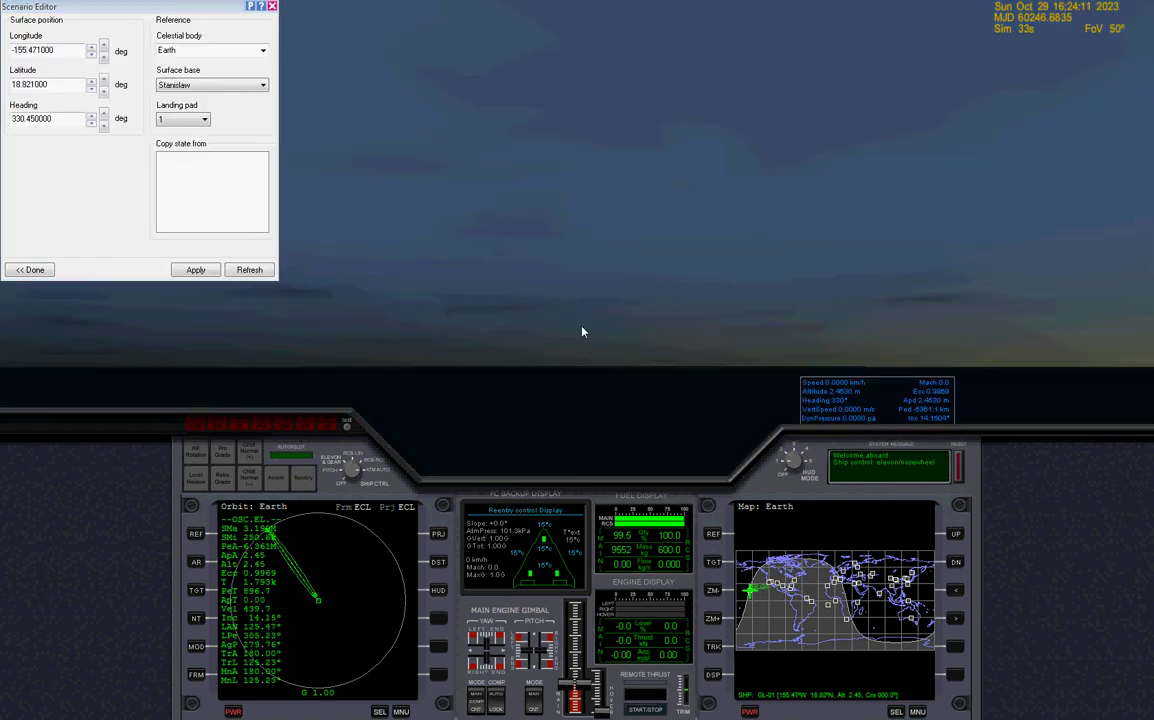
{"action": "key", "text": "F1"}
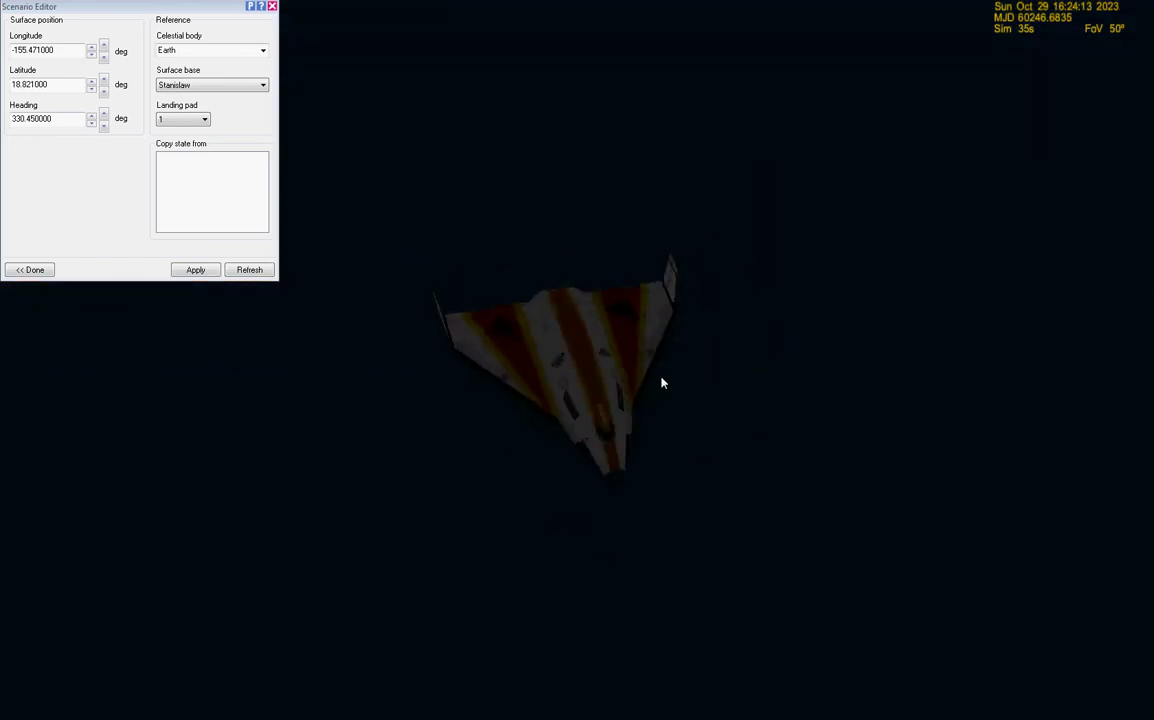
- Examine where the GL-01 stands relative to the Hawaiian coast, from far out and close up
{"action": "scroll", "coordinate": [677, 362], "scroll_direction": "down", "scroll_amount": 10}
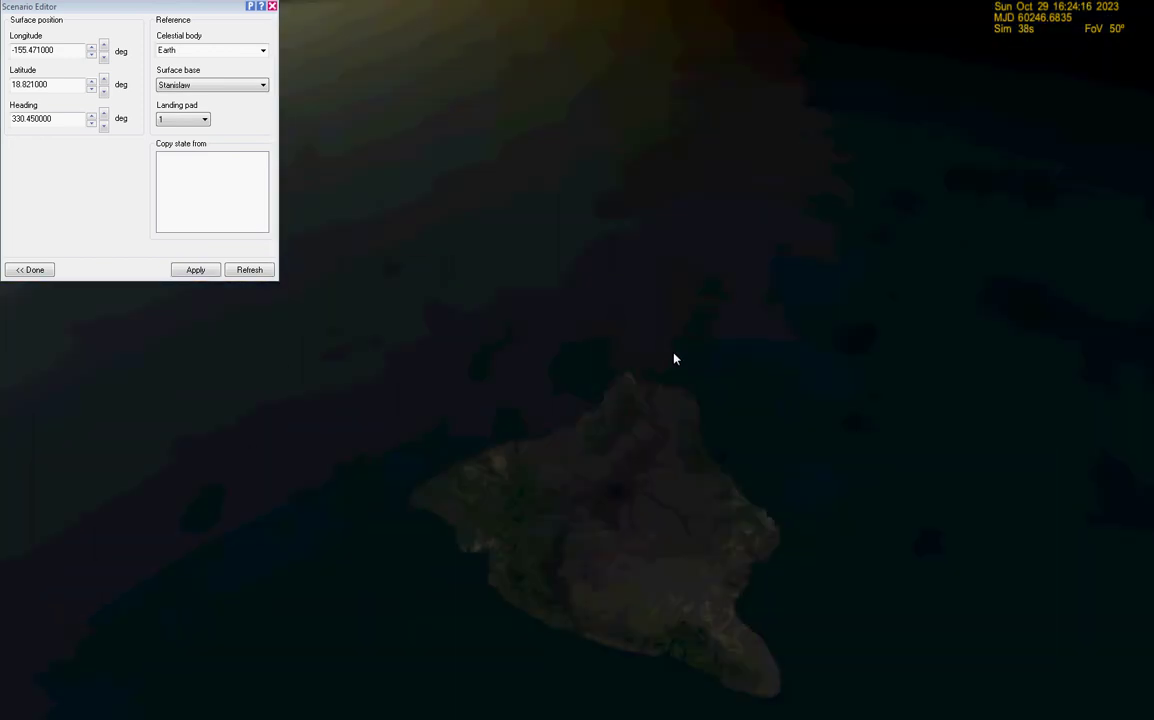
{"action": "scroll", "coordinate": [674, 359], "scroll_direction": "down", "scroll_amount": 5}
{"action": "left_click_drag", "start_coordinate": [686, 370], "coordinate": [708, 362]}
{"action": "scroll", "coordinate": [708, 362], "scroll_direction": "up", "scroll_amount": 4}
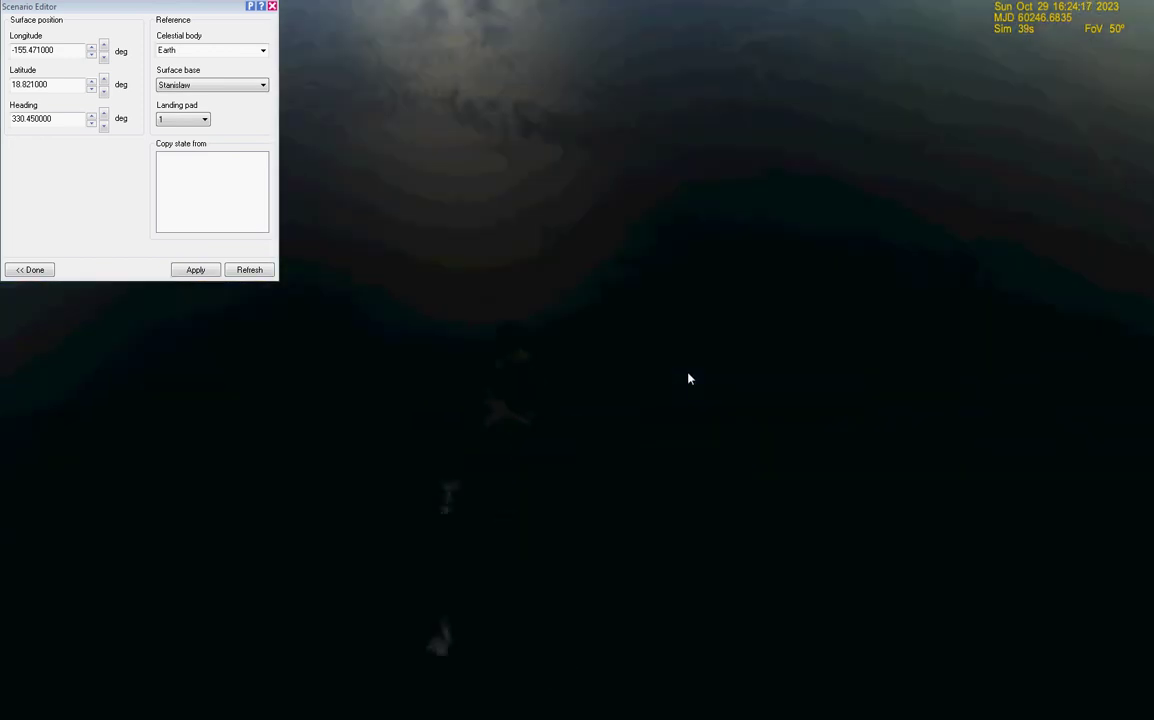
{"action": "scroll", "coordinate": [539, 364], "scroll_direction": "up", "scroll_amount": 5}
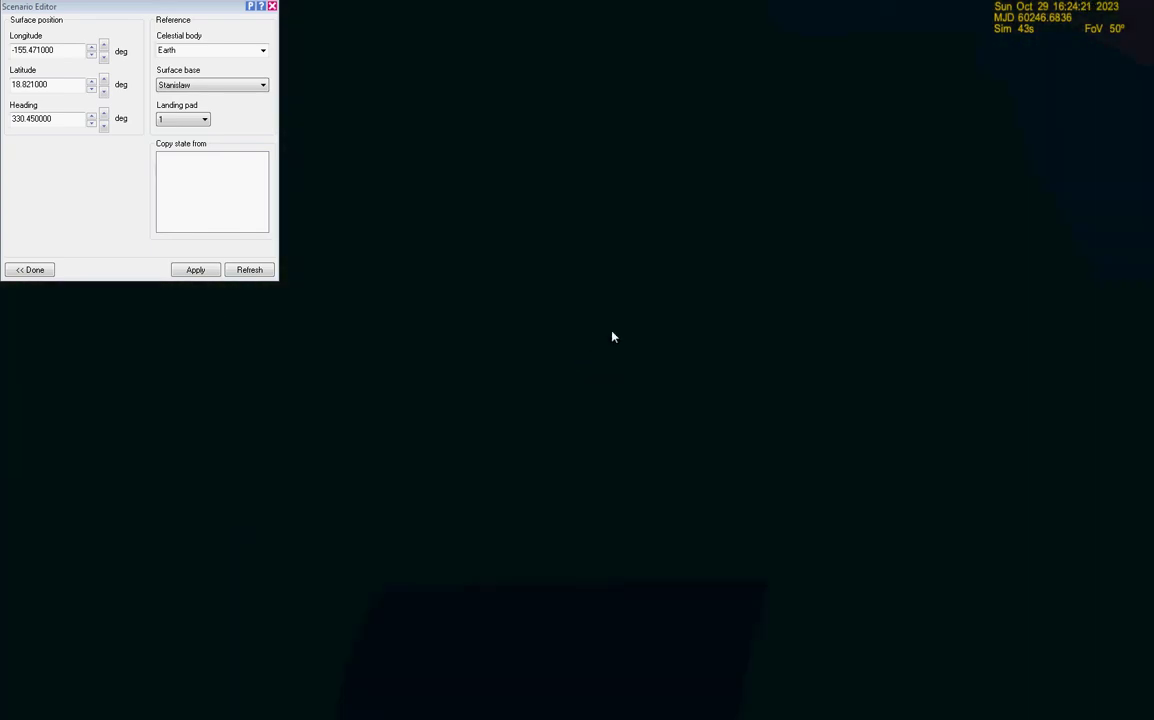
{"action": "scroll", "coordinate": [612, 331], "scroll_direction": "down", "scroll_amount": 2}
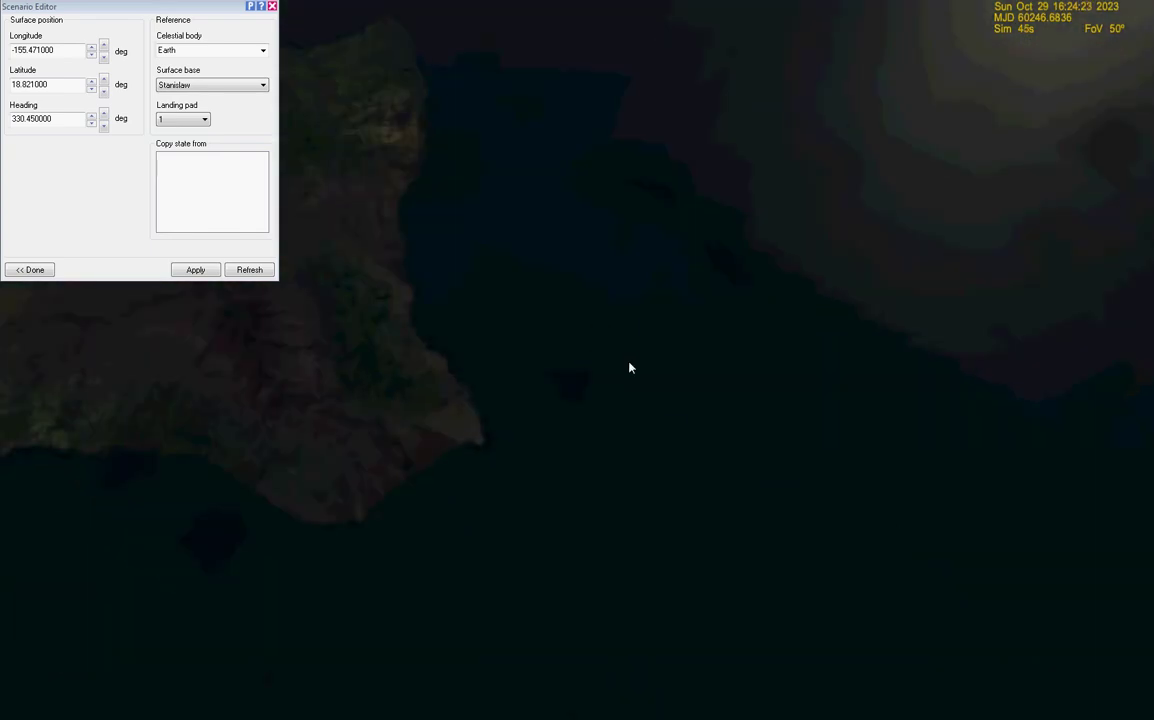
{"action": "scroll", "coordinate": [625, 366], "scroll_direction": "down", "scroll_amount": 3}
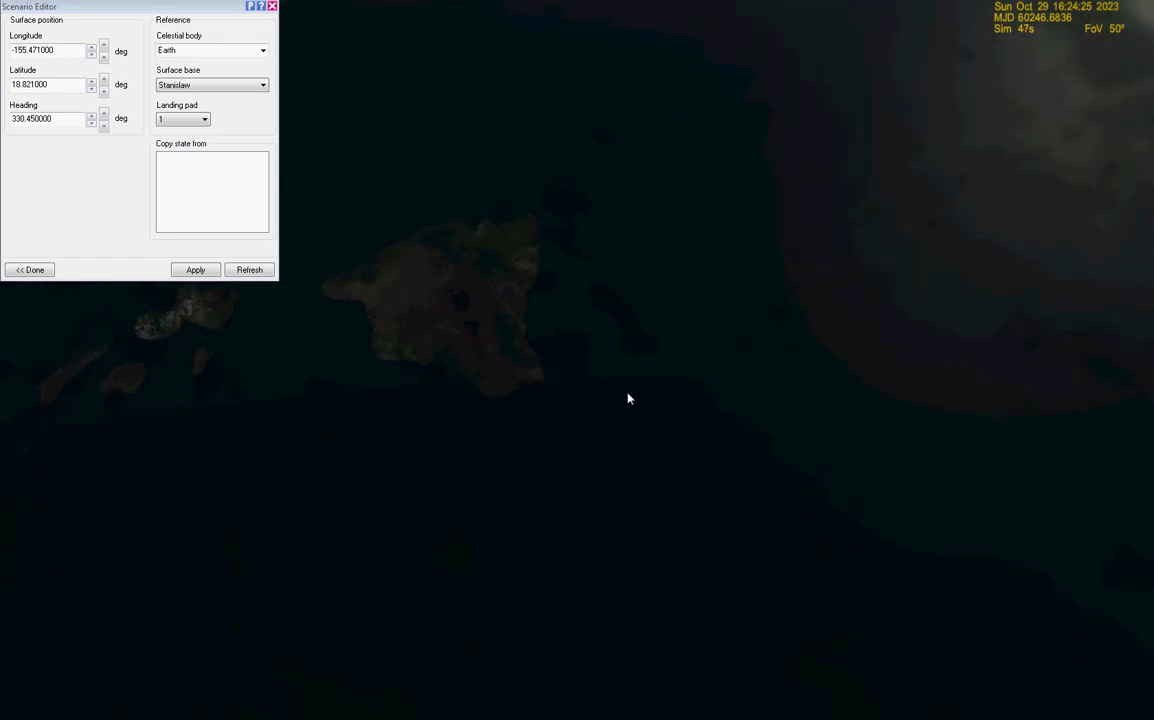
{"action": "scroll", "coordinate": [520, 344], "scroll_direction": "down", "scroll_amount": 10}
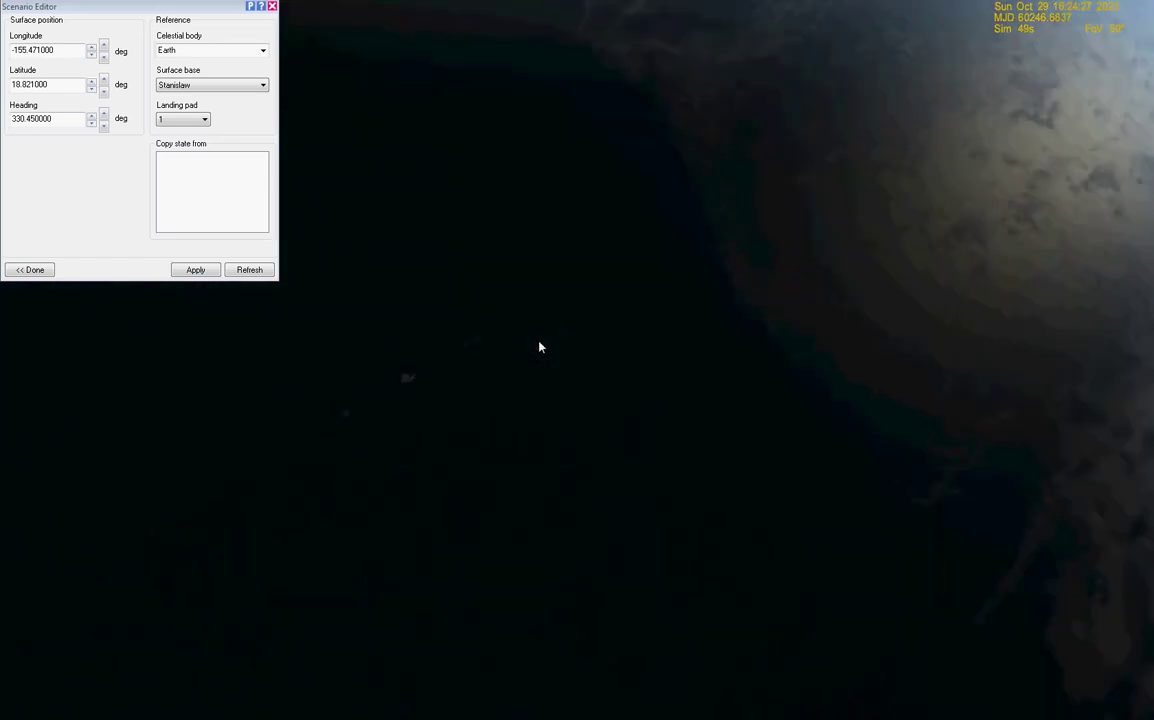
{"action": "left_click_drag", "start_coordinate": [698, 400], "coordinate": [407, 373]}
{"action": "scroll", "coordinate": [626, 430], "scroll_direction": "up", "scroll_amount": 10}
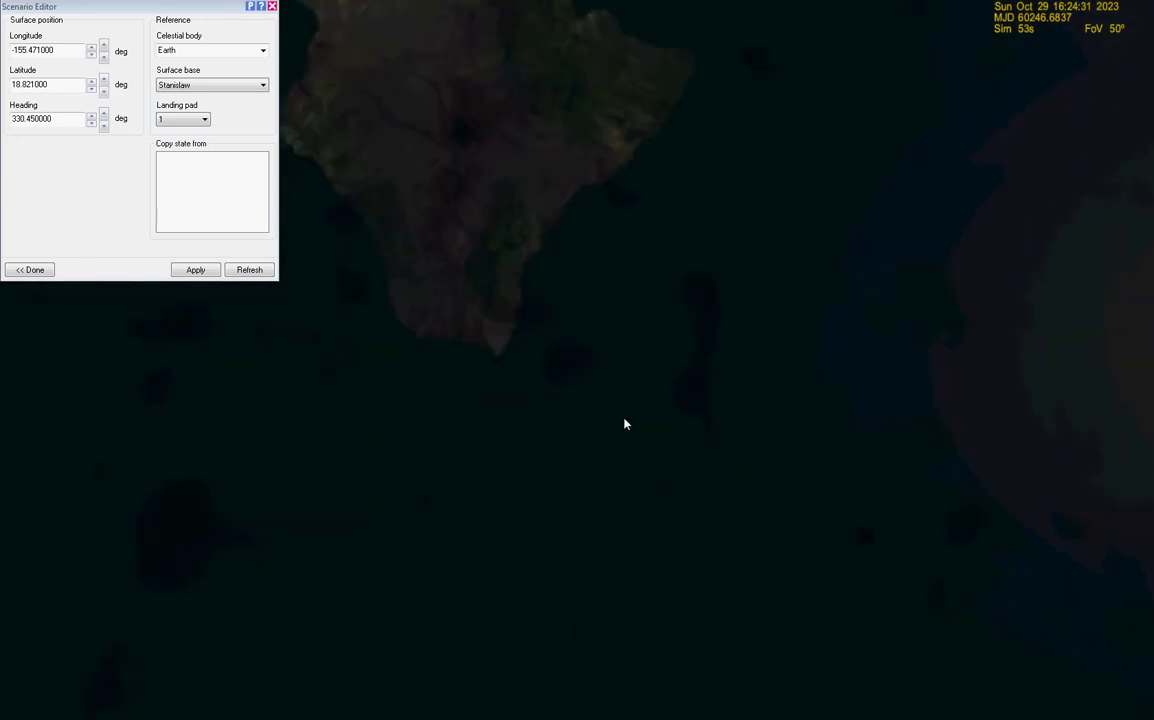
{"action": "scroll", "coordinate": [624, 419], "scroll_direction": "up", "scroll_amount": 5}
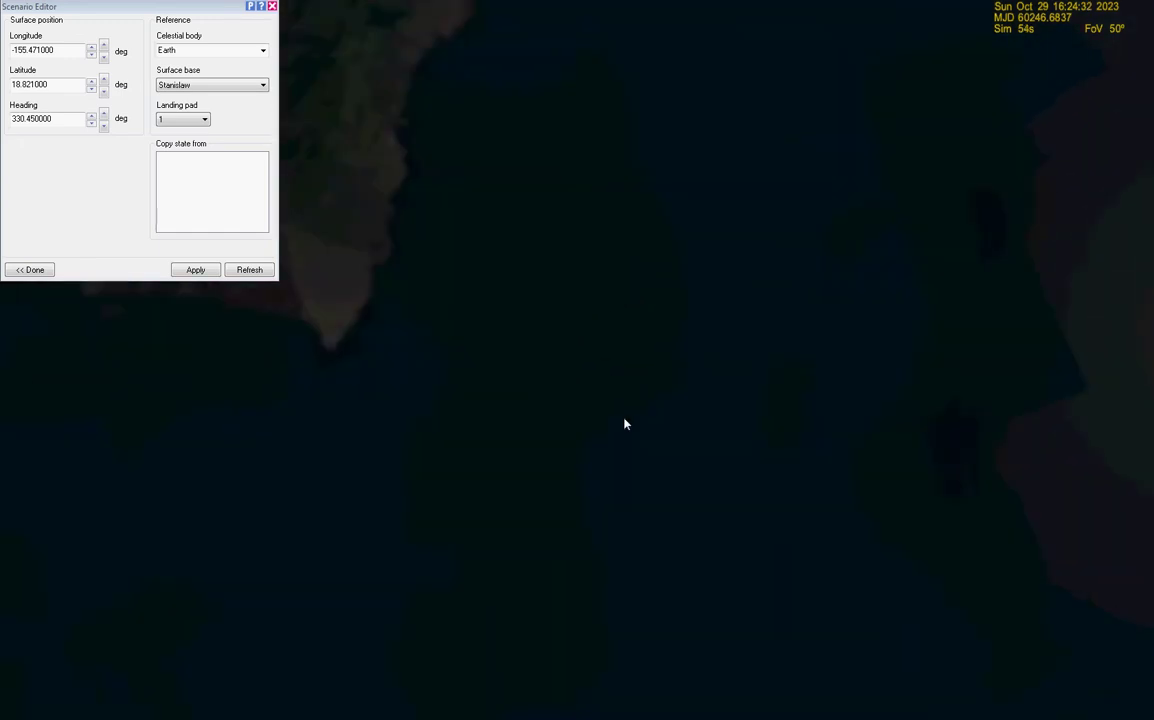
{"action": "scroll", "coordinate": [672, 404], "scroll_direction": "down", "scroll_amount": 4}
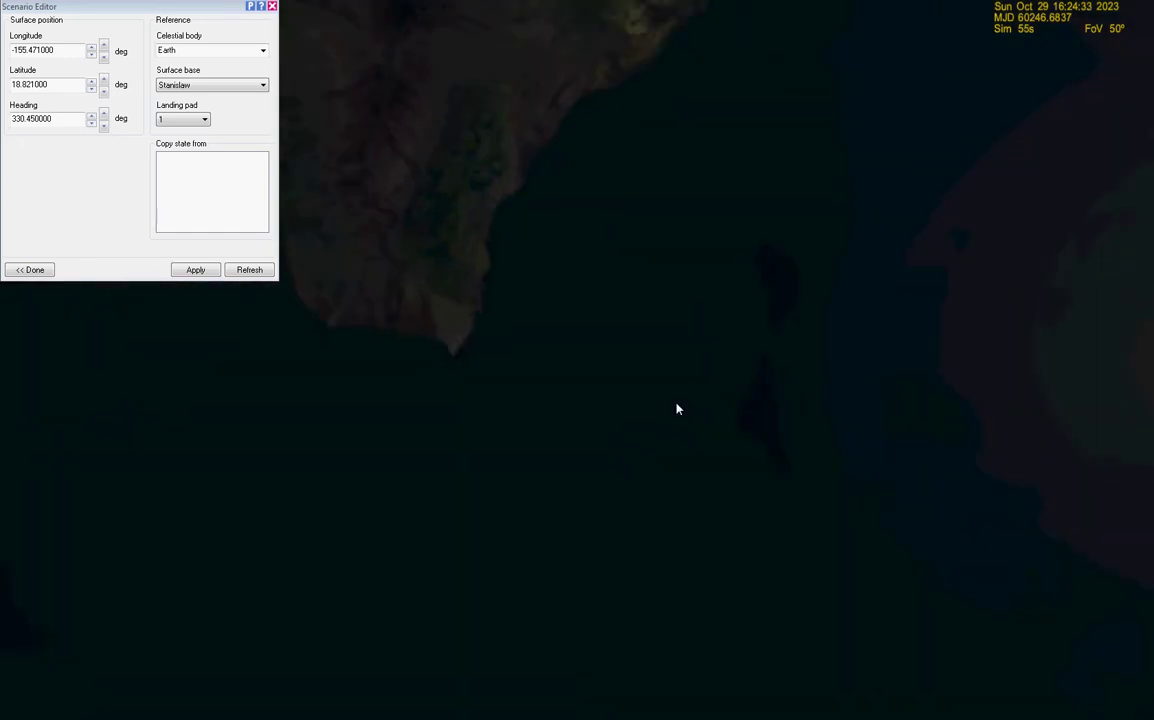
{"action": "scroll", "coordinate": [676, 408], "scroll_direction": "down", "scroll_amount": 3}
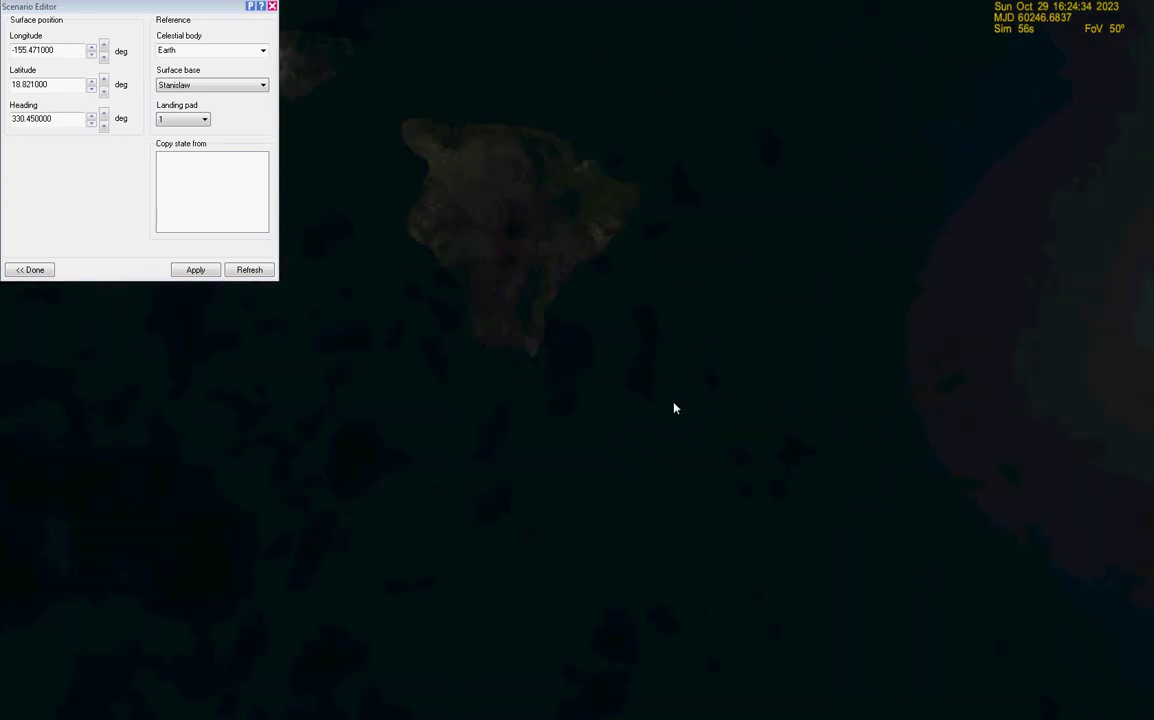
{"action": "scroll", "coordinate": [673, 405], "scroll_direction": "up", "scroll_amount": 2}
{"action": "scroll", "coordinate": [612, 354], "scroll_direction": "up", "scroll_amount": 5}
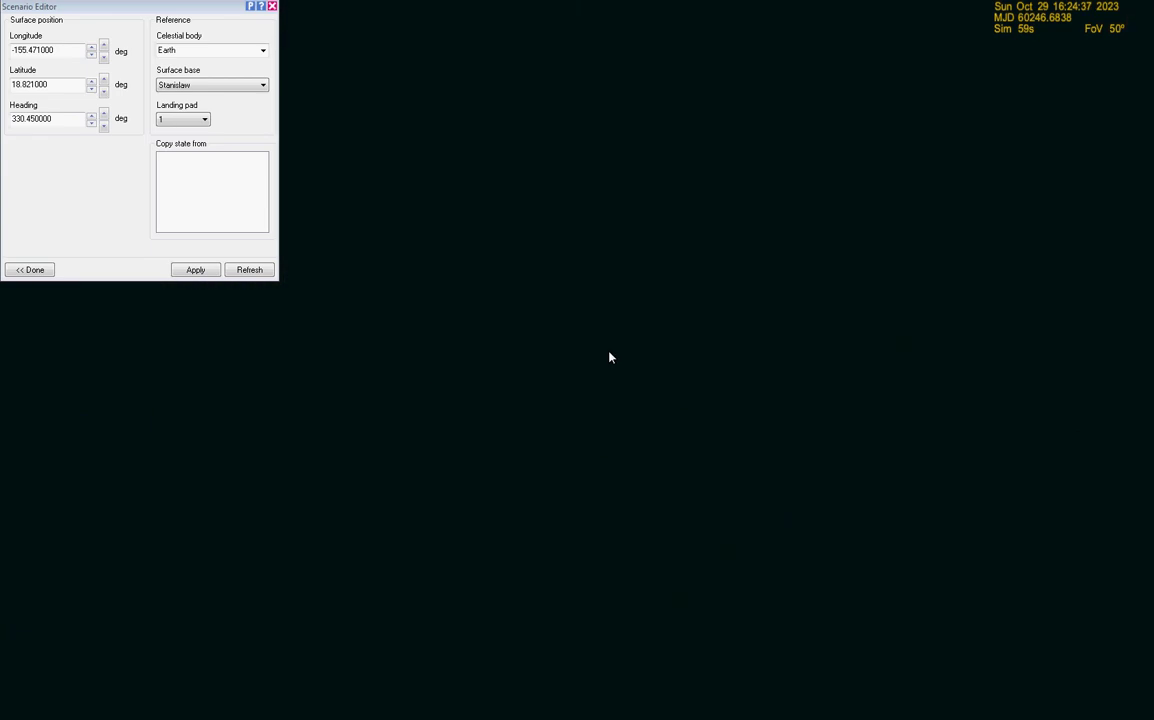
{"action": "scroll", "coordinate": [600, 362], "scroll_direction": "down", "scroll_amount": 5}
{"action": "scroll", "coordinate": [648, 394], "scroll_direction": "up", "scroll_amount": 4}
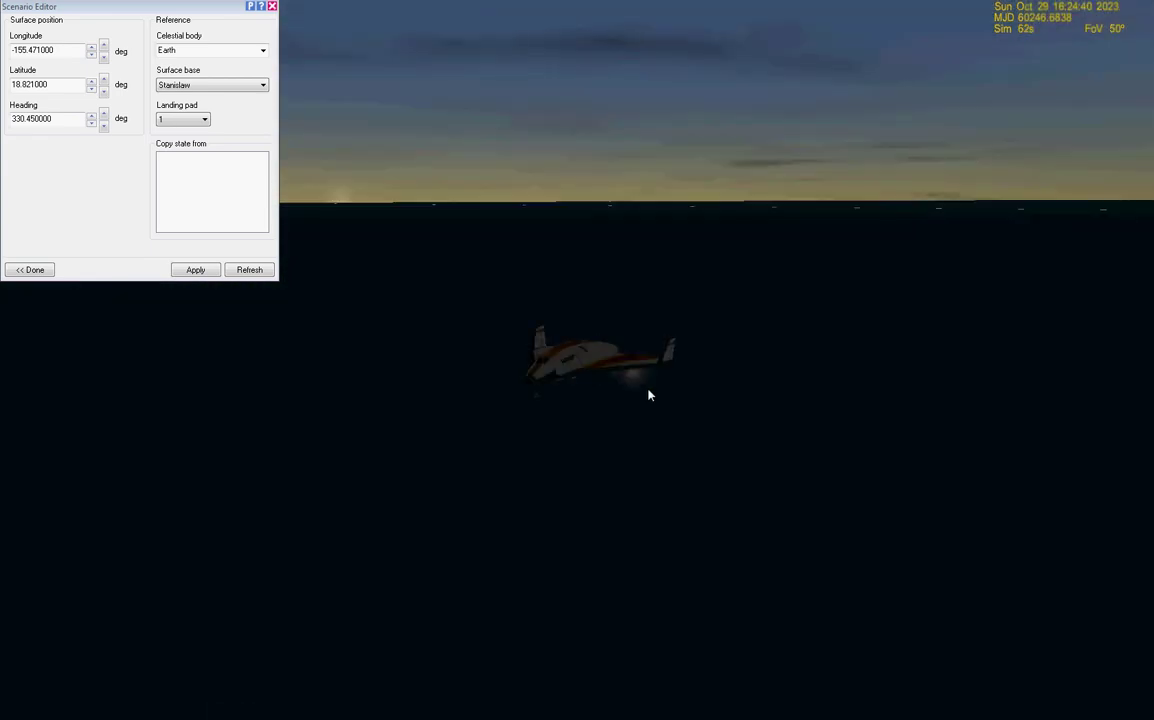
{"action": "left_click_drag", "start_coordinate": [721, 511], "coordinate": [741, 505]}
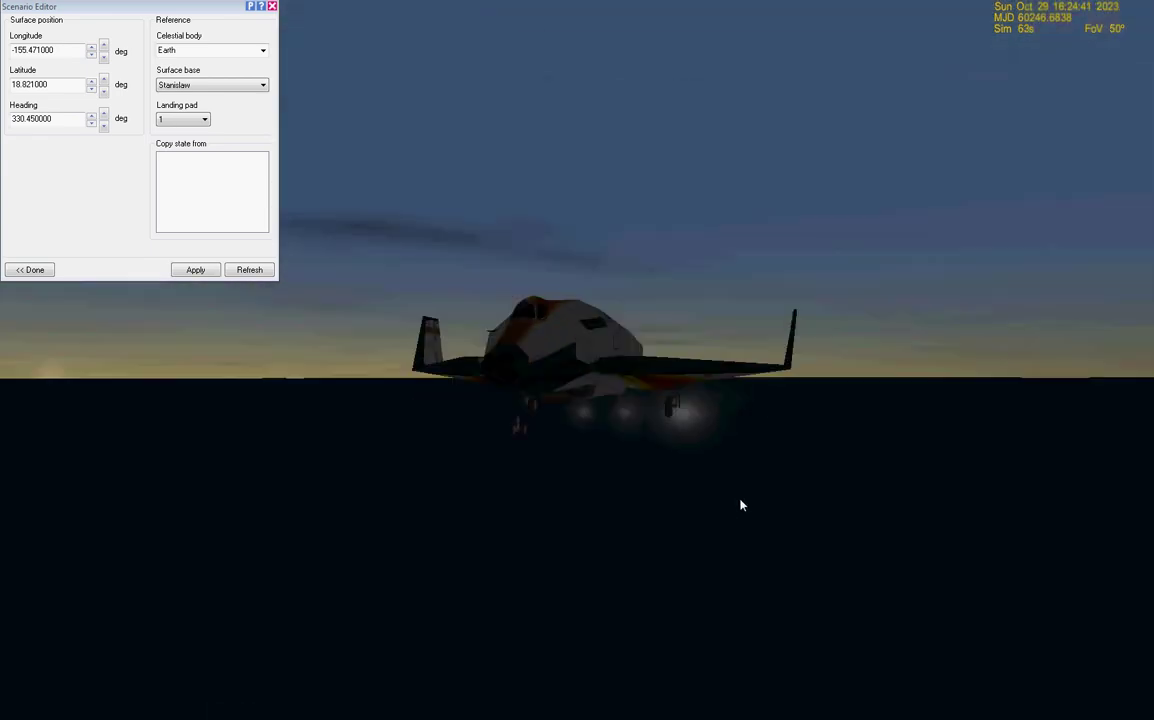
{"action": "scroll", "coordinate": [742, 505], "scroll_direction": "down", "scroll_amount": 3}
- Switch the active spacecraft to Carolina and view it from outside
{"action": "key", "text": "F1"}
{"action": "key", "text": "F3"}
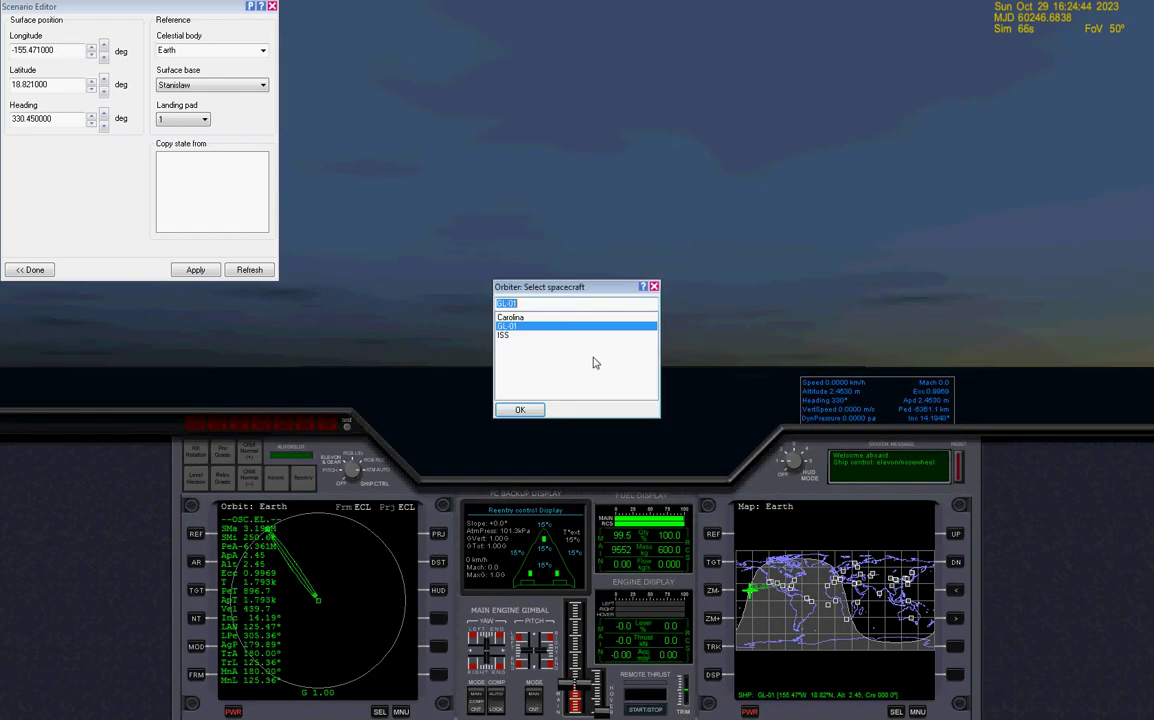
{"action": "left_click", "coordinate": [527, 318]}
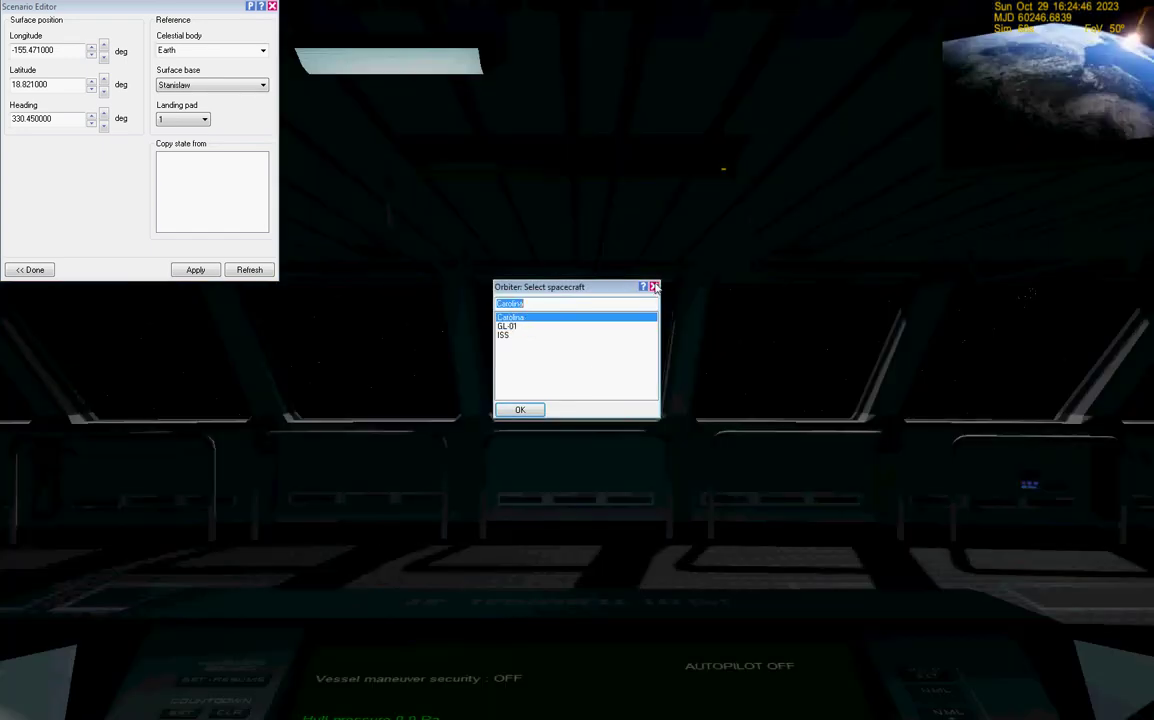
{"action": "left_click", "coordinate": [654, 287]}
{"action": "key", "text": "F1"}
{"action": "left_click_drag", "start_coordinate": [656, 290], "coordinate": [770, 388]}
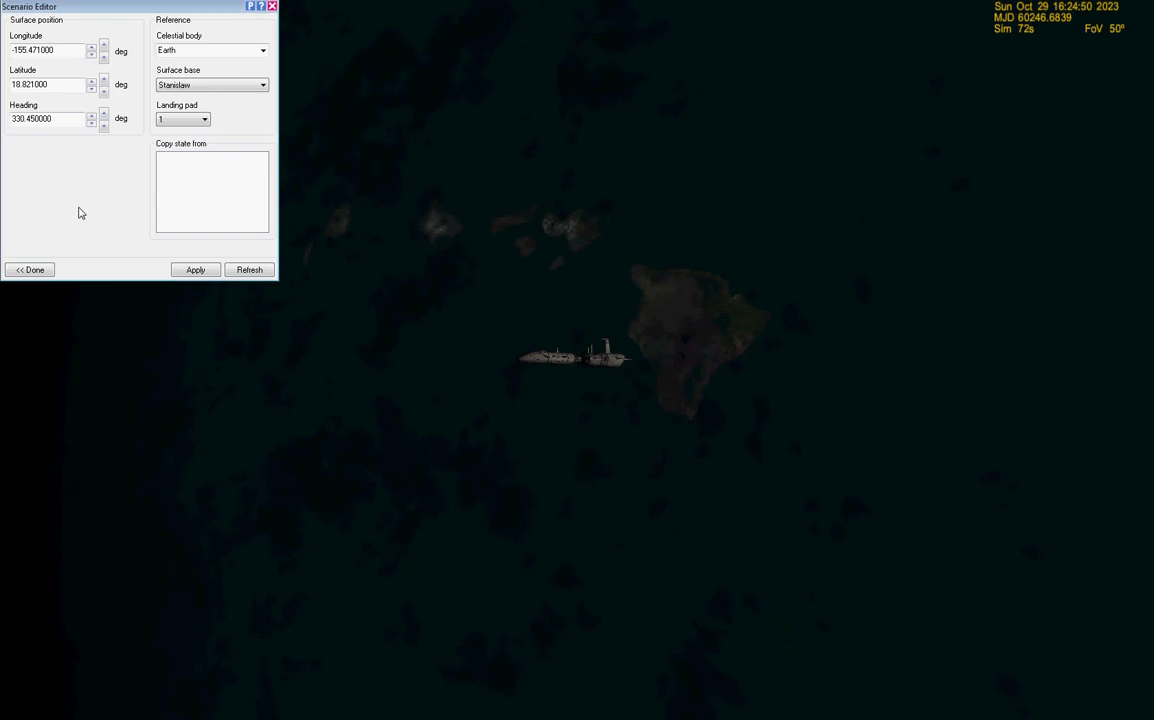
- Create a new vessel named Stanislaw Prelude of type DGIVPreludeII in the Scenario Editor
{"action": "left_click", "coordinate": [33, 270]}
{"action": "left_click", "coordinate": [38, 270]}
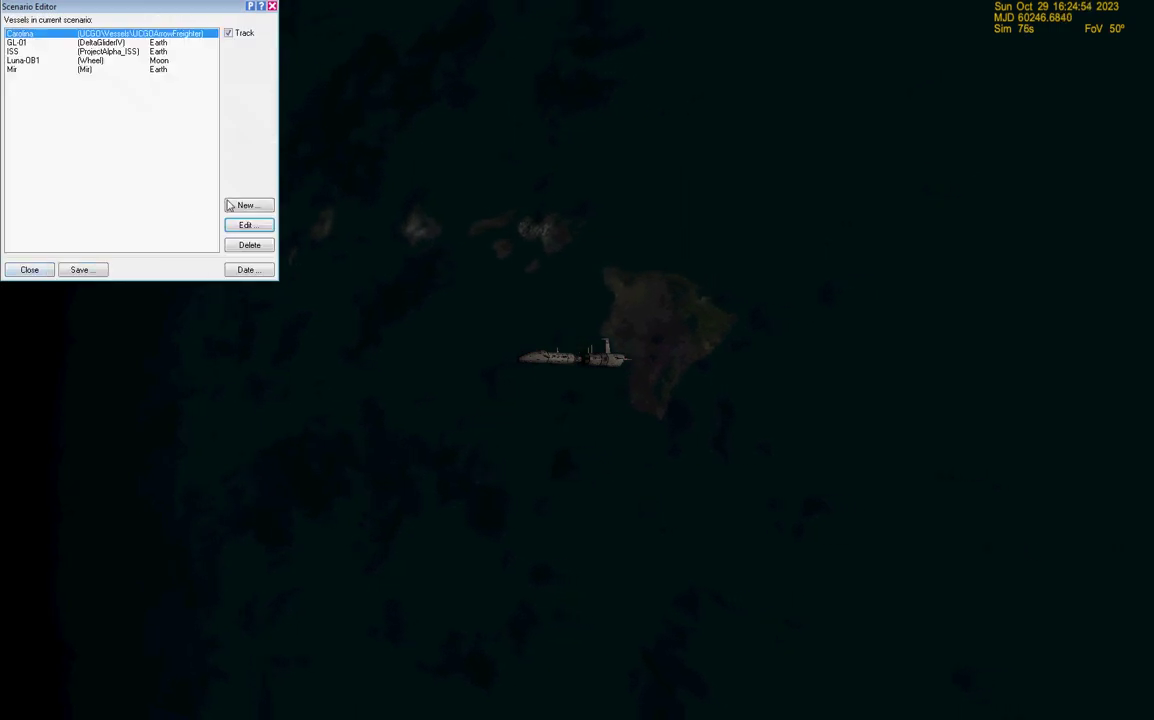
{"action": "left_click", "coordinate": [228, 206]}
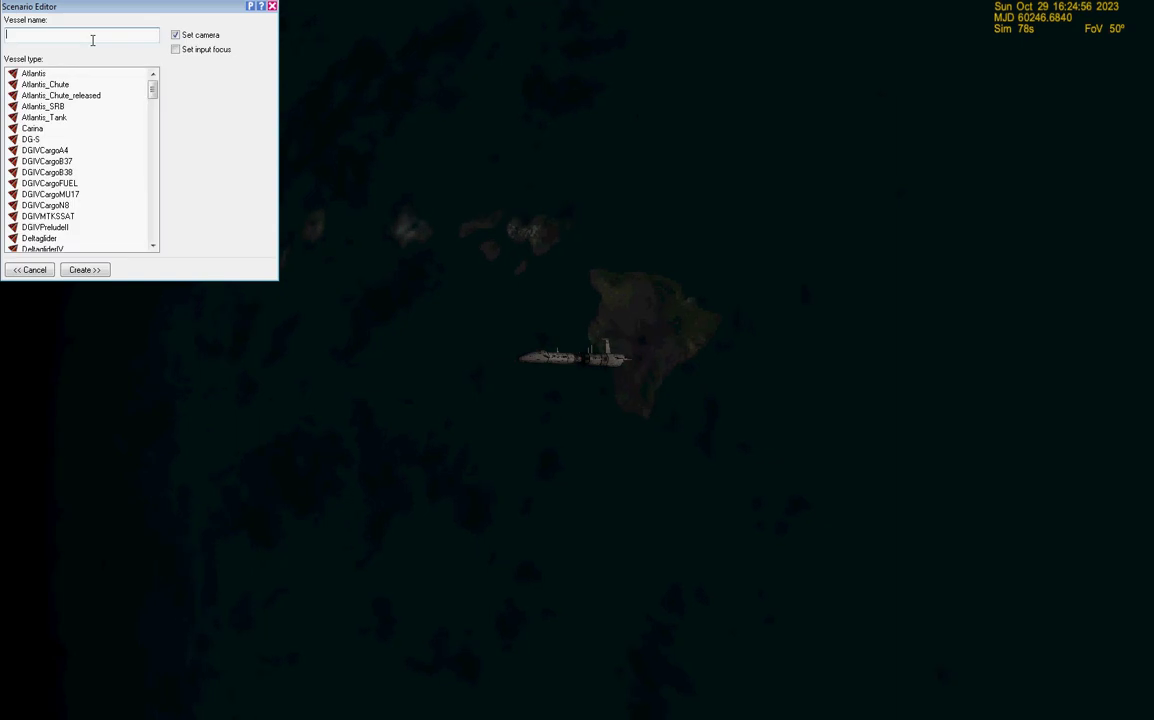
{"action": "type", "text": "SAtan"}
{"action": "key", "text": "BackSpace"}
{"action": "key", "text": "BackSpace"}
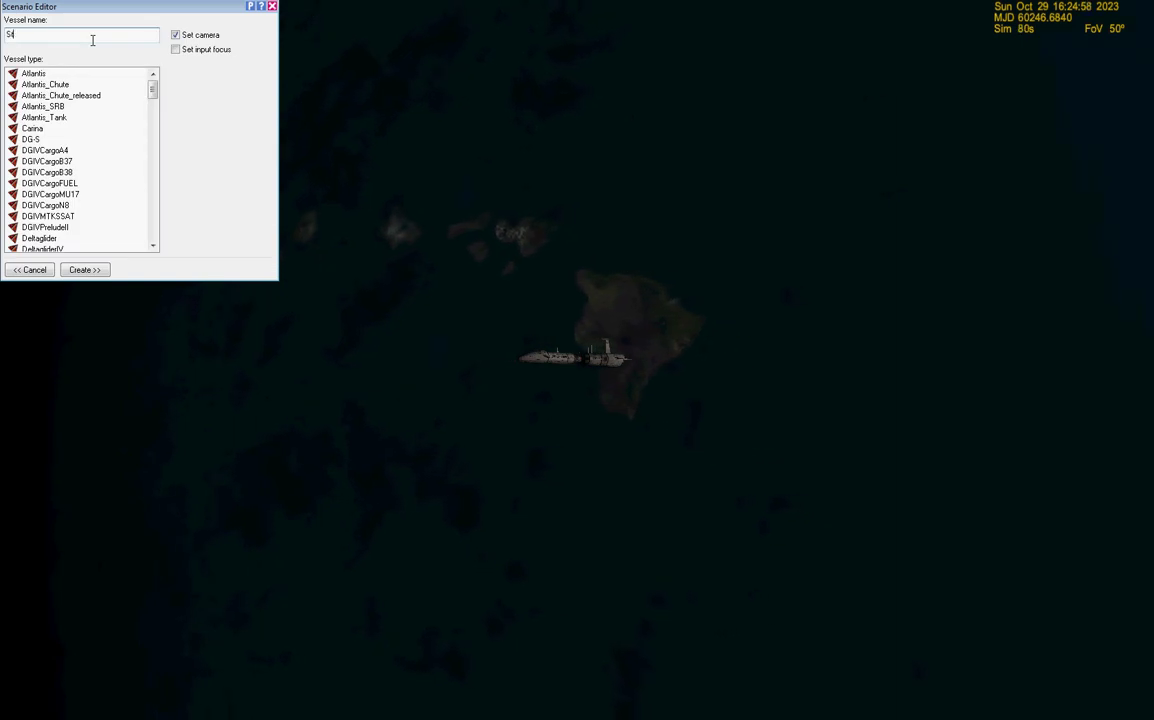
{"action": "type", "text": "lude"}
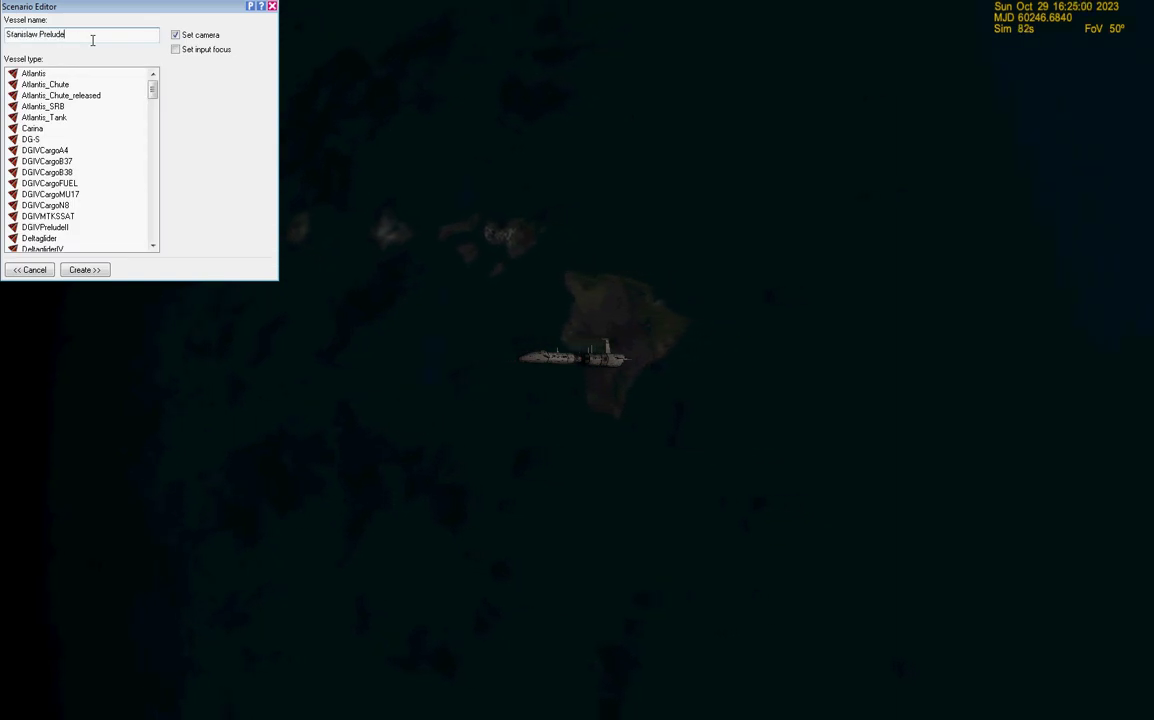
{"action": "left_click", "coordinate": [45, 227]}
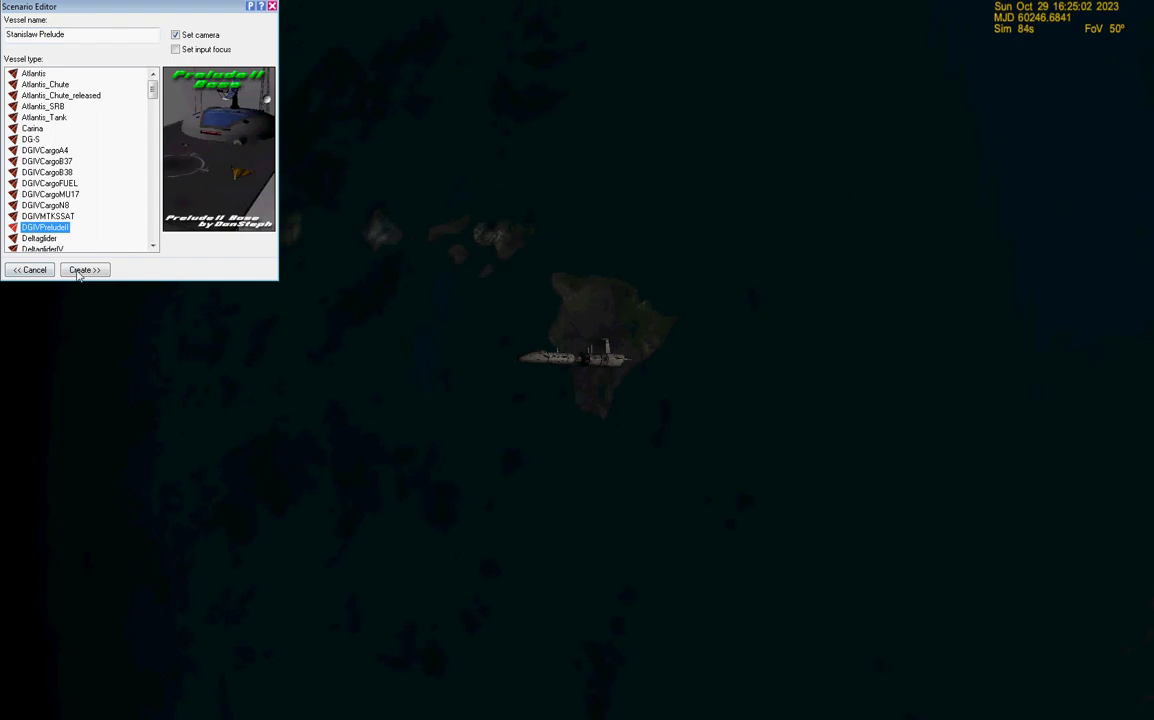
- Accelerate time to advance the simulation to about 17:49, and slow the time warp to 0.1x
{"action": "key", "text": "t"}
{"action": "key", "text": "t"}
{"action": "key", "text": "t"}
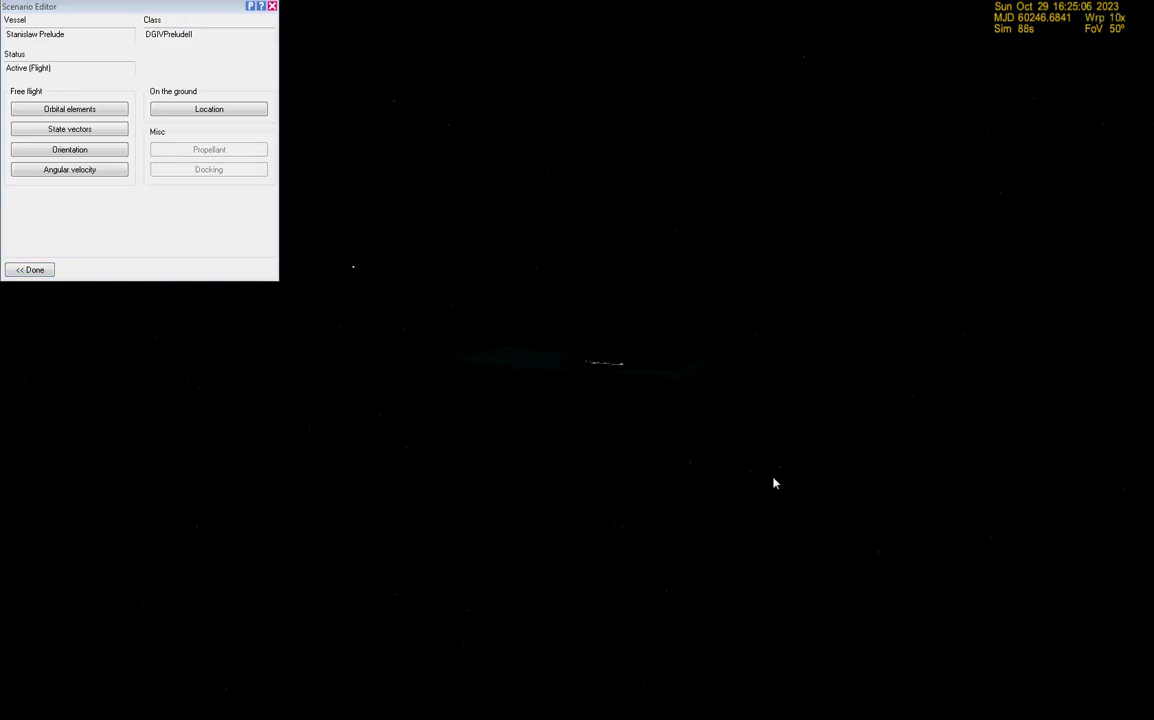
{"action": "key", "text": "t"}
{"action": "key", "text": "r"}
{"action": "key", "text": "r"}
{"action": "key", "text": "r"}
{"action": "key", "text": "r"}
{"action": "key", "text": "r"}
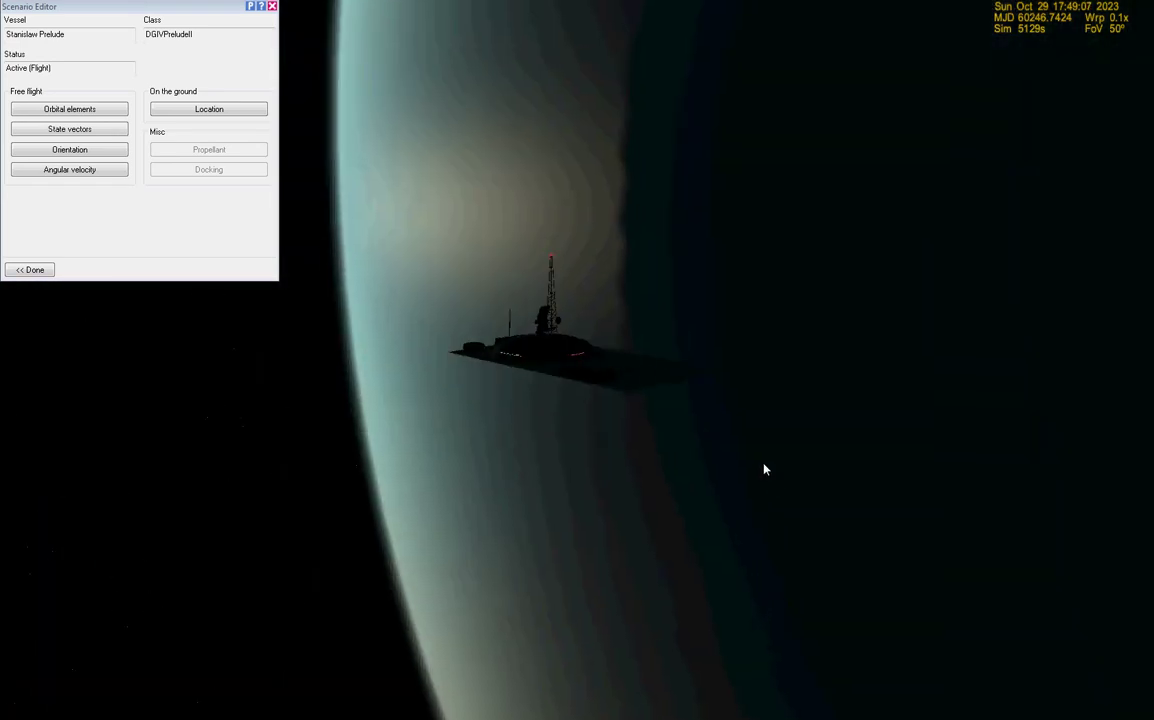
- Edit Stanislaw Prelude's ground location and place it at the Stanislaw surface base on Earth
{"action": "left_click", "coordinate": [30, 270]}
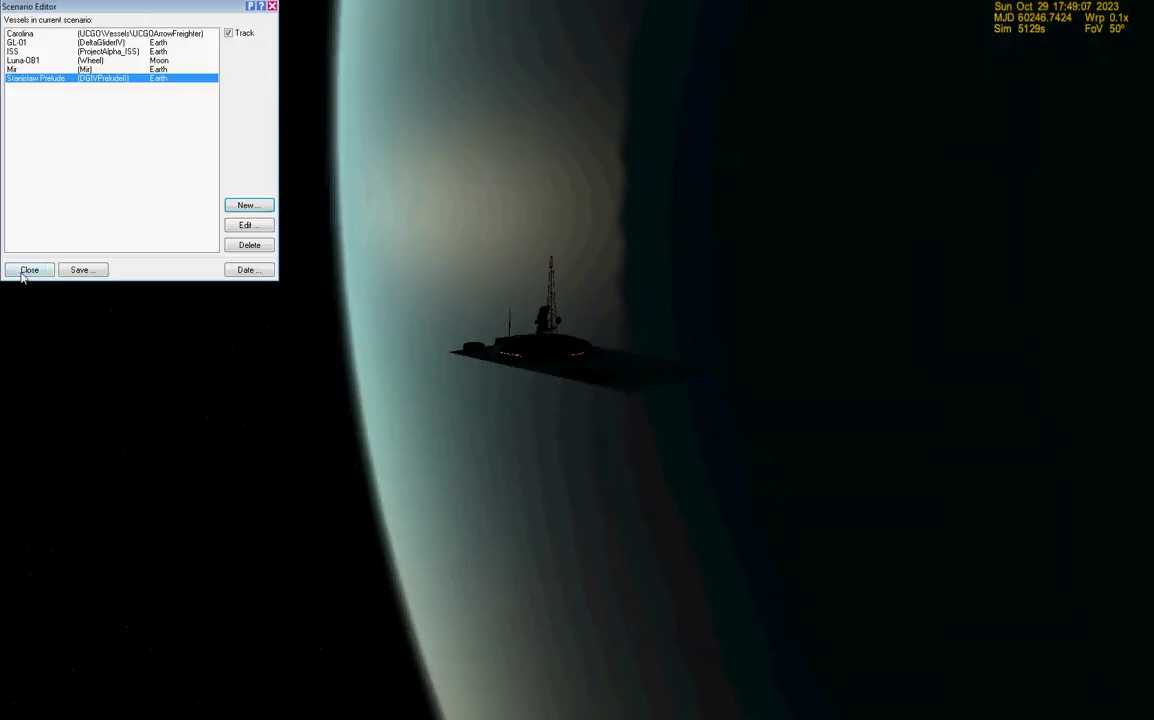
{"action": "left_click", "coordinate": [260, 227]}
{"action": "left_click", "coordinate": [245, 110]}
{"action": "left_click", "coordinate": [262, 85]}
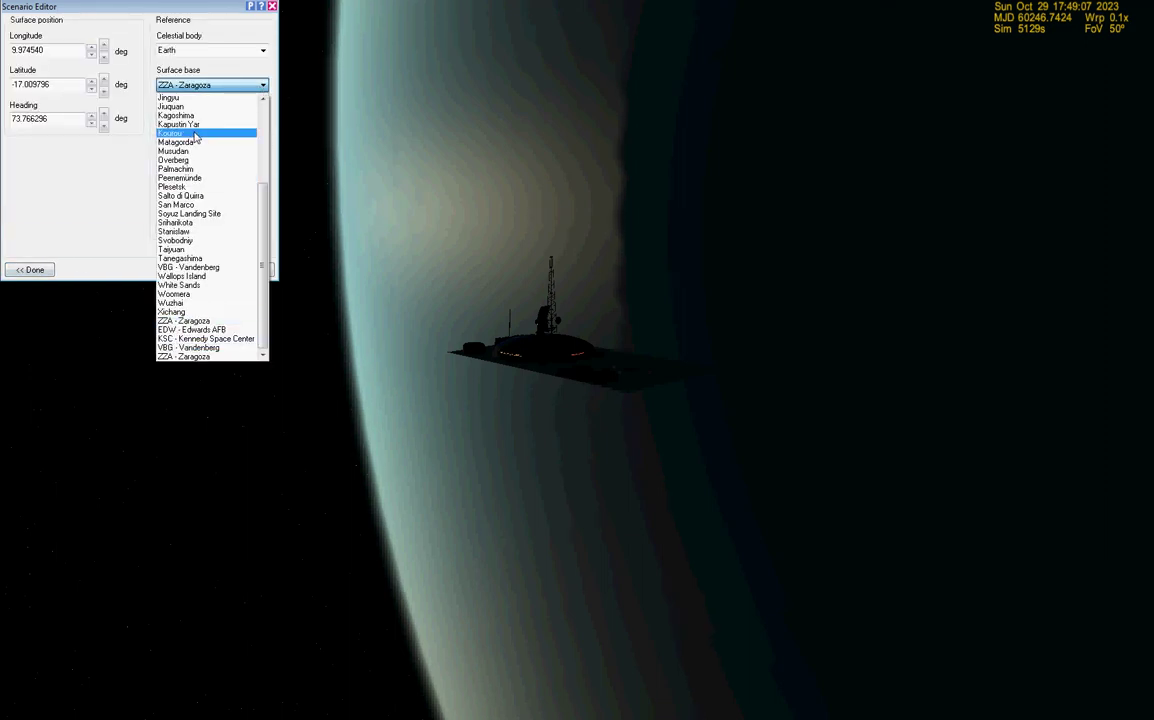
{"action": "left_click", "coordinate": [214, 232]}
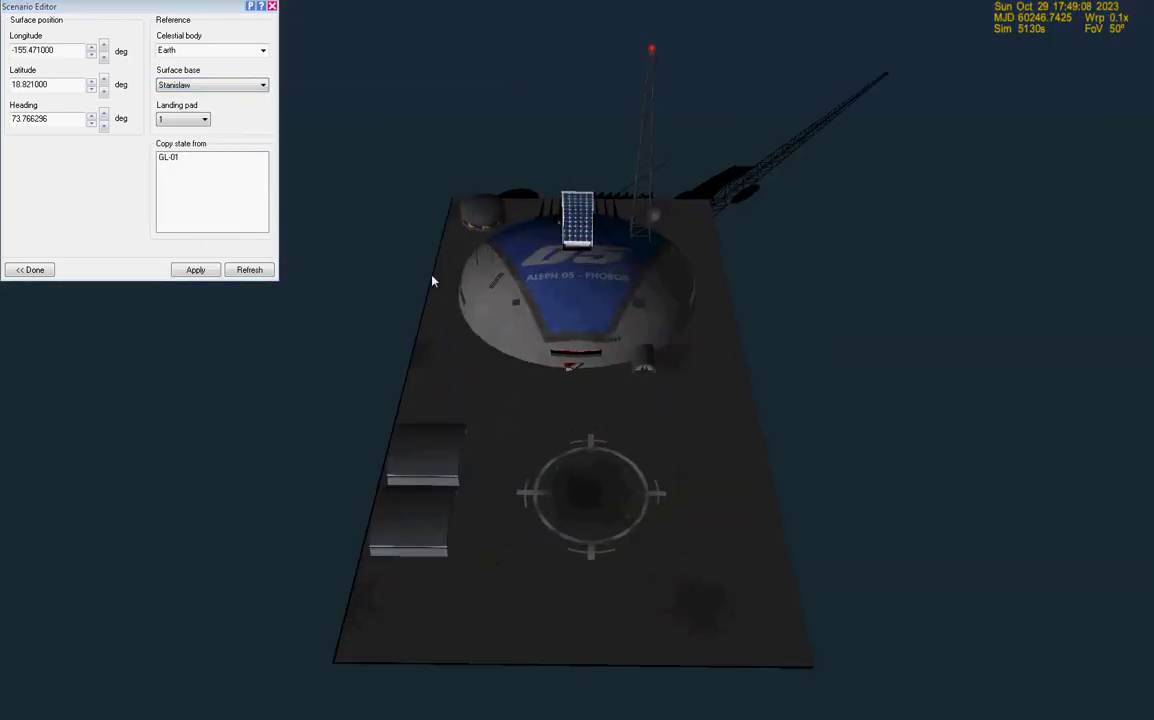
- Set Stanislaw Prelude's heading to 90 degrees and apply it
{"action": "double_click", "coordinate": [64, 122]}
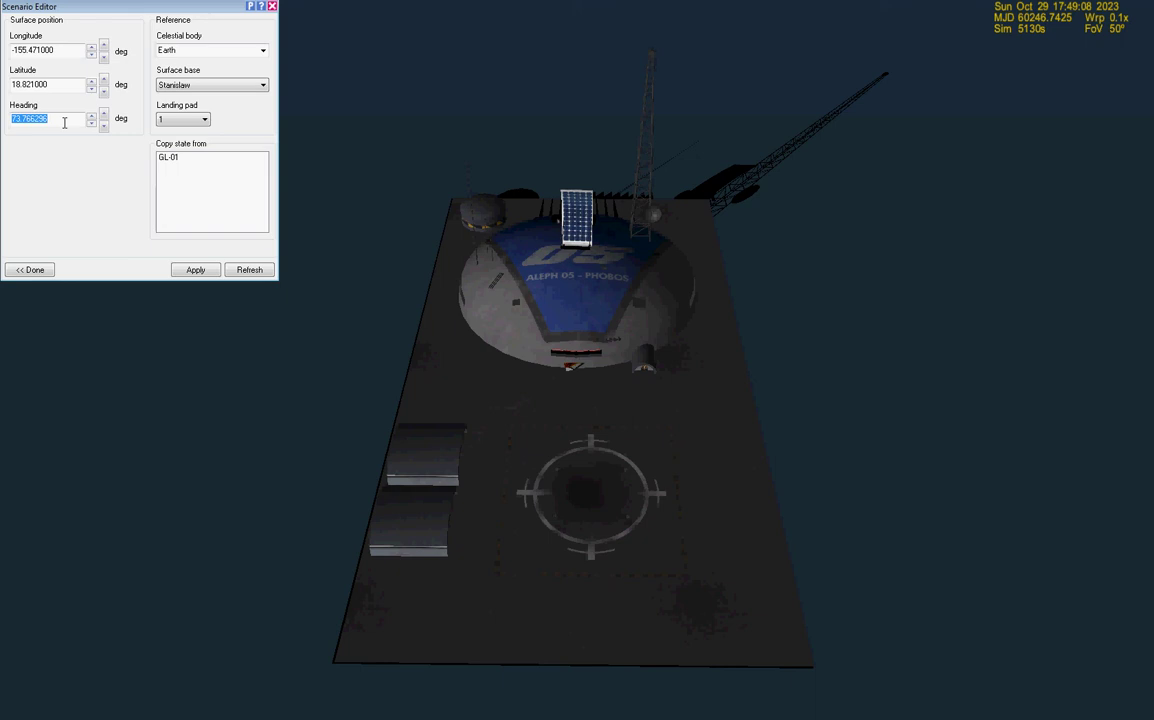
{"action": "type", "text": "90"}
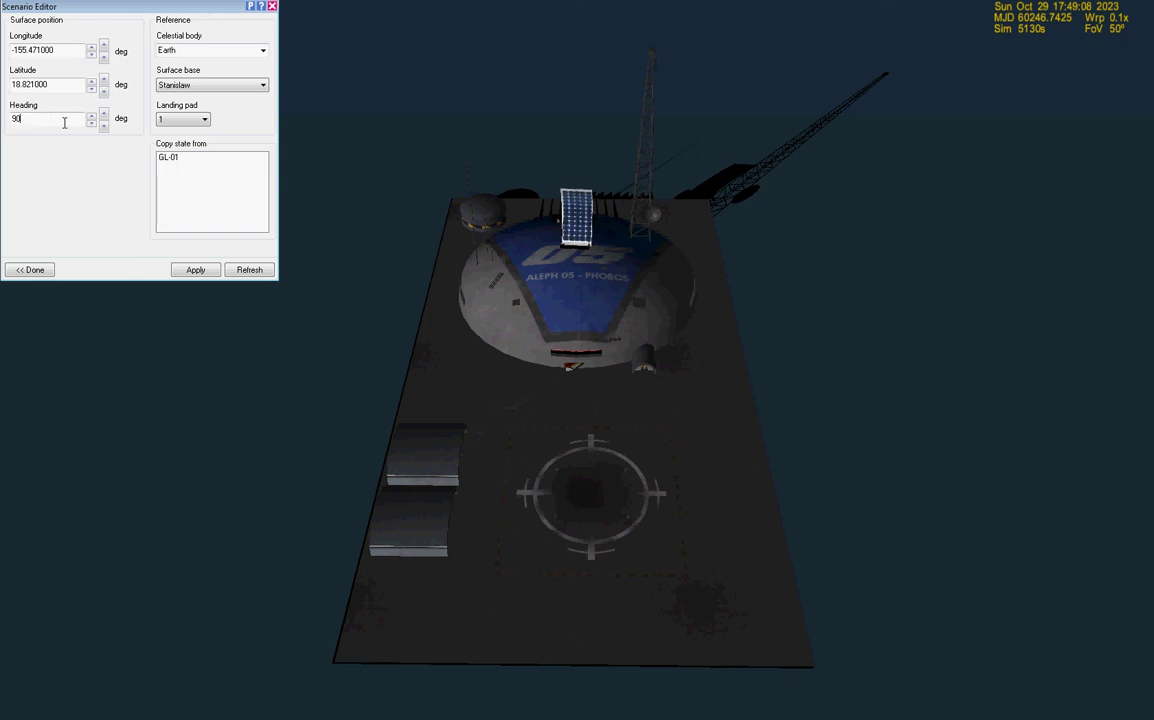
{"action": "left_click", "coordinate": [180, 276]}
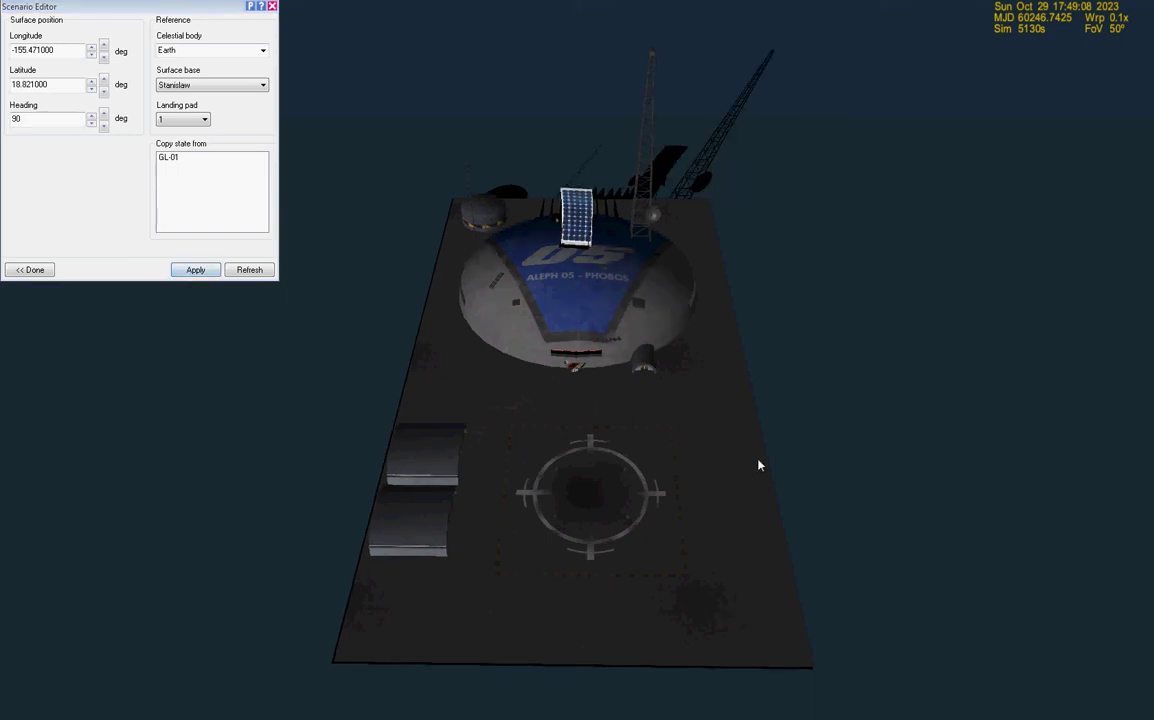
- Shift Stanislaw Prelude to longitude -155.471710 and latitude 18.820980 to bring its landing circle under the GL-01
{"action": "left_click", "coordinate": [91, 89]}
{"action": "left_click", "coordinate": [92, 56]}
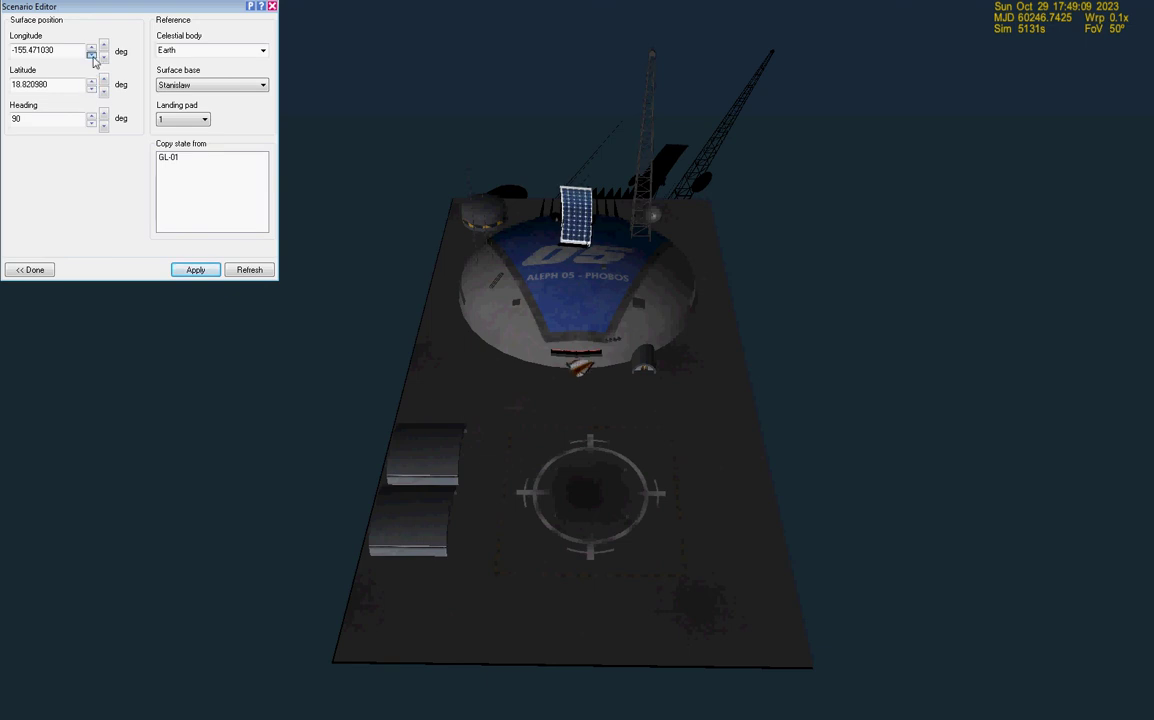
{"action": "left_click", "coordinate": [92, 56]}
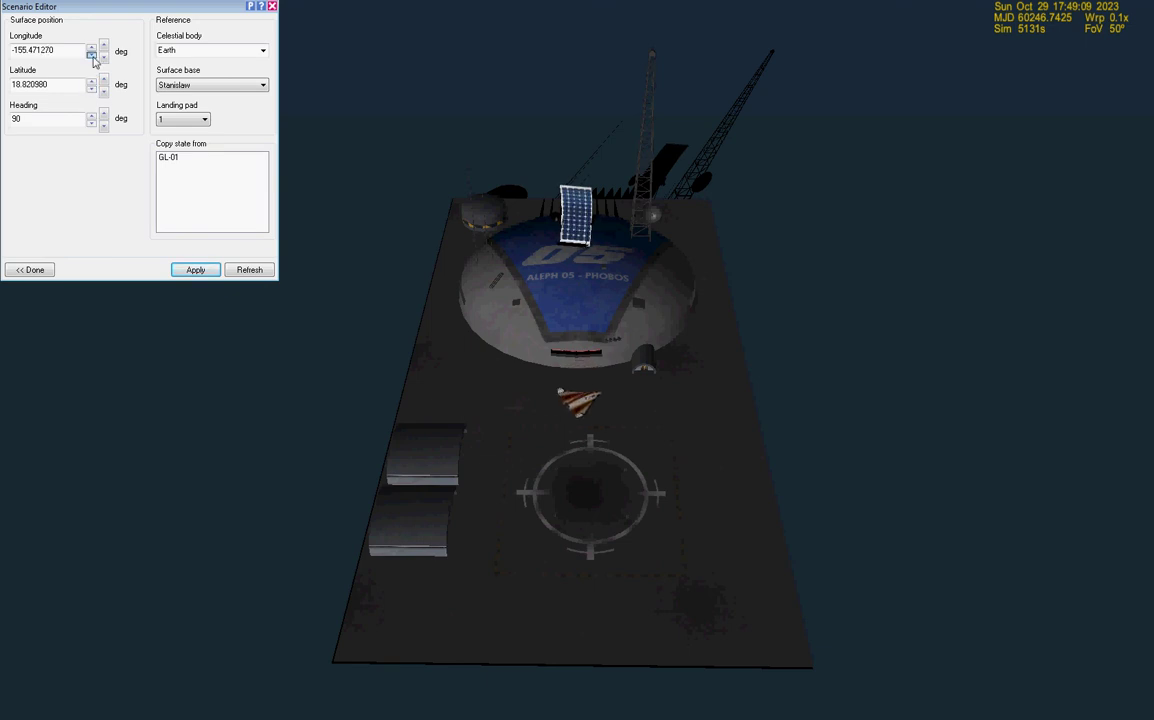
{"action": "left_click", "coordinate": [92, 56]}
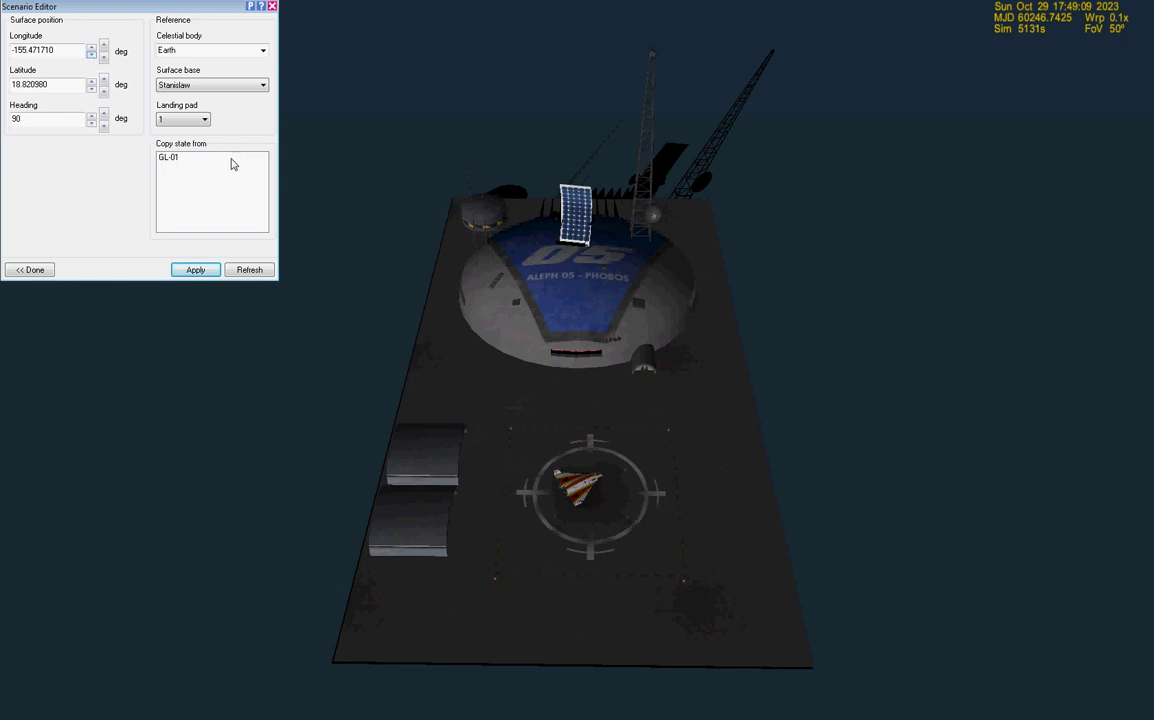
{"action": "right_click", "coordinate": [662, 541]}
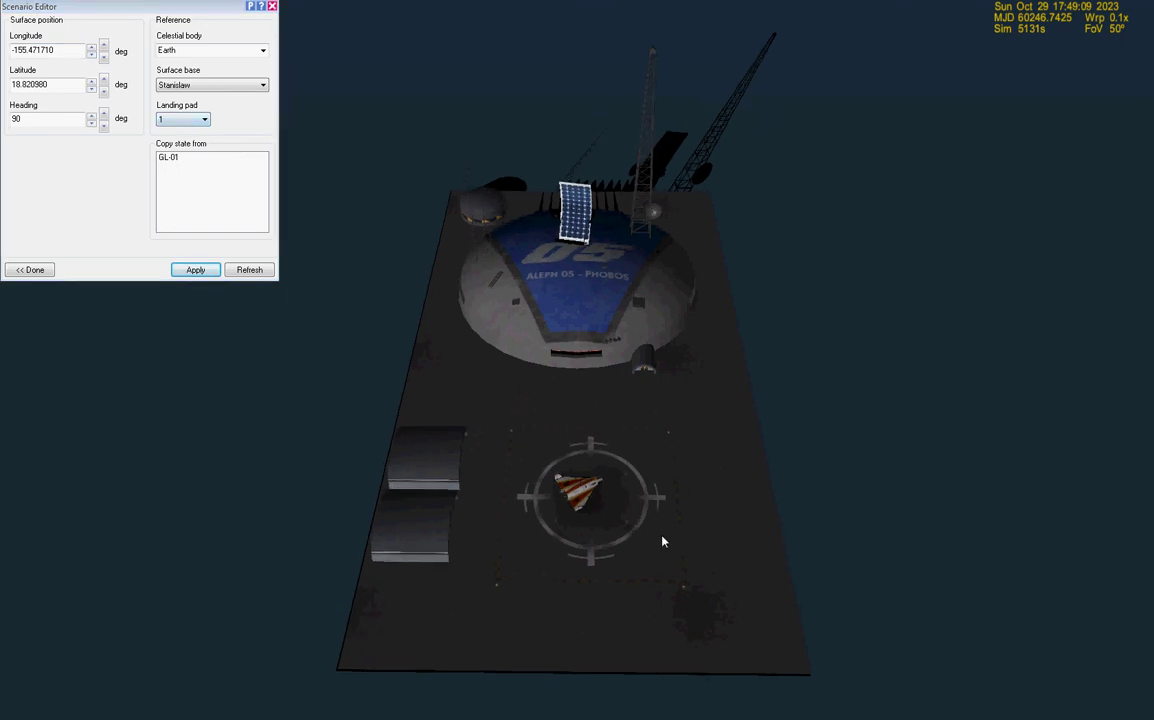
- Fine-tune Stanislaw Prelude's position to longitude -155.471730 and latitude 18.820960 to center the GL-01 on the landing circle
{"action": "left_click", "coordinate": [92, 56]}
{"action": "left_click", "coordinate": [92, 56]}
{"action": "left_click", "coordinate": [91, 82]}
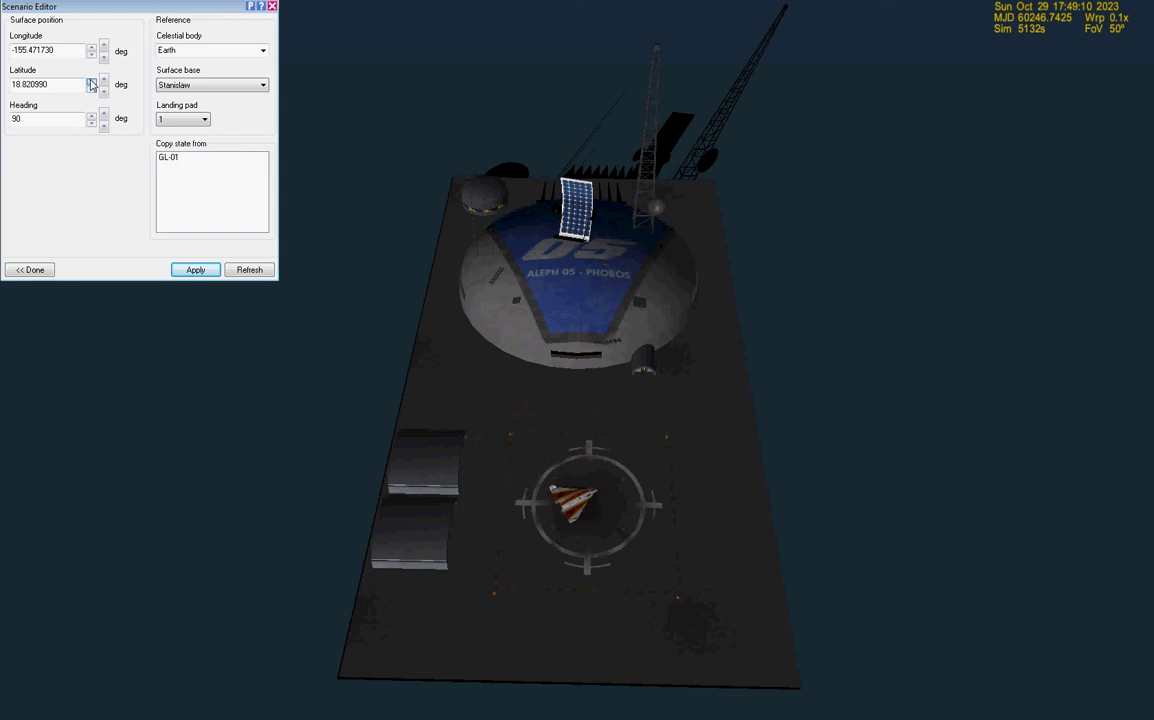
{"action": "left_click", "coordinate": [91, 82]}
{"action": "left_click", "coordinate": [91, 88]}
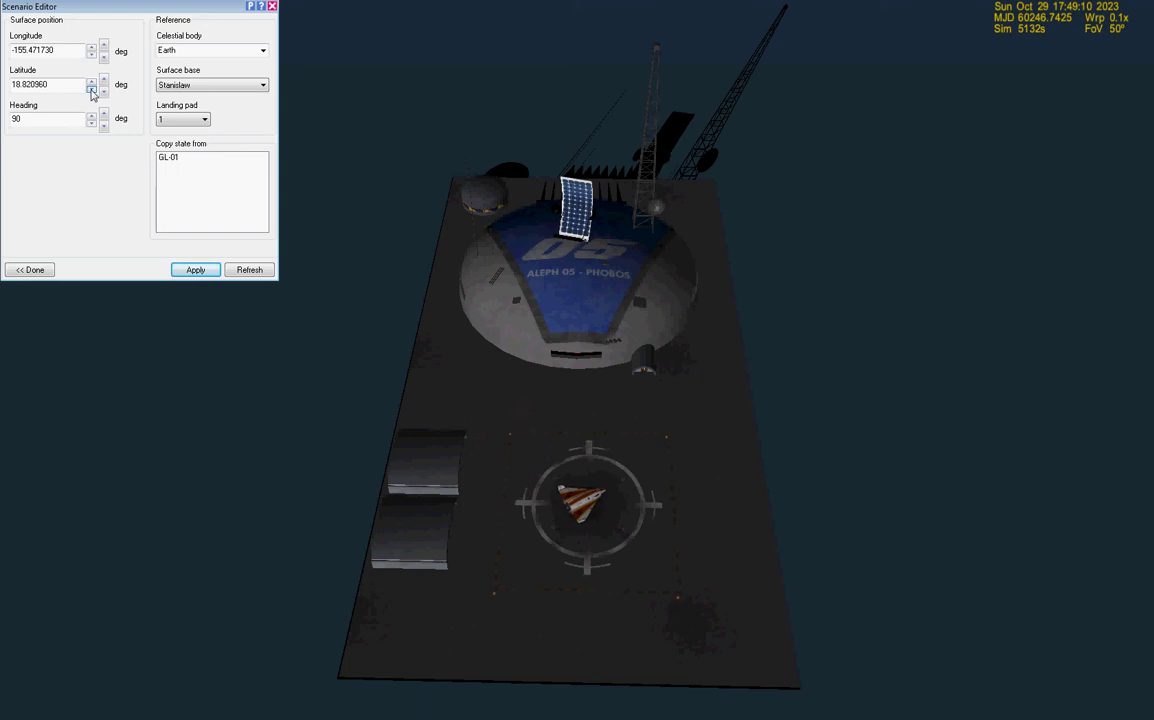
- Save the scenario as Stanislaw with the description "Floating prelude base near Hawai'i" and exit the simulation
{"action": "left_click_drag", "start_coordinate": [686, 562], "coordinate": [663, 587]}
{"action": "scroll", "coordinate": [663, 587], "scroll_direction": "up", "scroll_amount": 3}
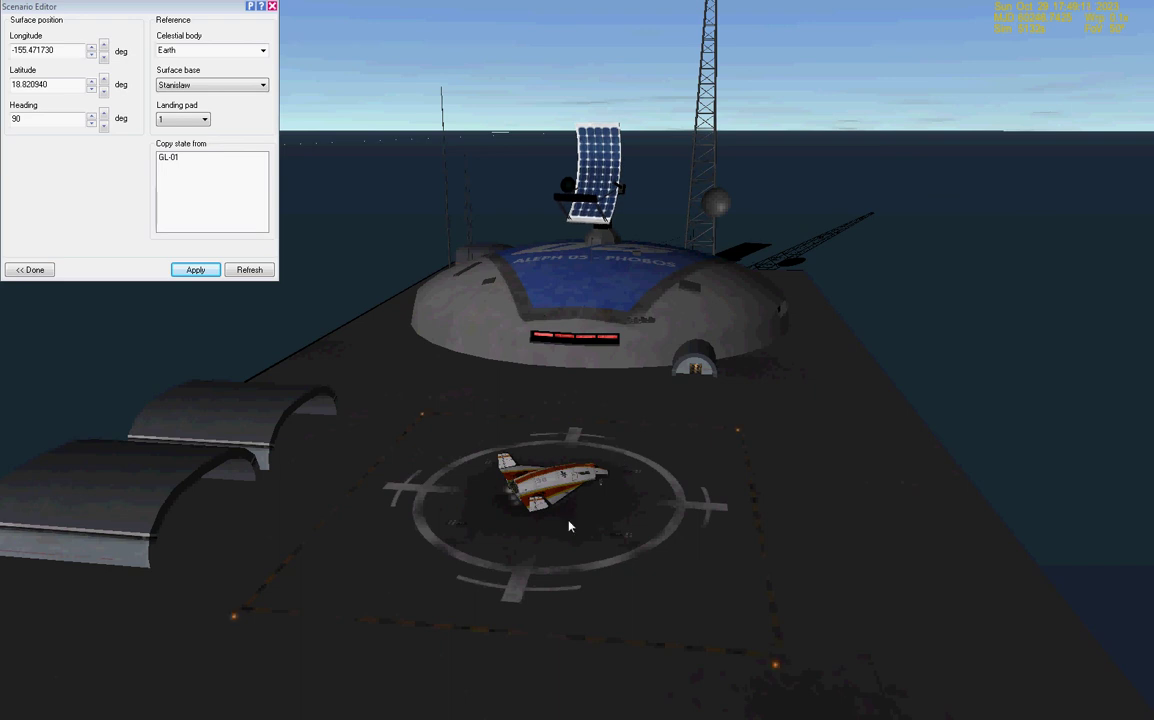
{"action": "left_click_drag", "start_coordinate": [567, 481], "coordinate": [611, 549]}
{"action": "scroll", "coordinate": [611, 549], "scroll_direction": "down", "scroll_amount": 5}
{"action": "key", "text": "ctrl+Down"}
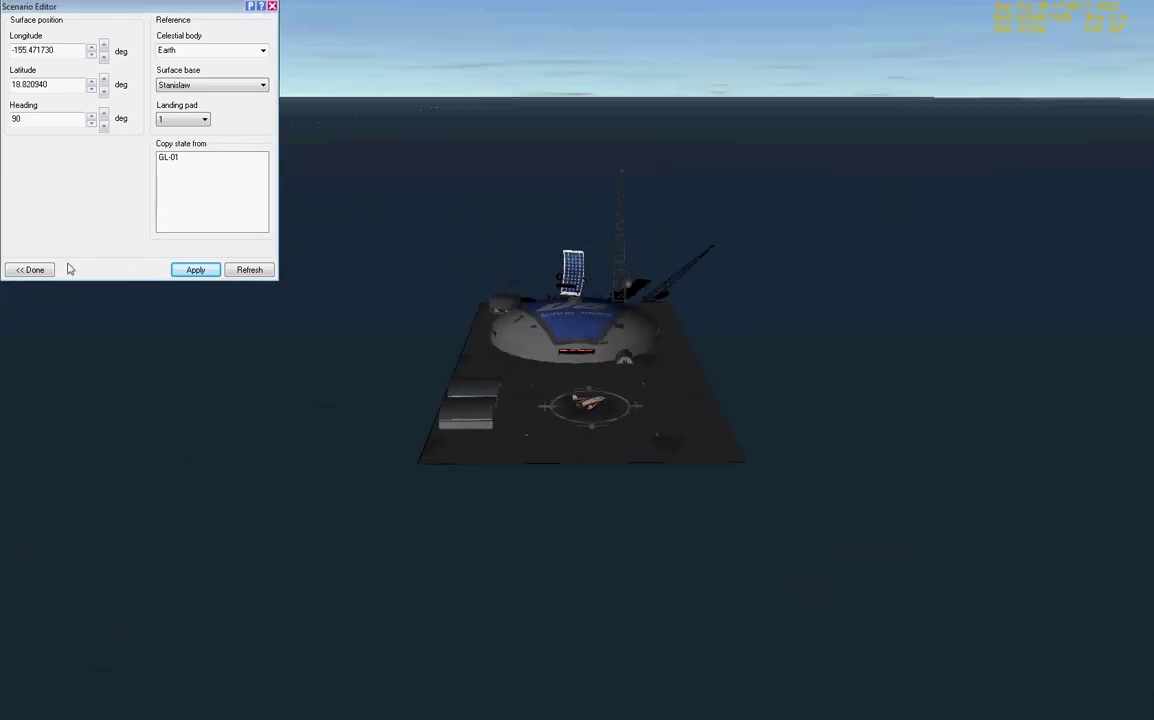
{"action": "left_click", "coordinate": [31, 270]}
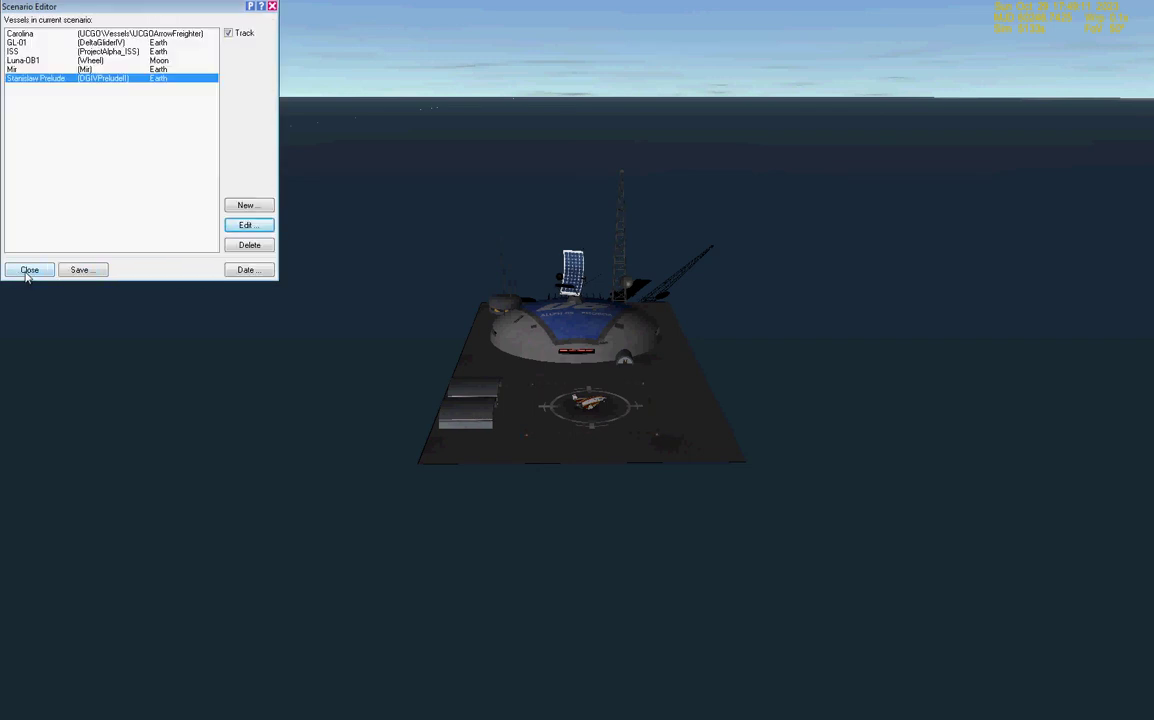
{"action": "left_click", "coordinate": [82, 270]}
{"action": "left_click", "coordinate": [82, 37]}
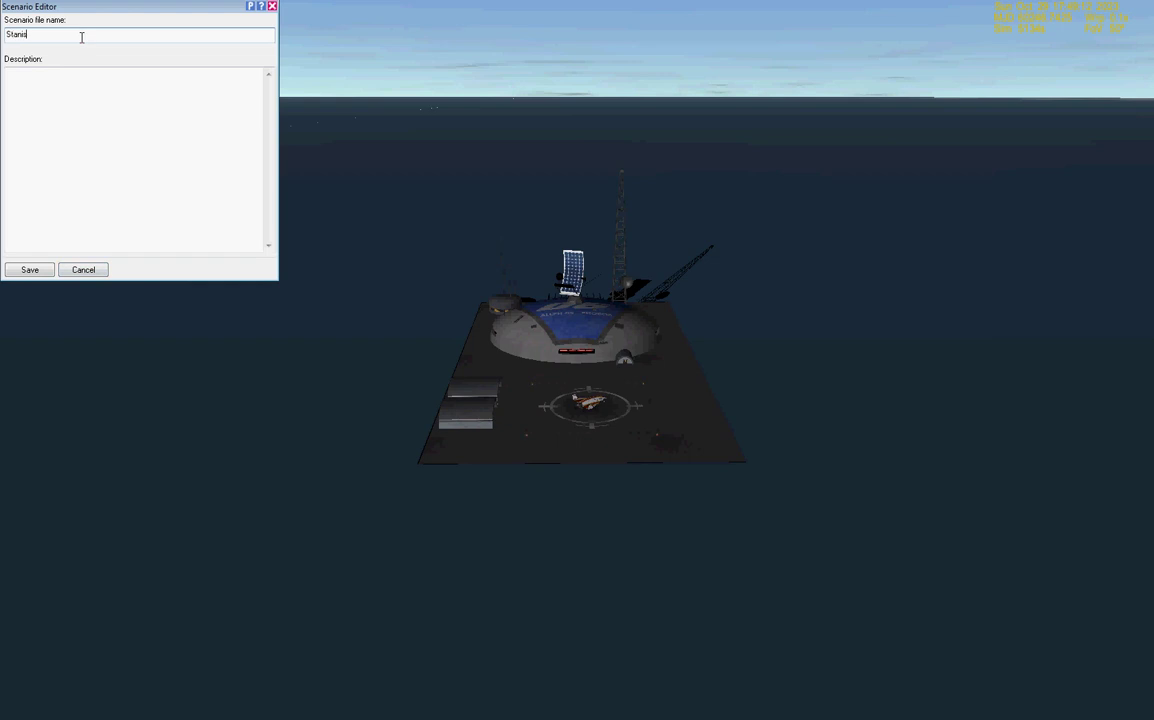
{"action": "left_click", "coordinate": [106, 162]}
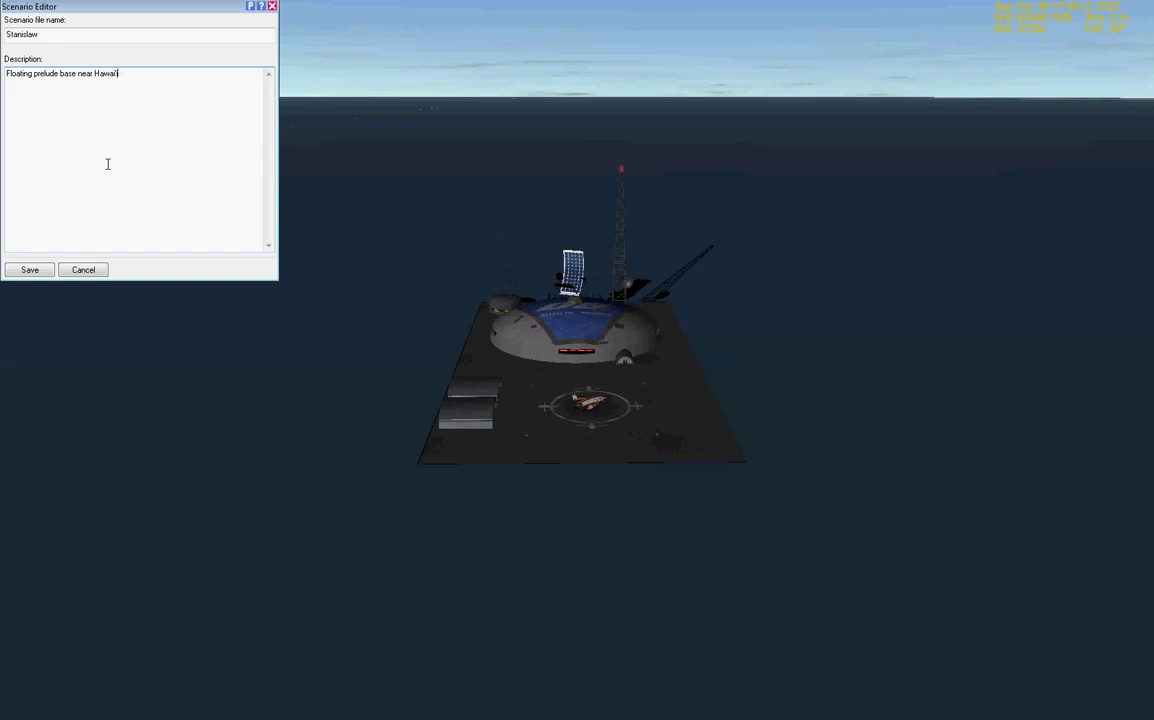
{"action": "left_click", "coordinate": [50, 271]}
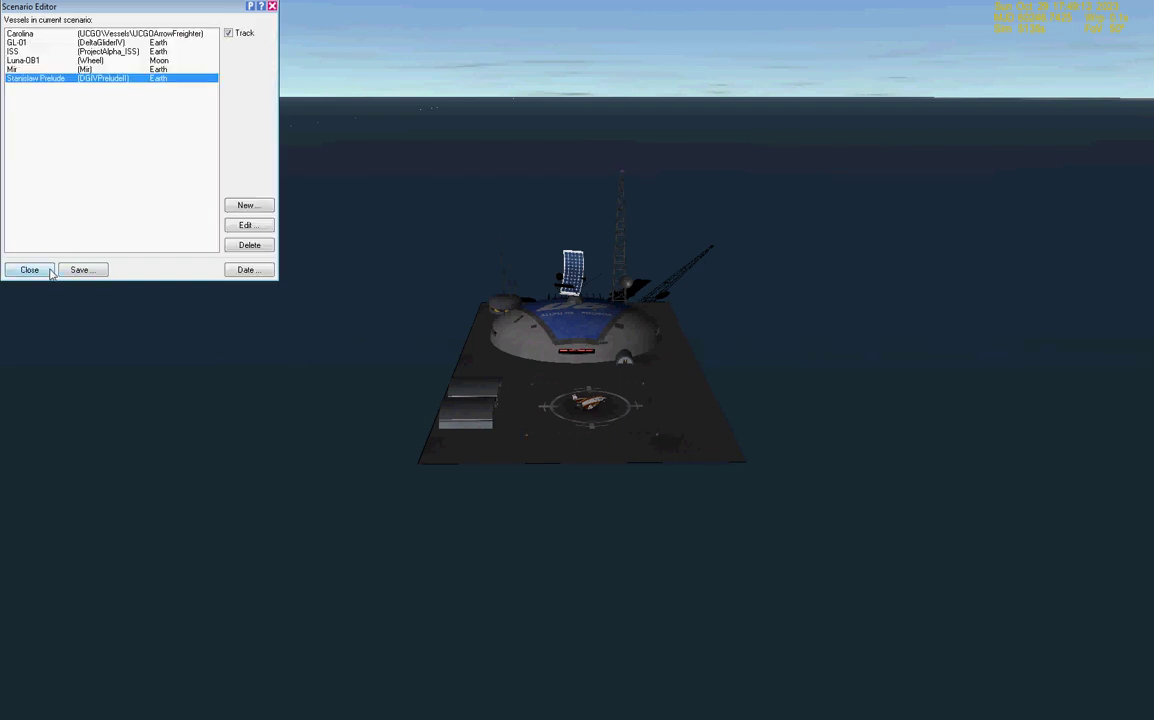
{"action": "left_click", "coordinate": [47, 271]}
{"action": "left_click", "coordinate": [32, 208]}
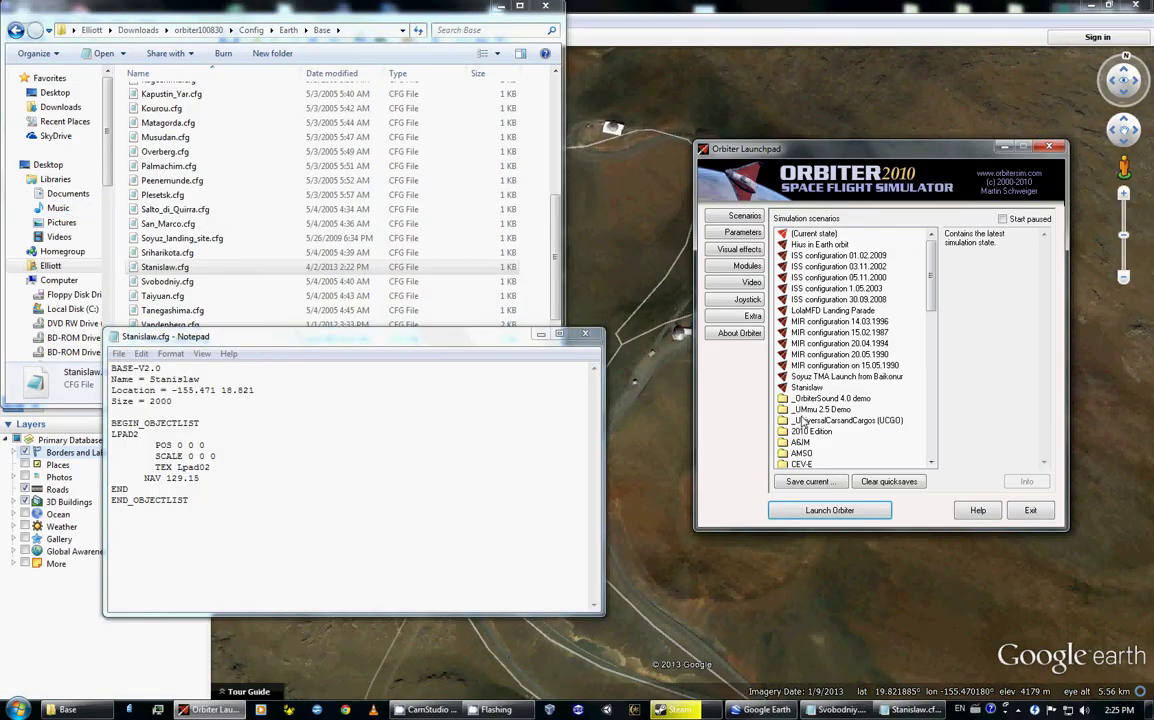
- Open Canaveral.cfg from the Base folder and look through its full contents
{"action": "left_click", "coordinate": [280, 238]}
{"action": "scroll", "coordinate": [272, 240], "scroll_direction": "up", "scroll_amount": 6}
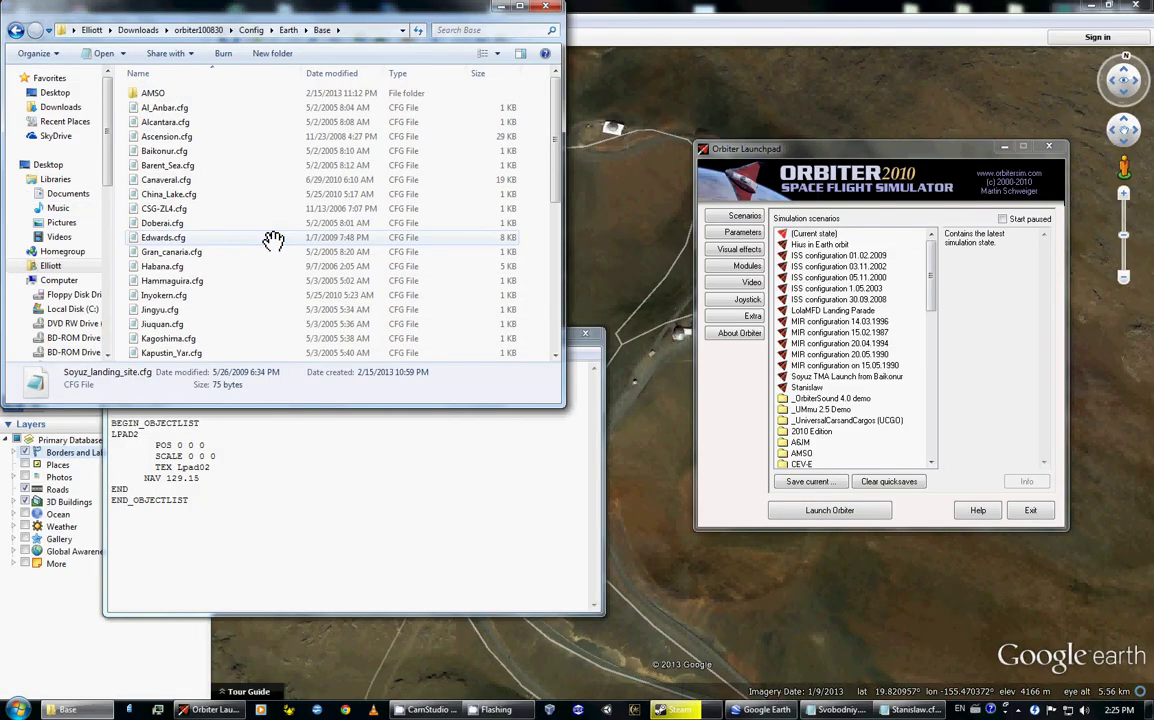
{"action": "double_click", "coordinate": [244, 183]}
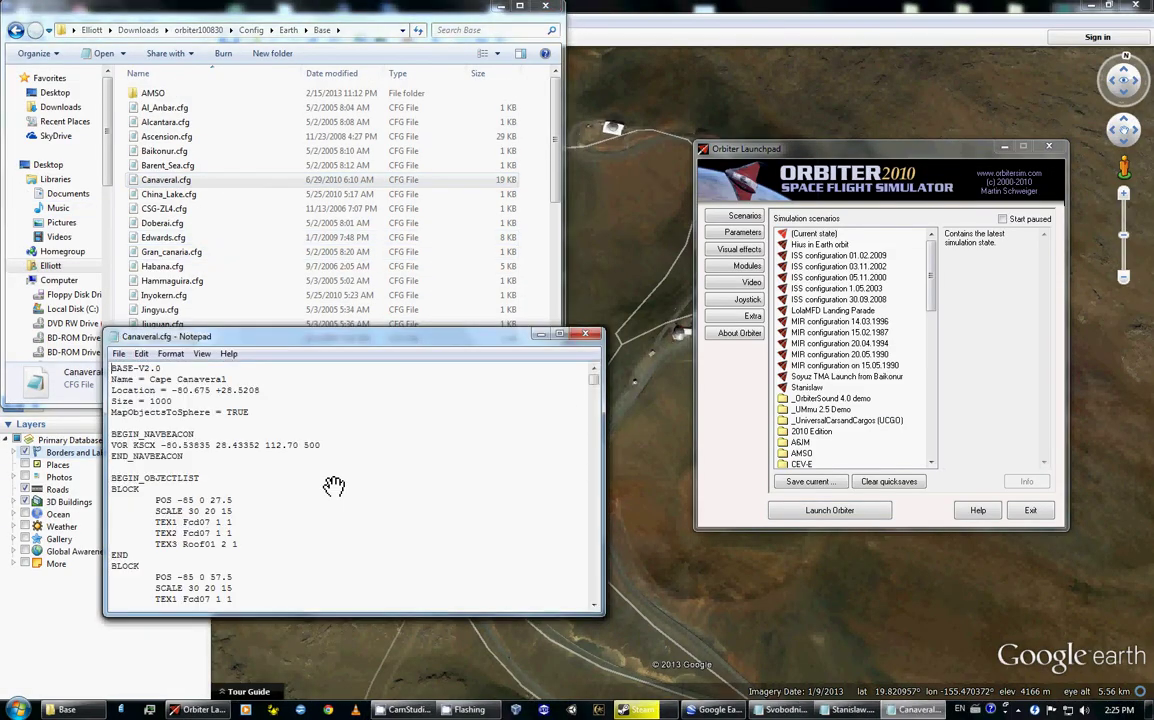
{"action": "key", "text": "ctrl+a"}
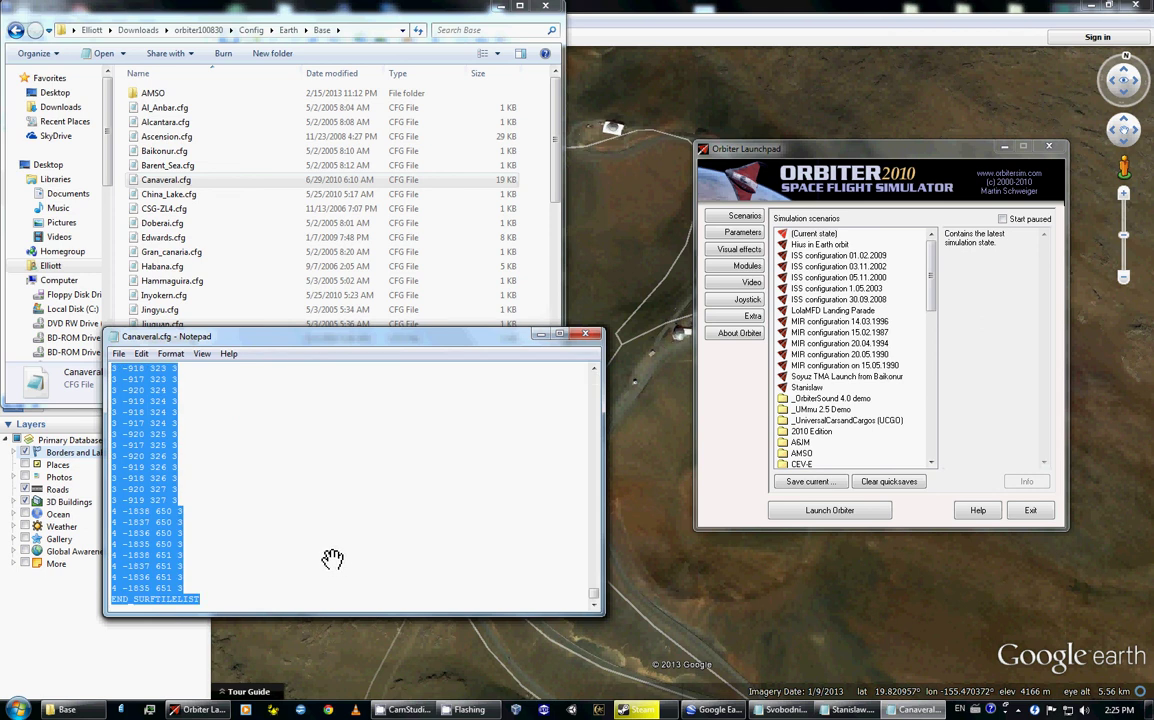
{"action": "scroll", "coordinate": [301, 531], "scroll_direction": "up", "scroll_amount": 10}
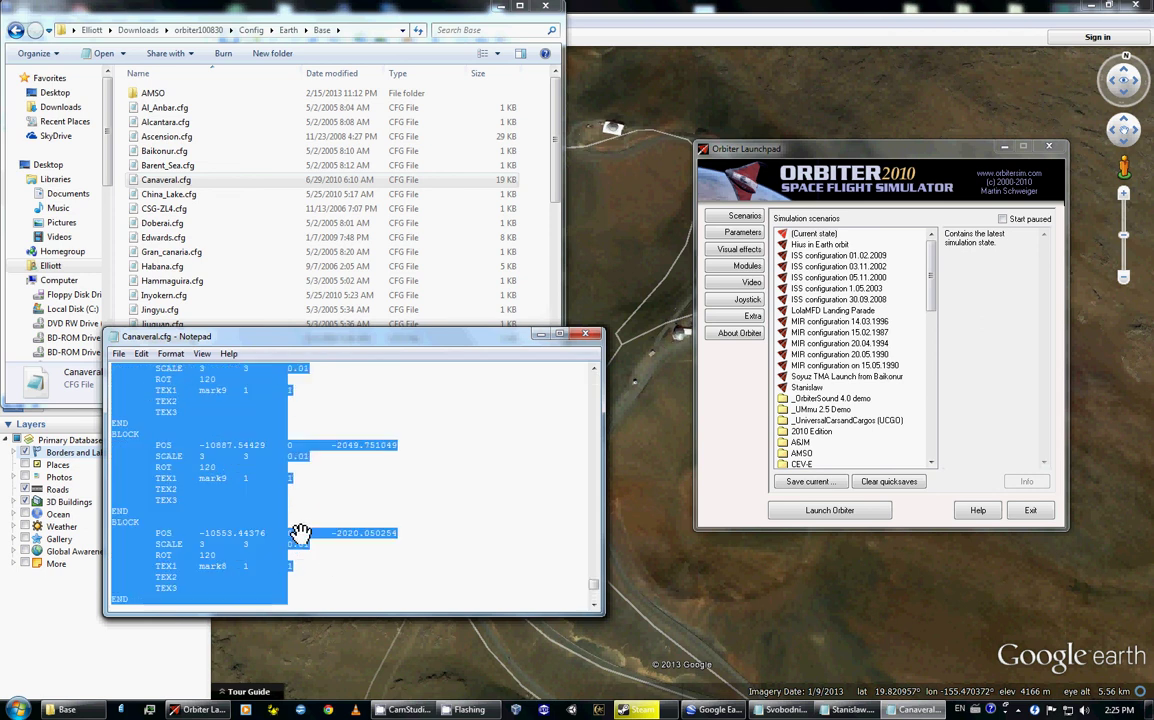
- Open Habana.cfg from the Base folder and copy its full contents
{"action": "left_click", "coordinate": [248, 238]}
{"action": "double_click", "coordinate": [190, 266]}
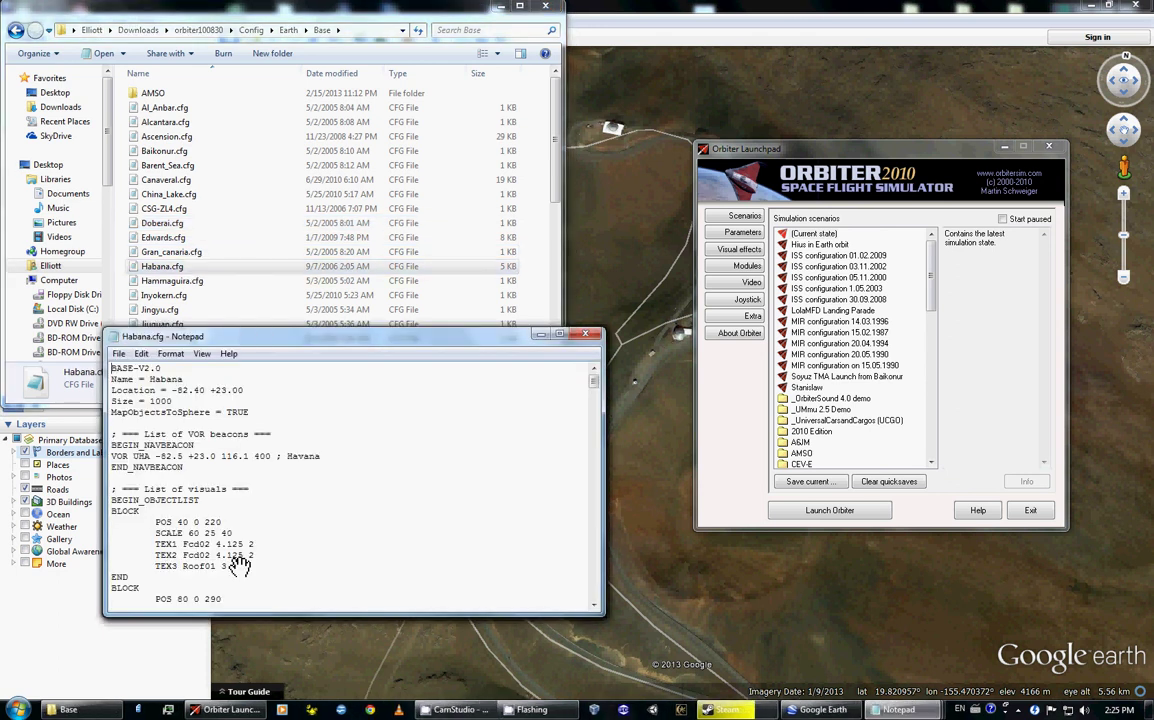
{"action": "key", "text": "ctrl+a"}
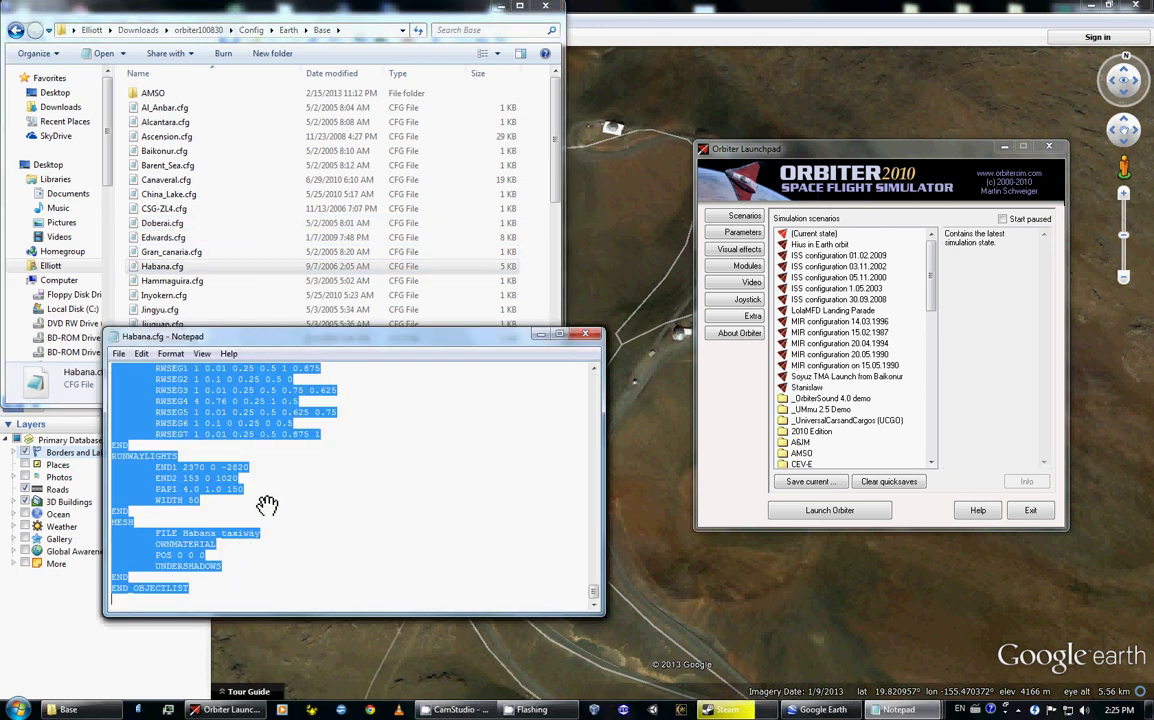
{"action": "left_click", "coordinate": [229, 297]}
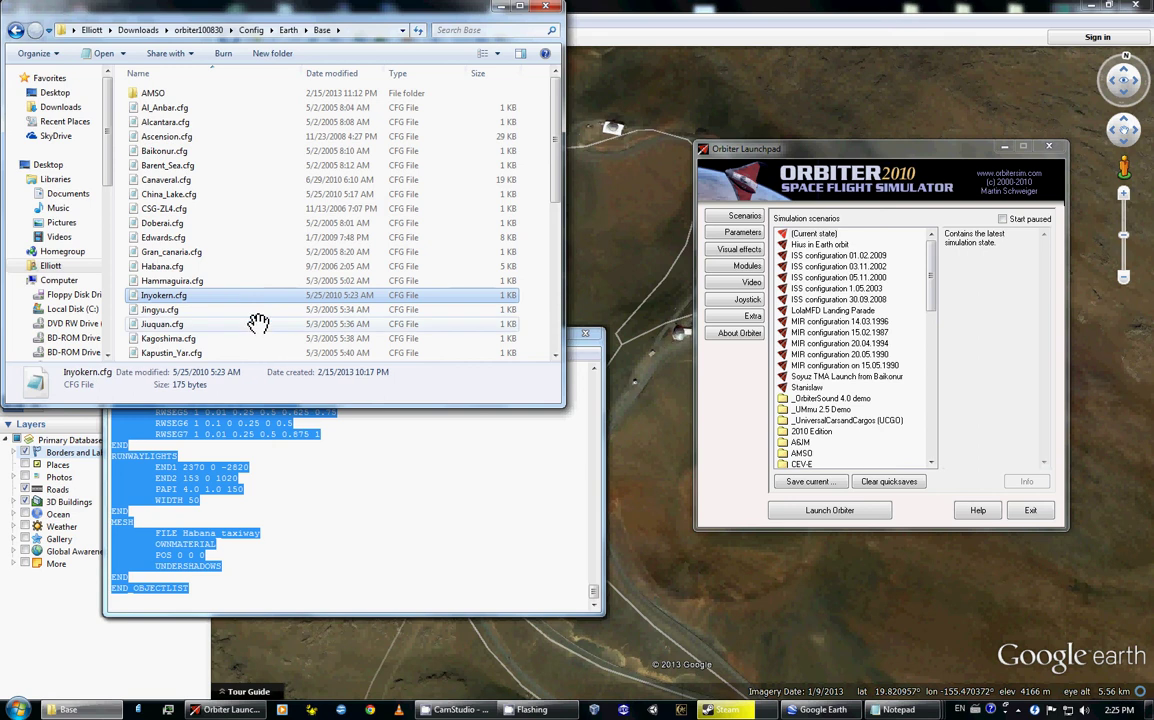
- Replace the entire contents of Stanislaw.cfg with the copied Habana base definition
{"action": "scroll", "coordinate": [258, 322], "scroll_direction": "down", "scroll_amount": 4}
{"action": "mouse_move", "coordinate": [898, 709]}
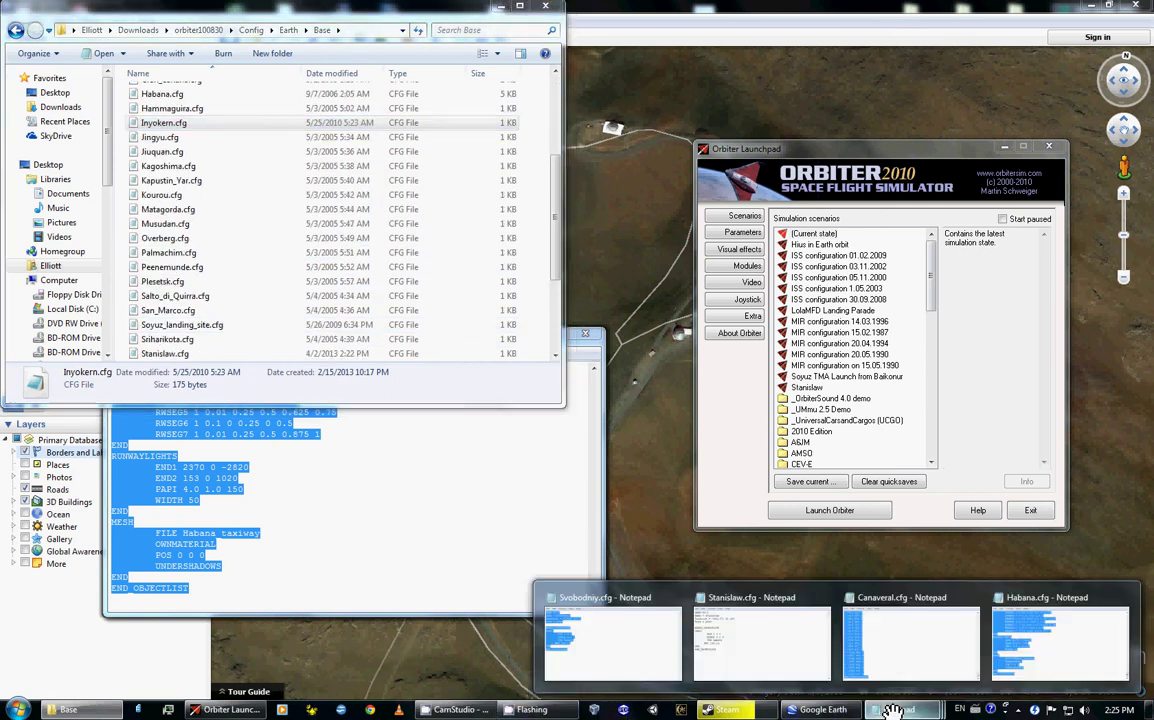
{"action": "left_click", "coordinate": [760, 640]}
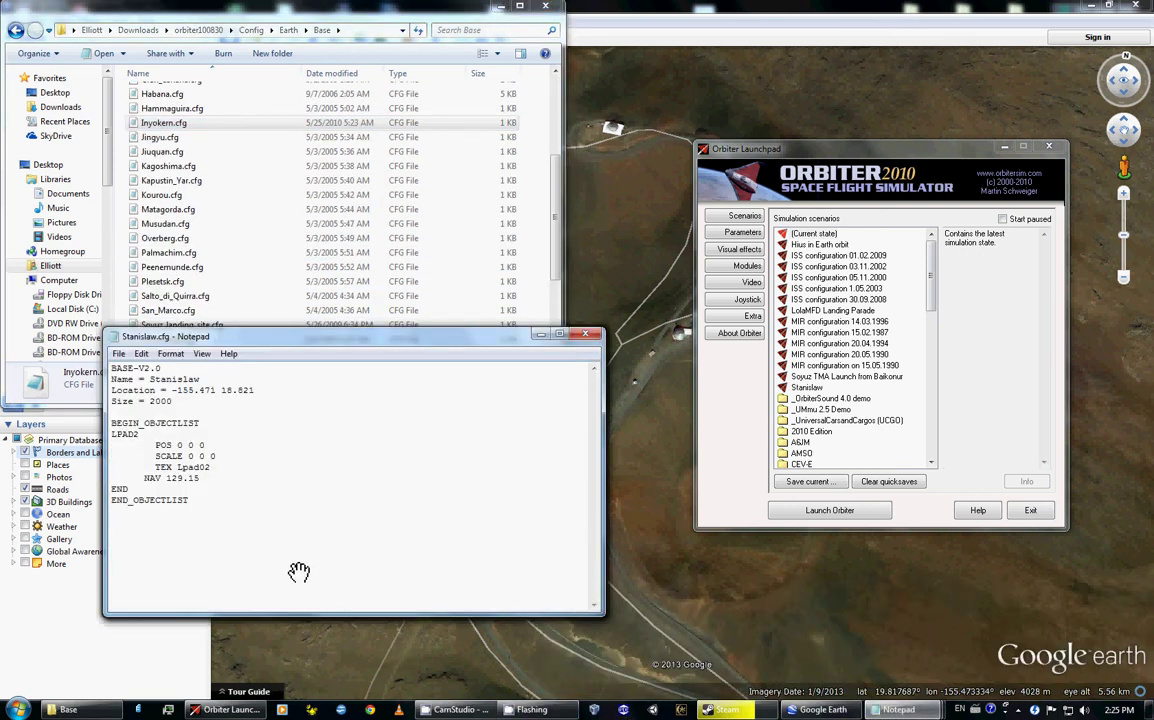
{"action": "key", "text": "ctrl+a"}
{"action": "key", "text": "ctrl+v"}
{"action": "scroll", "coordinate": [300, 555], "scroll_direction": "up", "scroll_amount": 10}
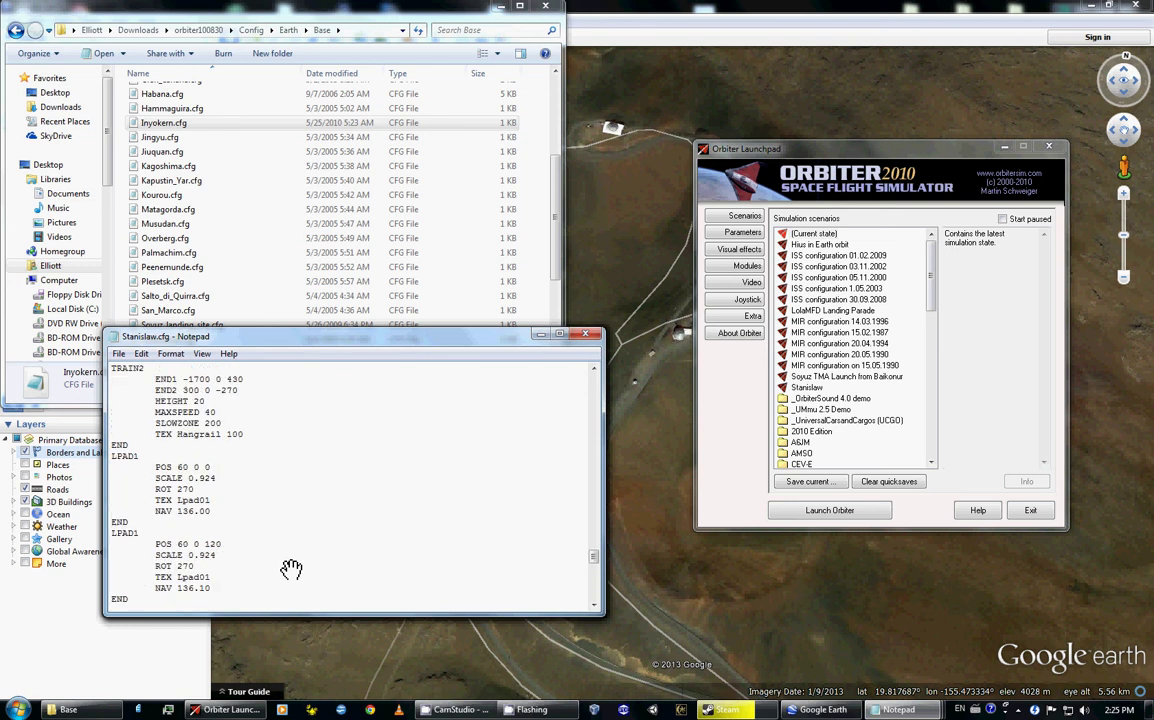
- In Stanislaw.cfg, set the base location to -109.34 -27.1 and the base name to Stansilaw
{"action": "left_click_drag", "start_coordinate": [593, 548], "coordinate": [590, 368]}
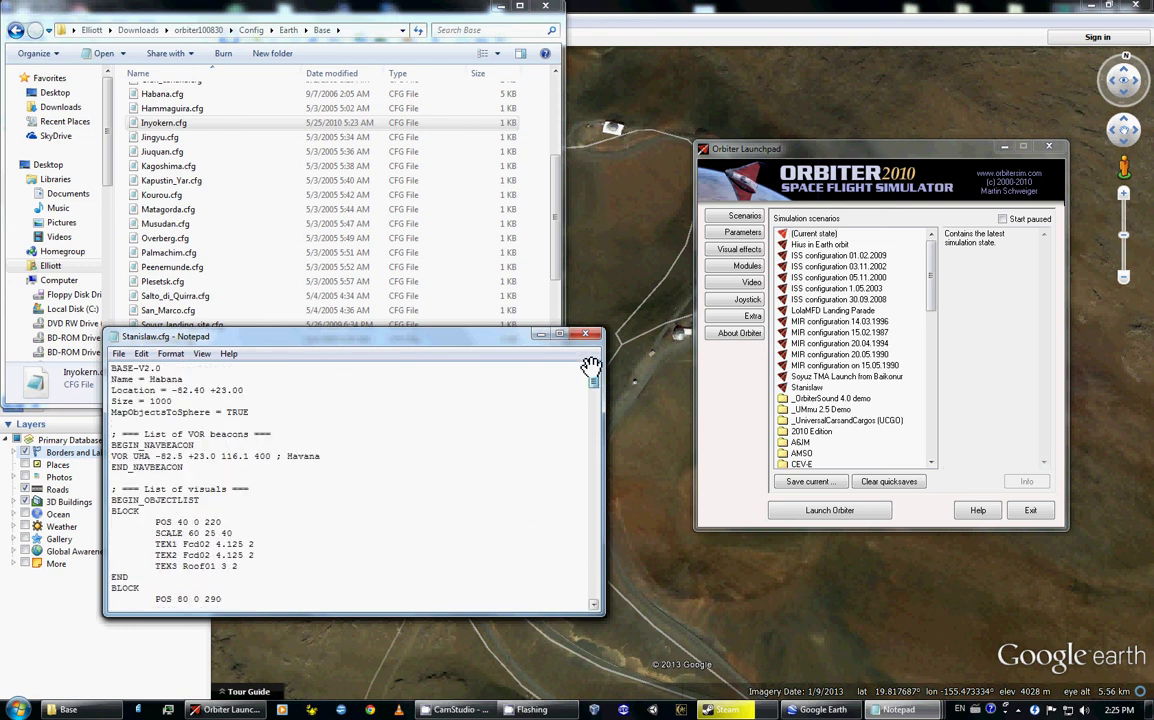
{"action": "left_click_drag", "start_coordinate": [243, 390], "coordinate": [172, 390]}
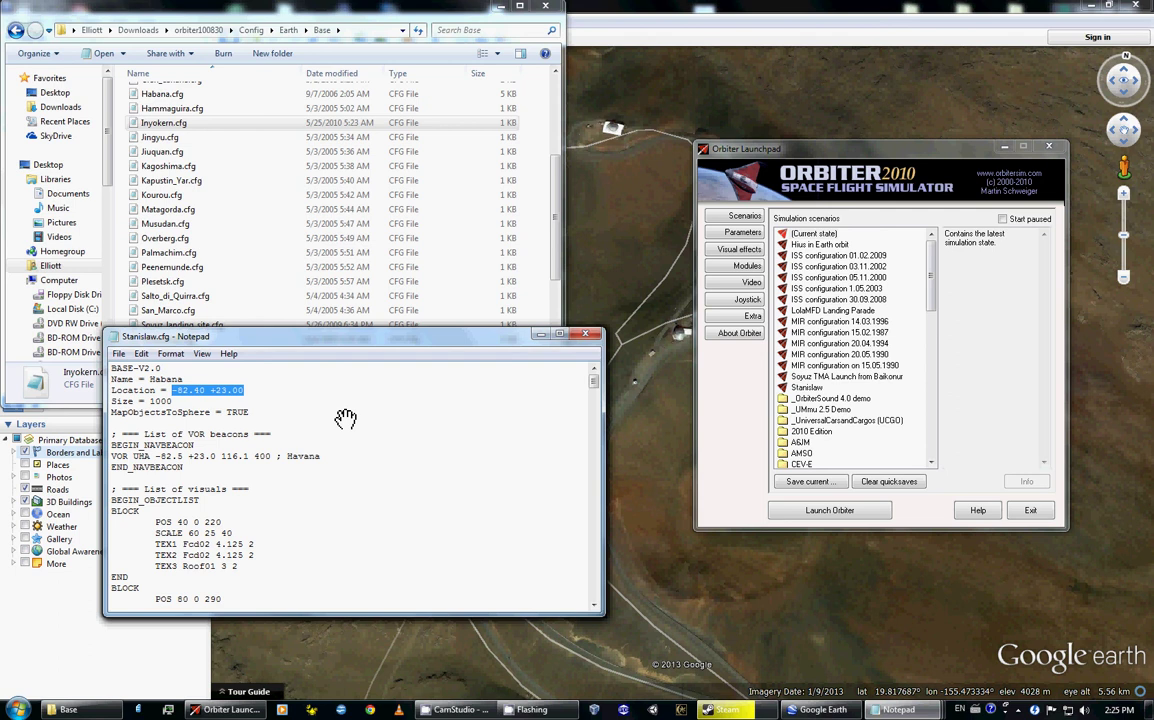
{"action": "type", "text": "-27"}
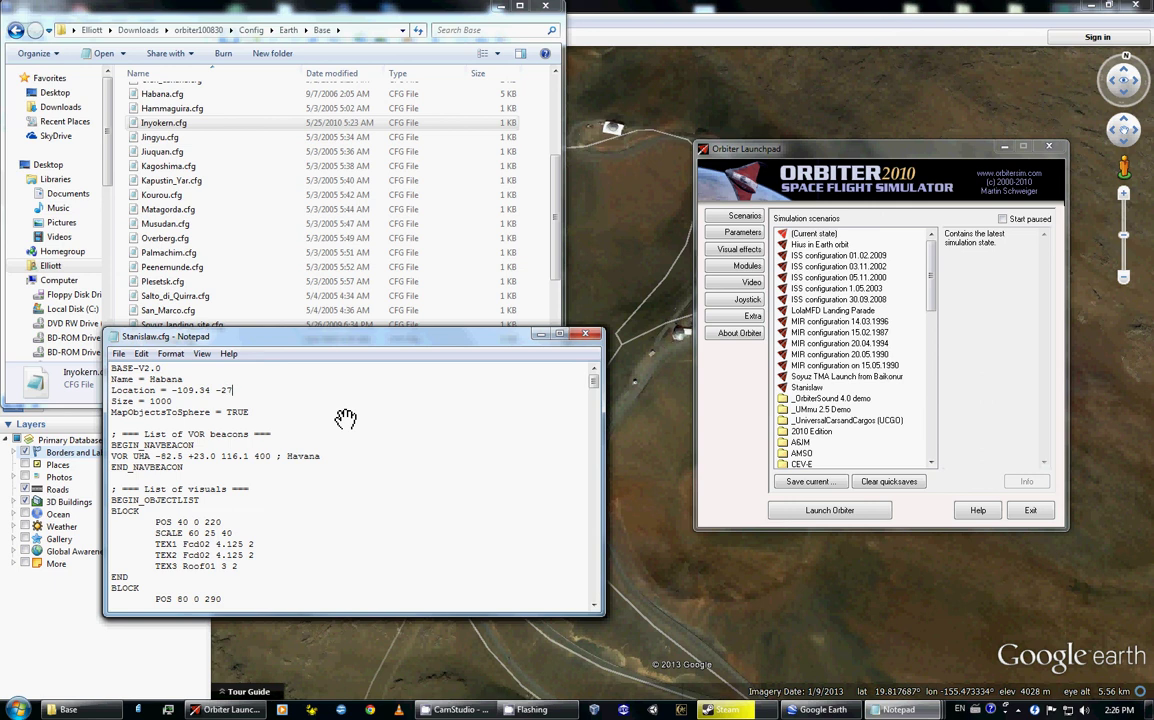
{"action": "type", "text": "109.34 -27.1"}
{"action": "left_click_drag", "start_coordinate": [184, 380], "coordinate": [152, 381]}
{"action": "key", "text": "BackSpace"}
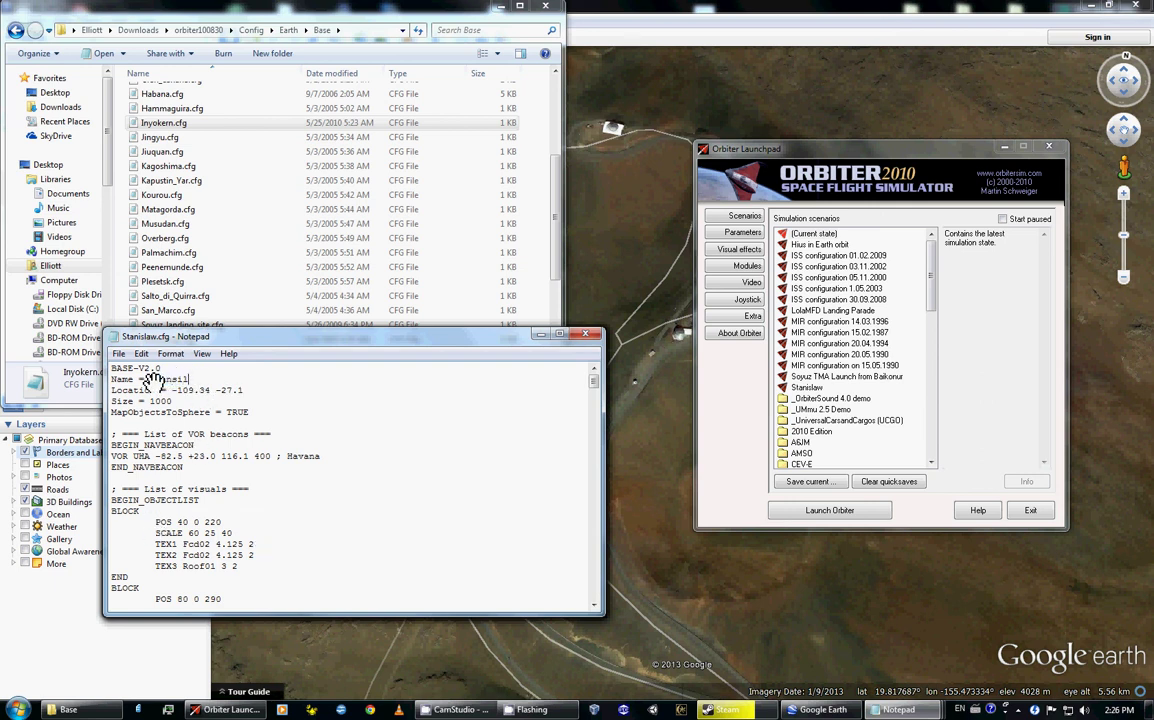
- Change the comment on the VOR beacon line in Stanislaw.cfg to Rapa Nui
{"action": "left_click", "coordinate": [314, 416]}
{"action": "left_click_drag", "start_coordinate": [330, 458], "coordinate": [293, 457]}
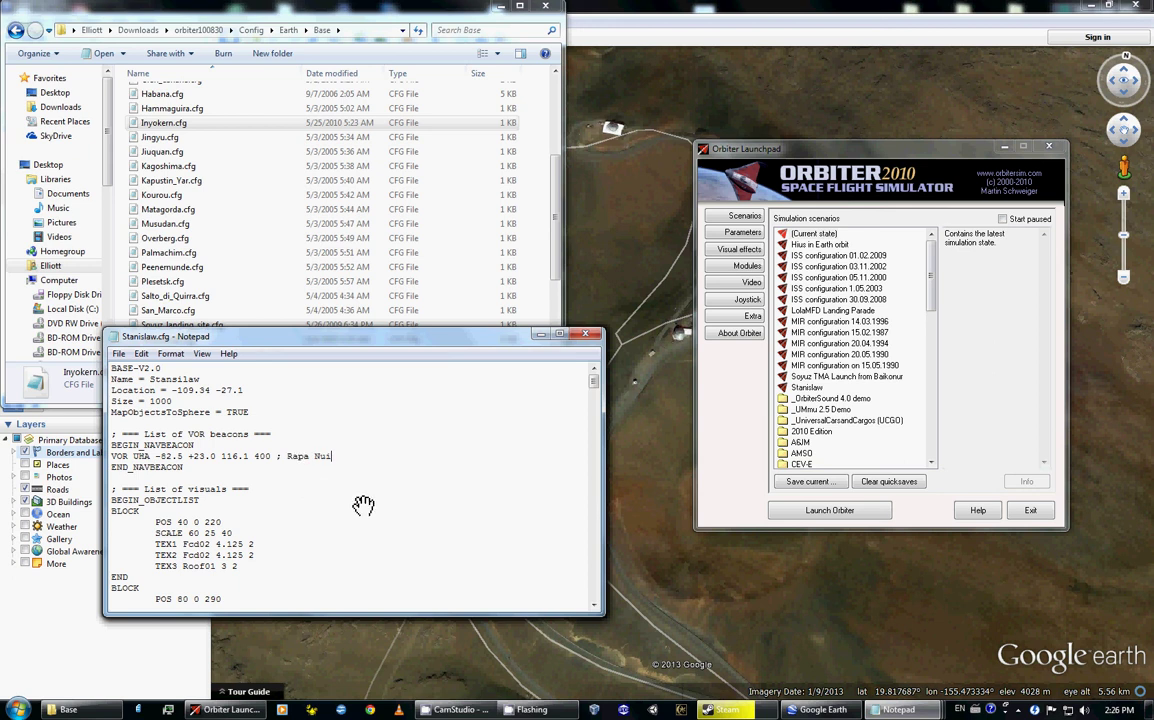
{"action": "scroll", "coordinate": [363, 505], "scroll_direction": "down", "scroll_amount": 8}
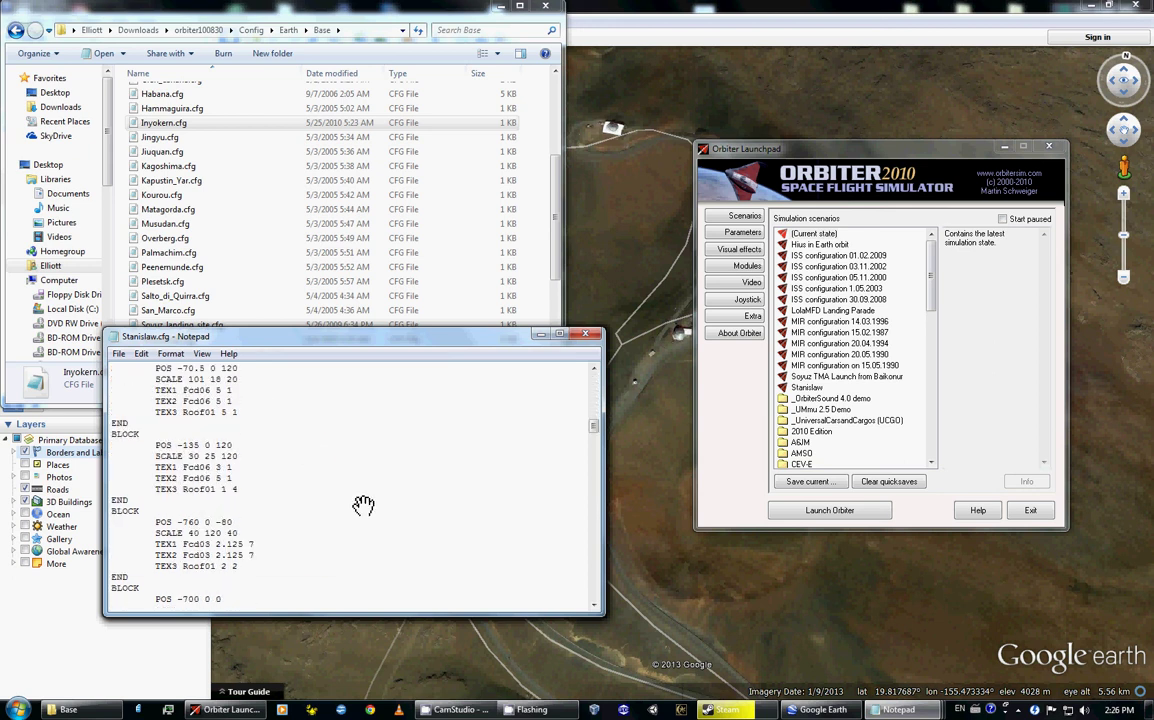
- Launch the Stanislaw scenario in Orbiter and switch control to the GL-01
{"action": "left_click", "coordinate": [808, 388]}
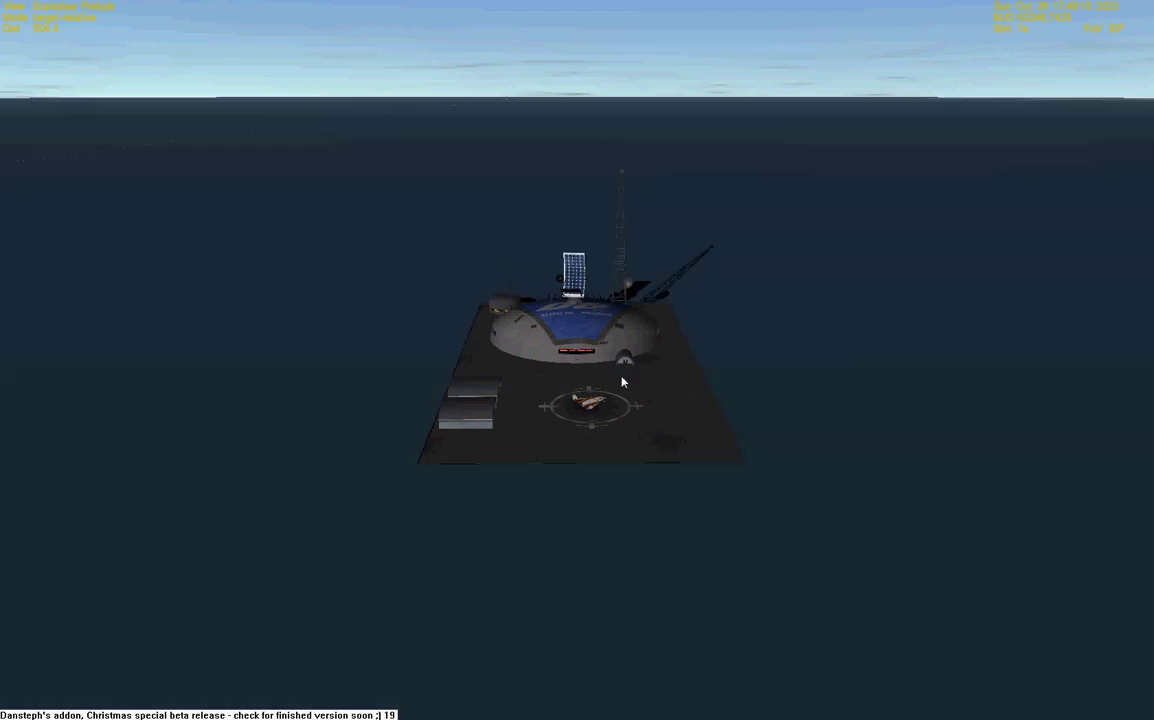
{"action": "key", "text": "F1"}
{"action": "key", "text": "F3"}
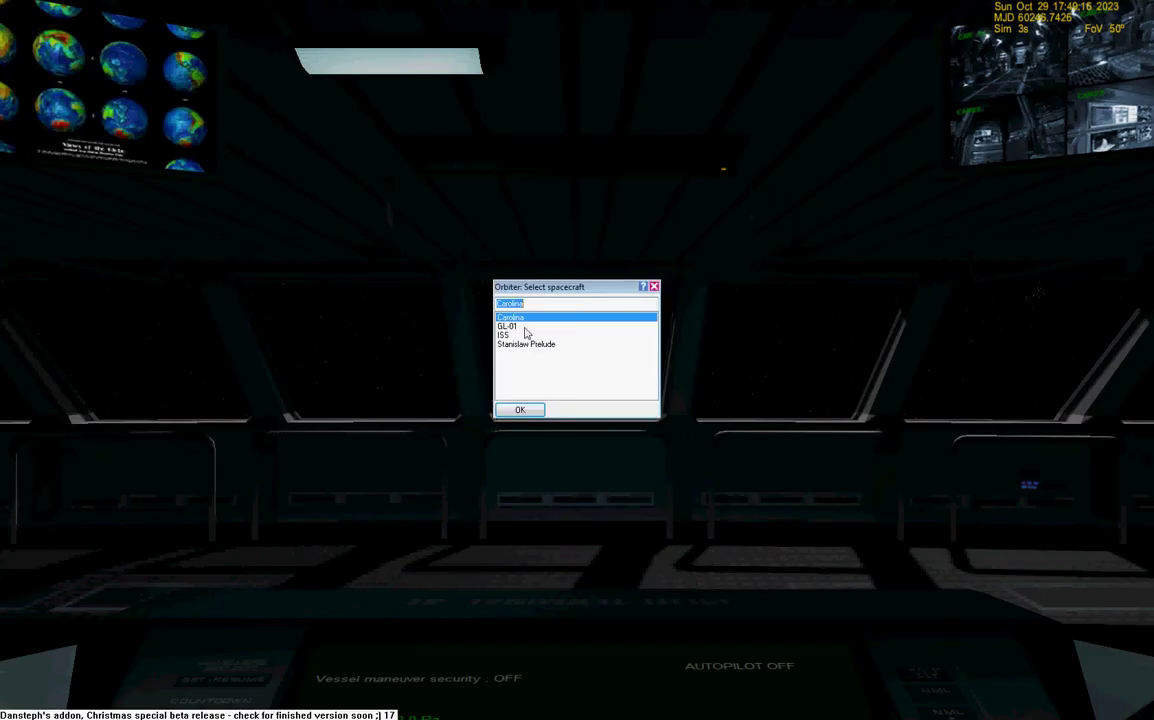
{"action": "double_click", "coordinate": [525, 327]}
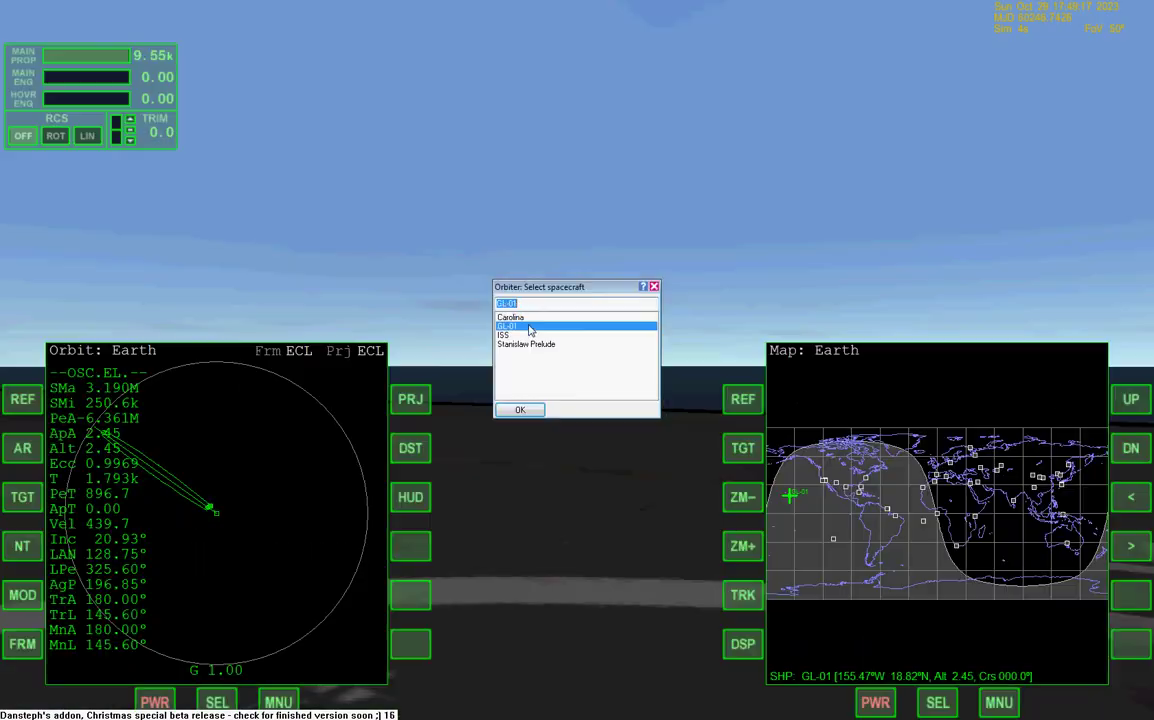
{"action": "left_click", "coordinate": [655, 288]}
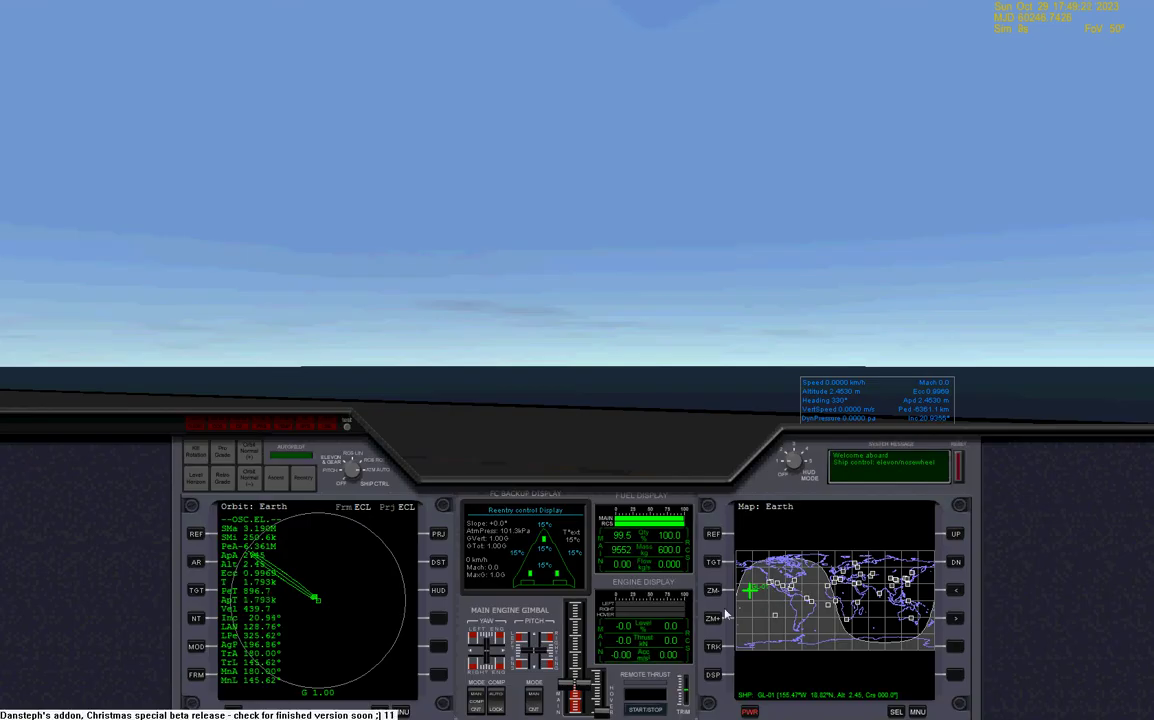
- Edit the GL-01's ground location in the Scenario Editor and place it at the Stansilaw surface base on Earth
{"action": "key", "text": "F4"}
{"action": "left_click", "coordinate": [33, 177]}
{"action": "left_click", "coordinate": [32, 184]}
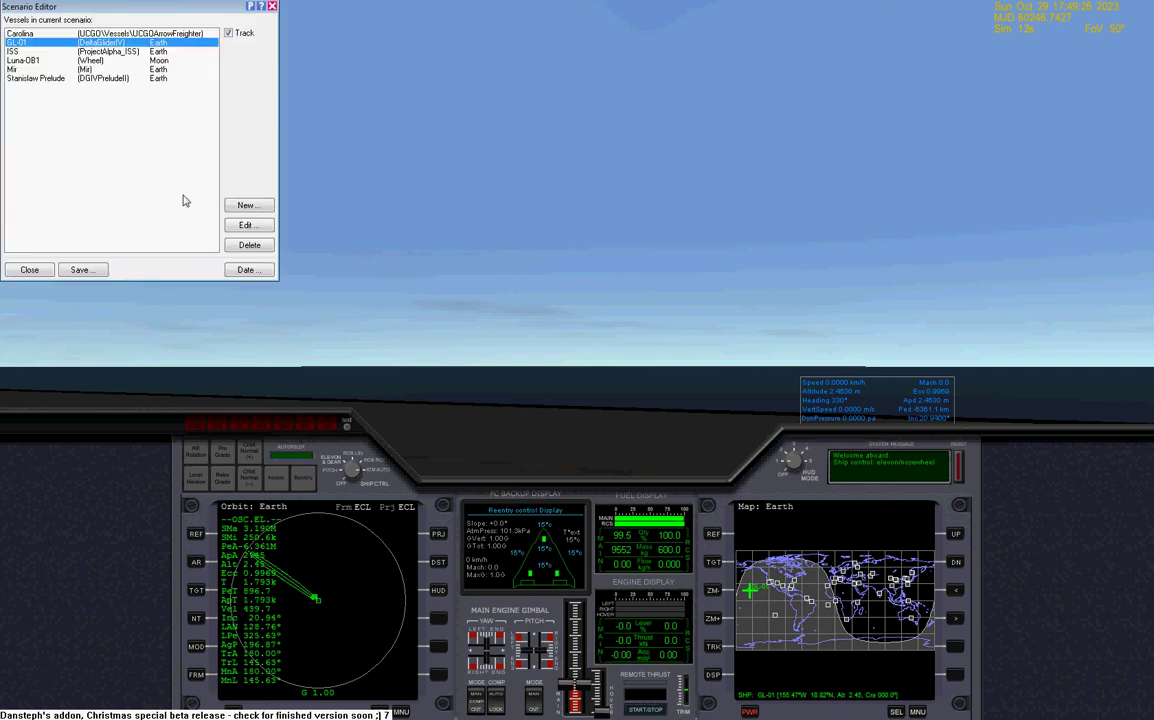
{"action": "left_click", "coordinate": [238, 224]}
{"action": "left_click", "coordinate": [209, 109]}
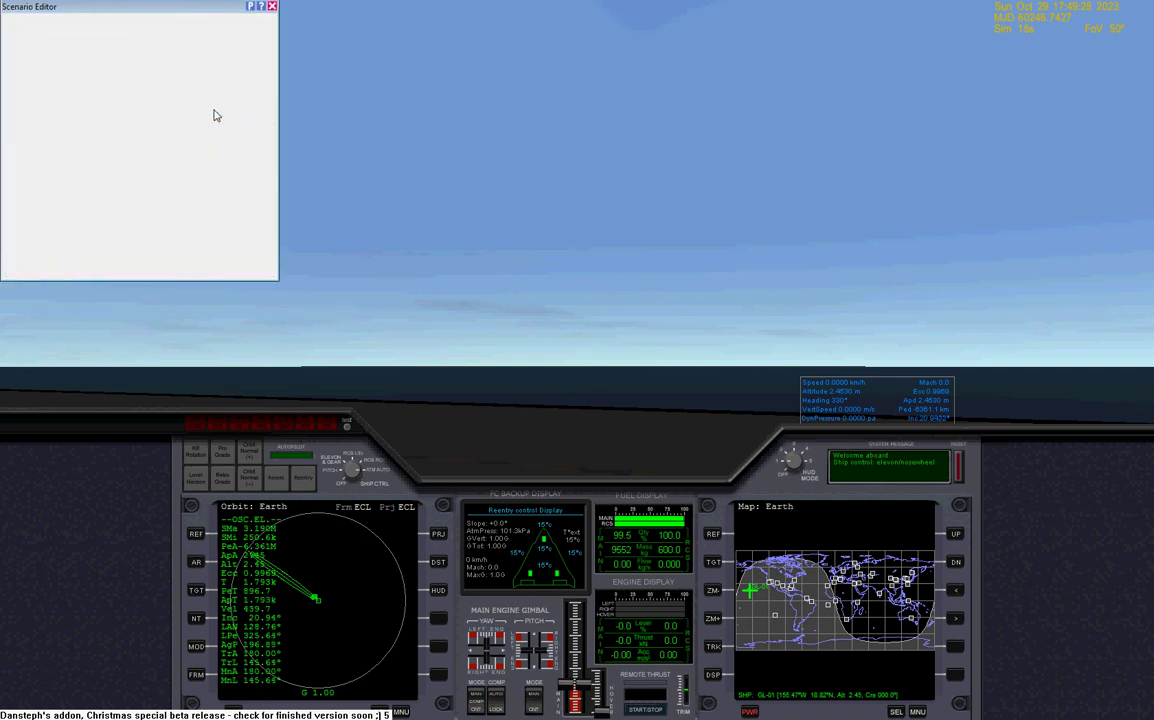
{"action": "left_click", "coordinate": [240, 85]}
{"action": "left_click", "coordinate": [222, 360]}
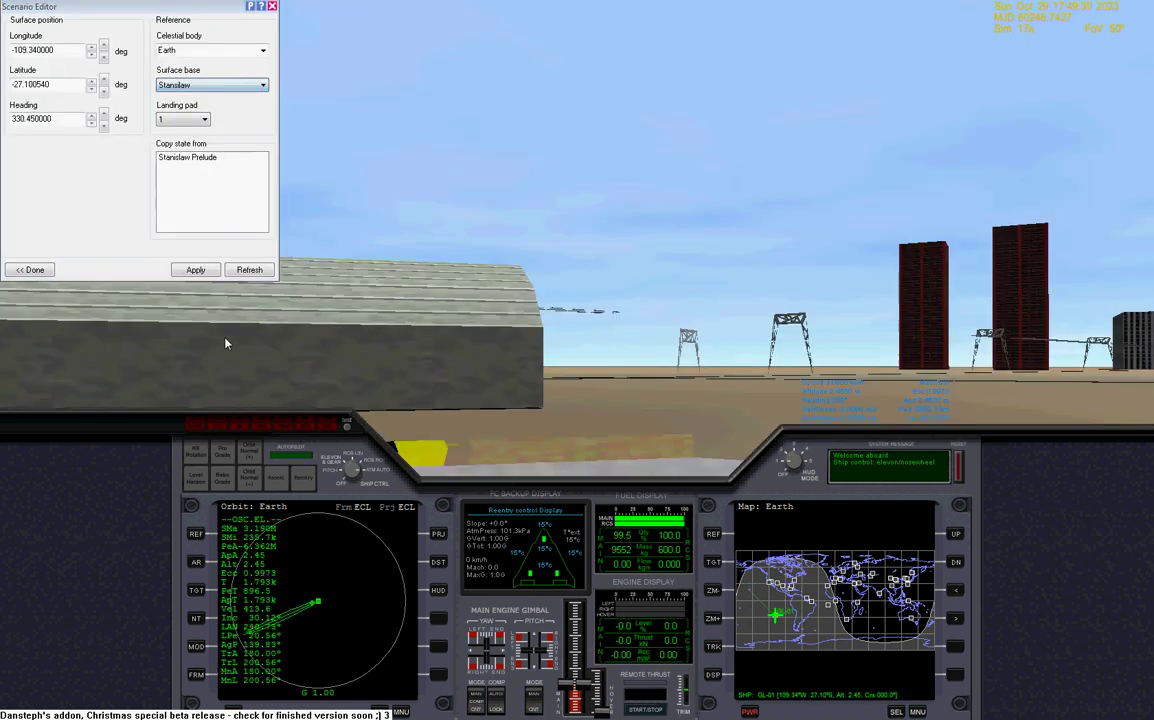
- Examine the Stansilaw base and its surrounding terrain from outside, at both close and distant range
{"action": "key", "text": "F1"}
{"action": "scroll", "coordinate": [624, 296], "scroll_direction": "down", "scroll_amount": 15}
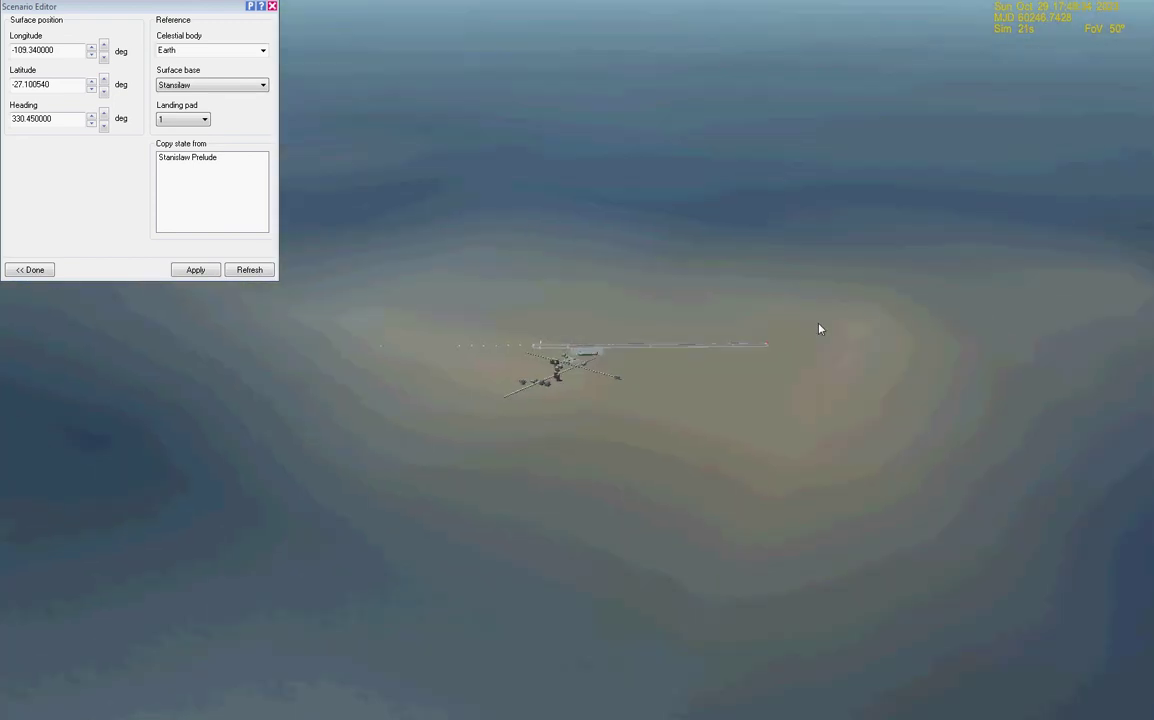
{"action": "scroll", "coordinate": [819, 329], "scroll_direction": "down", "scroll_amount": 5}
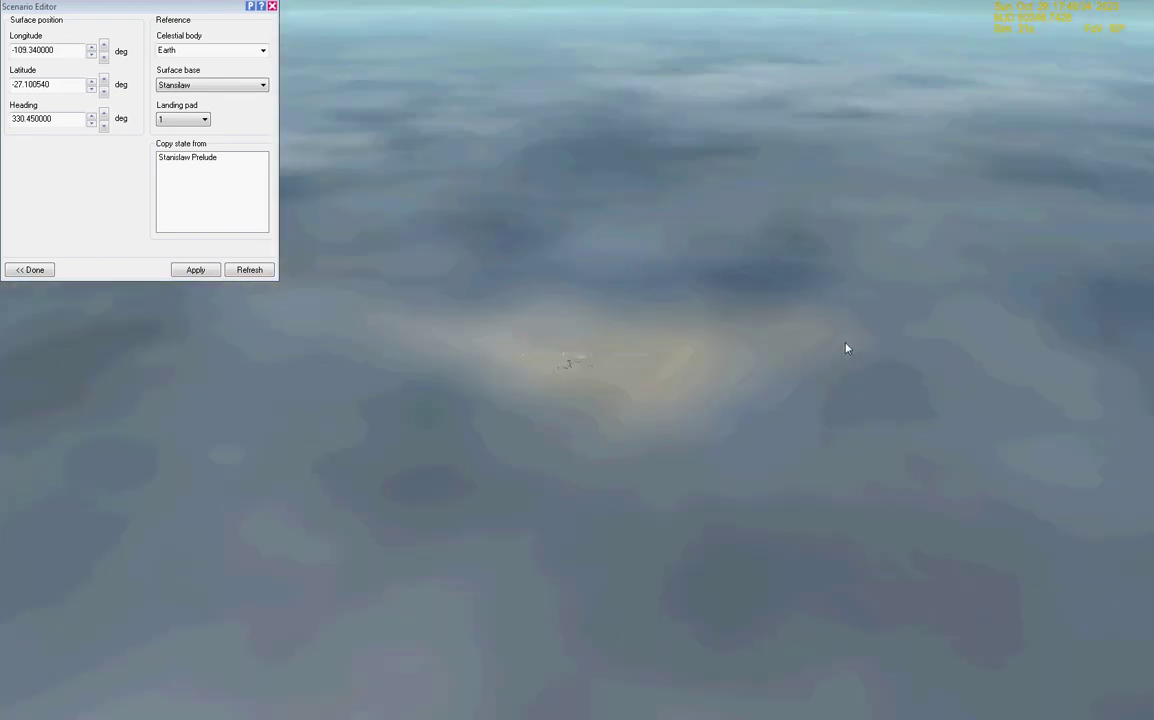
{"action": "left_click_drag", "start_coordinate": [846, 347], "coordinate": [843, 342]}
{"action": "scroll", "coordinate": [843, 342], "scroll_direction": "up", "scroll_amount": 10}
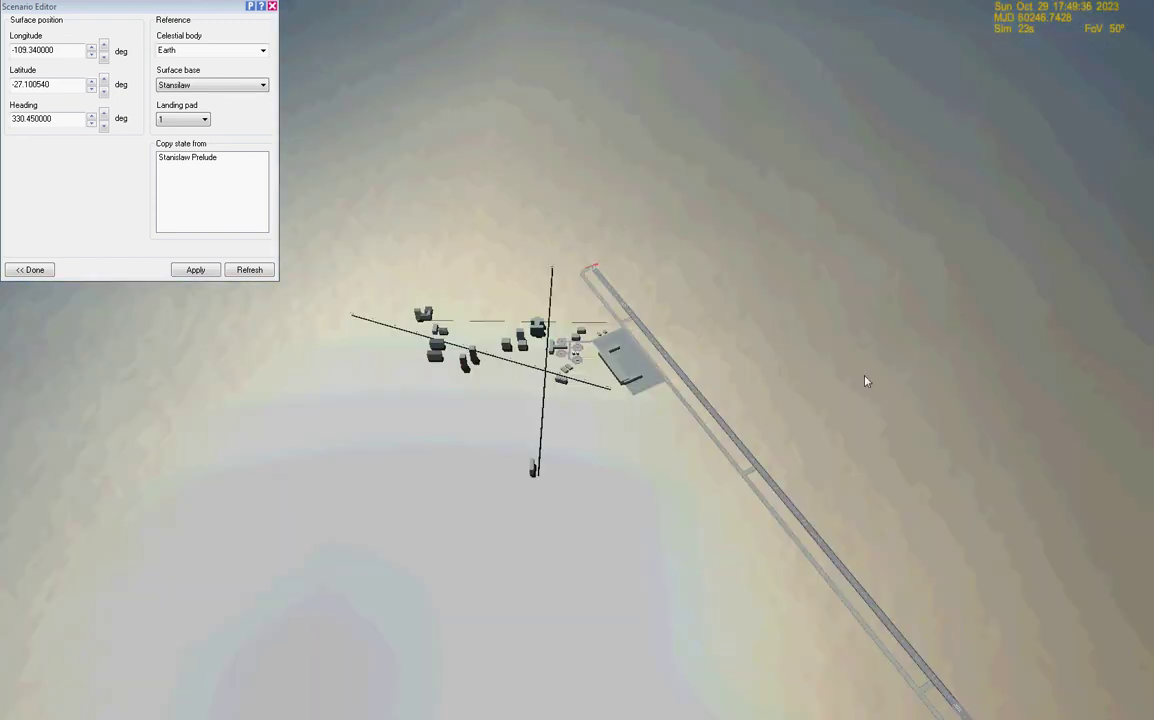
{"action": "scroll", "coordinate": [866, 381], "scroll_direction": "down", "scroll_amount": 15}
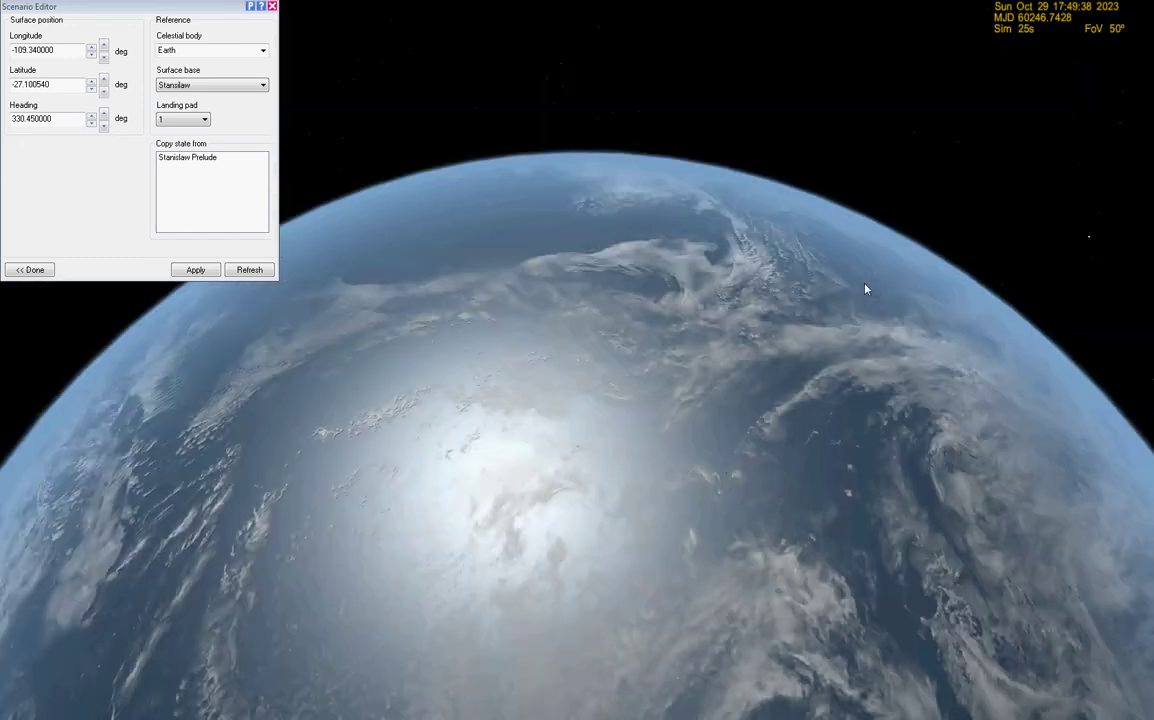
{"action": "scroll", "coordinate": [868, 286], "scroll_direction": "up", "scroll_amount": 10}
{"action": "scroll", "coordinate": [826, 249], "scroll_direction": "up", "scroll_amount": 10}
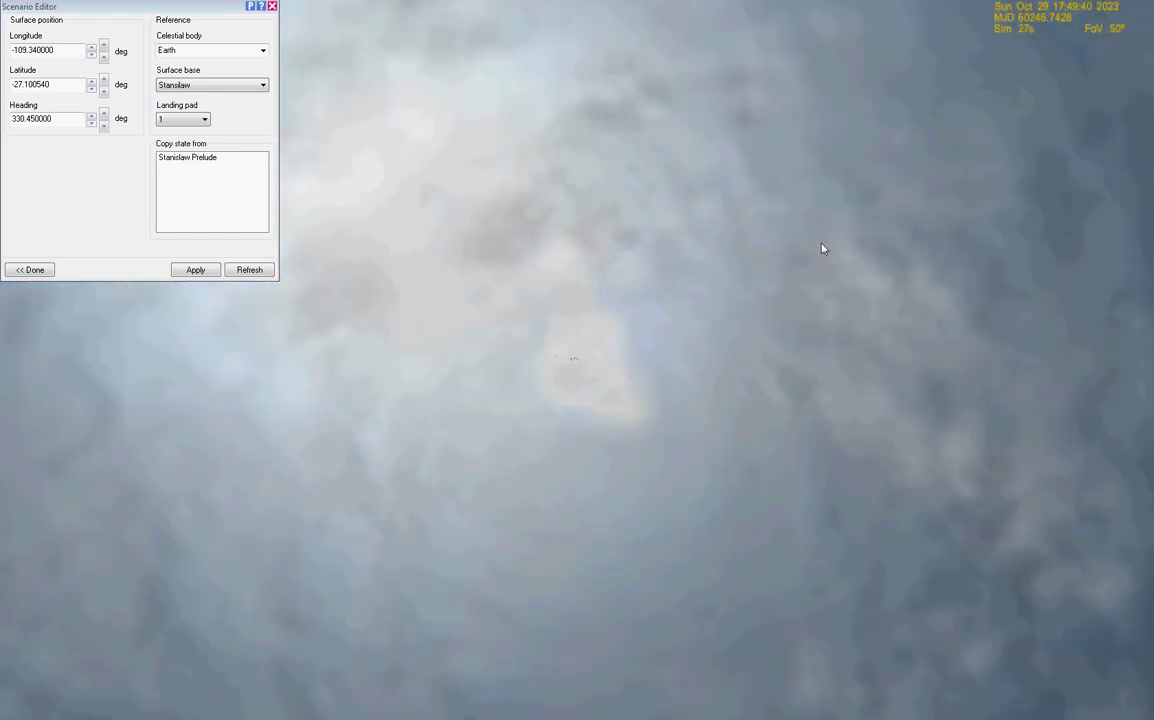
- Examine the Stansilaw base's landing pads, buildings, rail lines and runway from several angles, both up close and from a distance
{"action": "scroll", "coordinate": [903, 356], "scroll_direction": "up", "scroll_amount": 10}
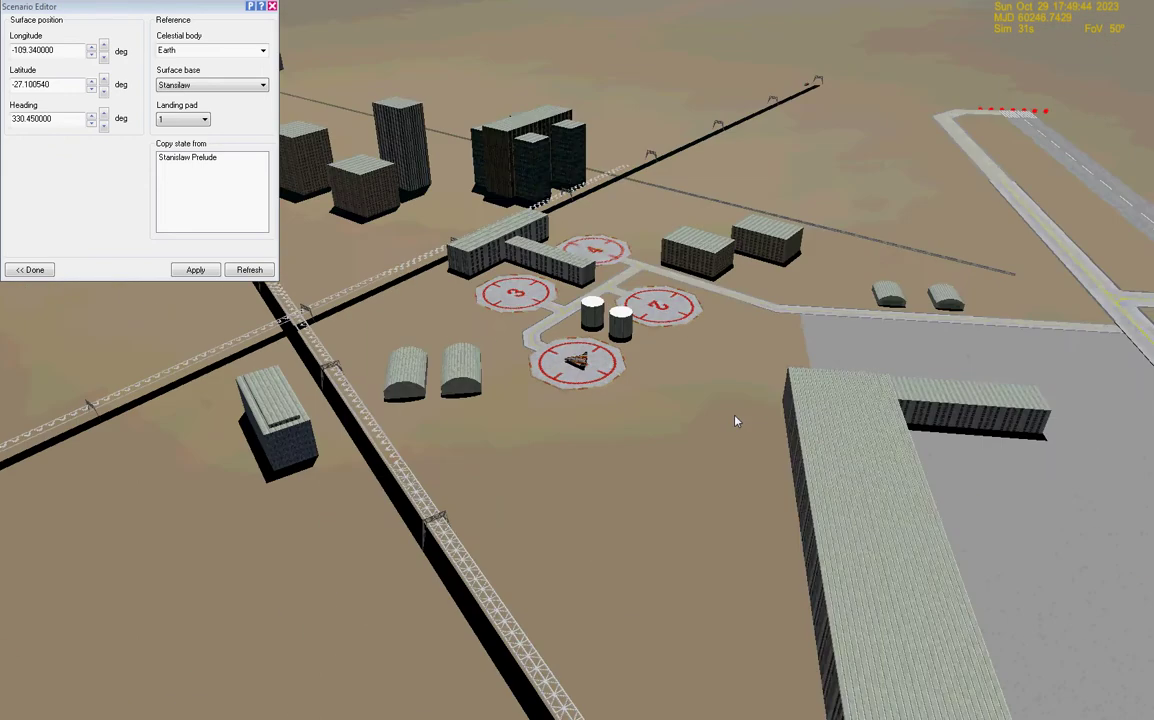
{"action": "left_click_drag", "start_coordinate": [735, 421], "coordinate": [729, 420]}
{"action": "scroll", "coordinate": [729, 420], "scroll_direction": "down", "scroll_amount": 2}
{"action": "scroll", "coordinate": [697, 413], "scroll_direction": "down", "scroll_amount": 8}
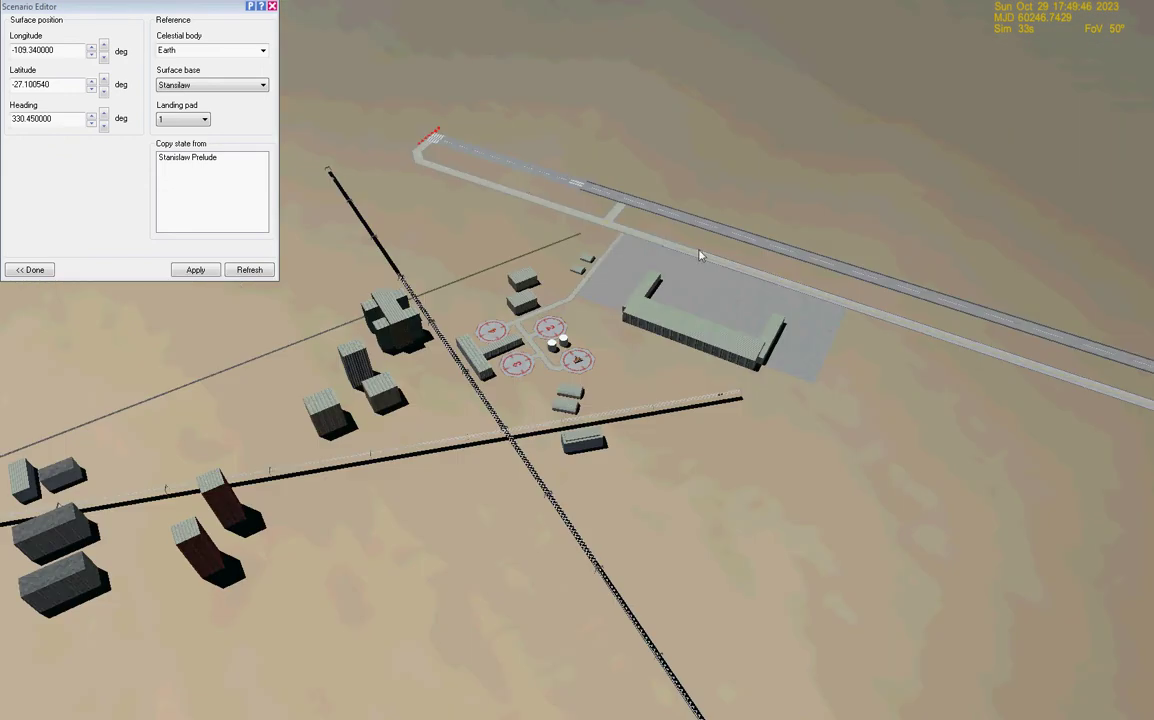
{"action": "left_click_drag", "start_coordinate": [784, 452], "coordinate": [784, 452]}
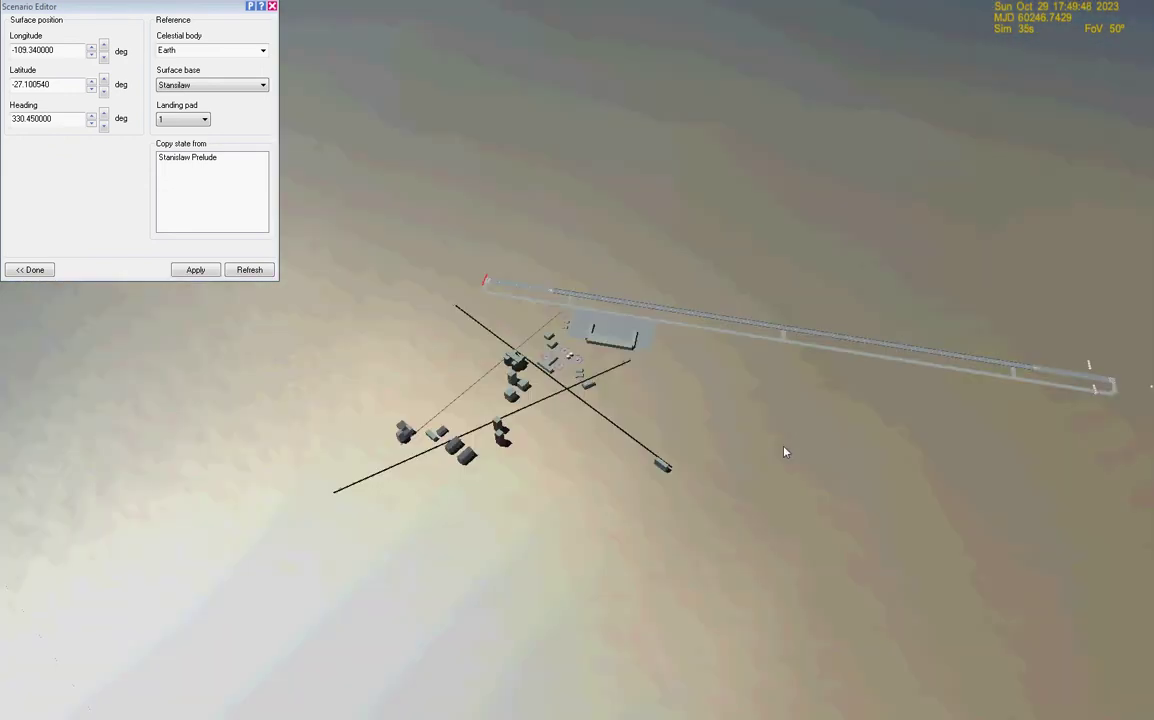
{"action": "scroll", "coordinate": [785, 452], "scroll_direction": "up", "scroll_amount": 6}
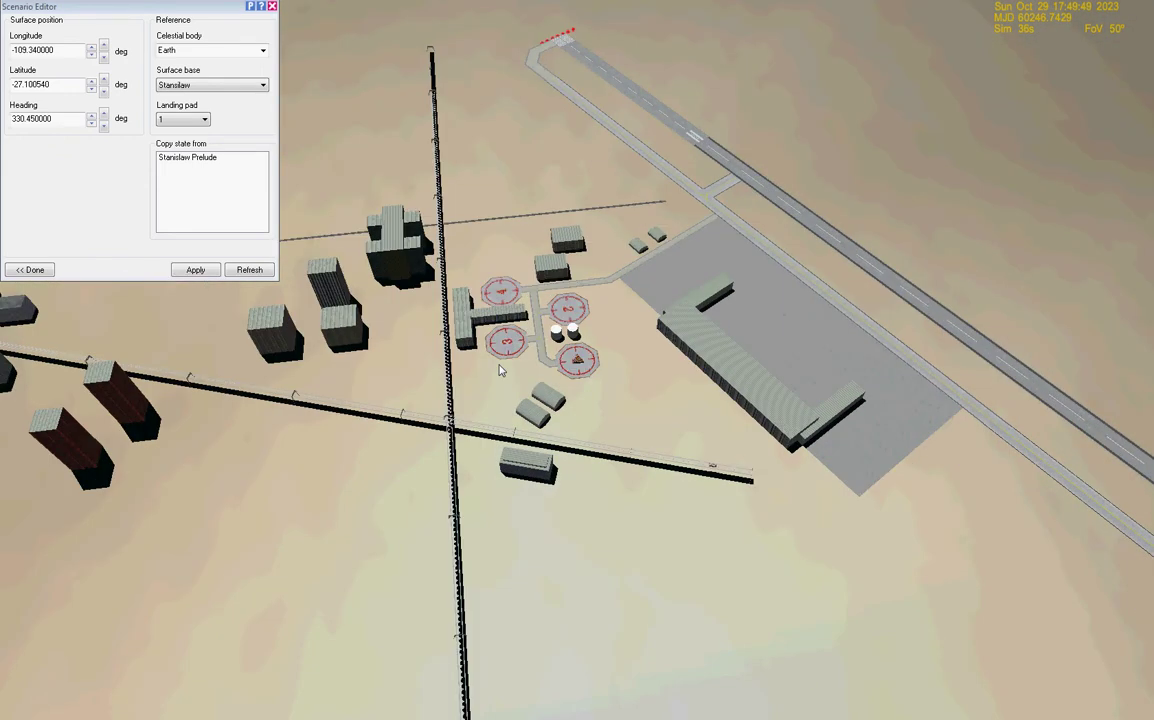
{"action": "scroll", "coordinate": [501, 371], "scroll_direction": "up", "scroll_amount": 3}
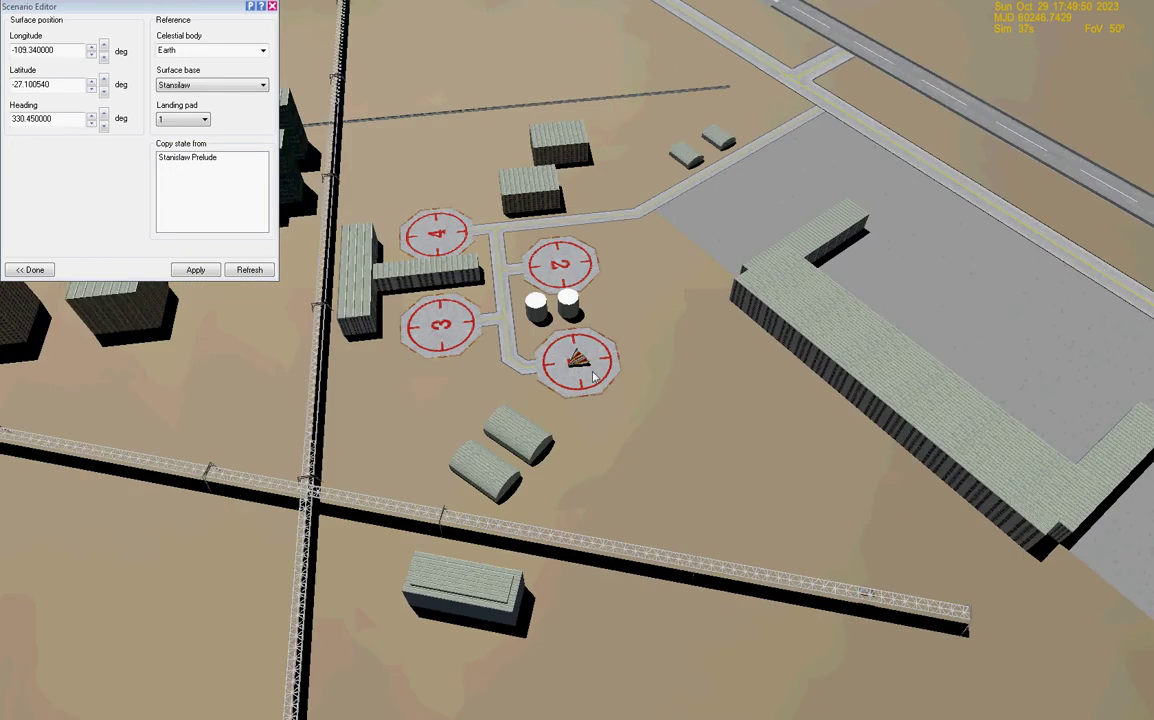
{"action": "left_click", "coordinate": [30, 270]}
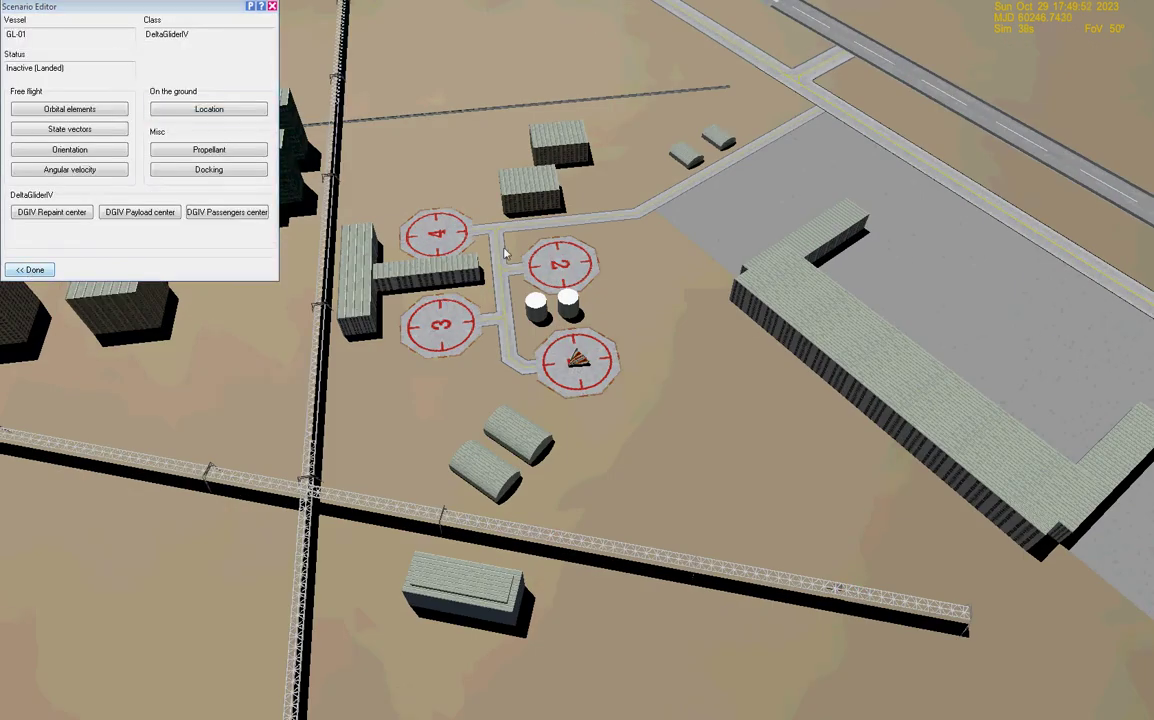
{"action": "scroll", "coordinate": [692, 455], "scroll_direction": "down", "scroll_amount": 6}
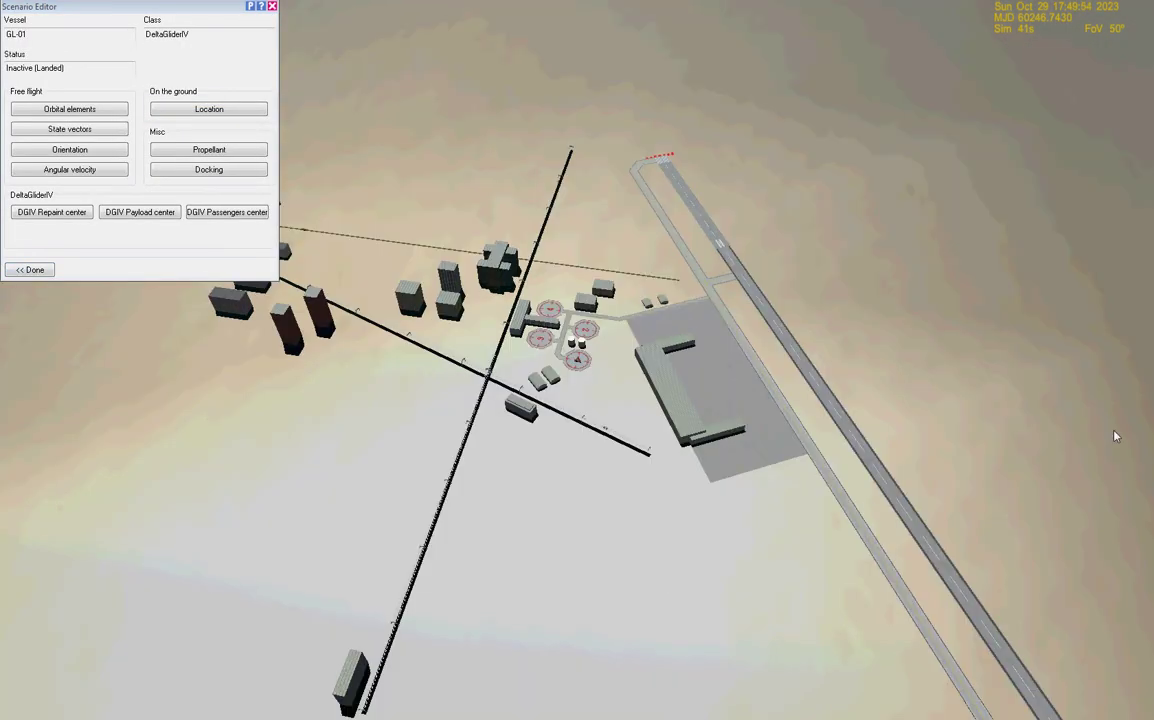
{"action": "left_click_drag", "start_coordinate": [776, 530], "coordinate": [714, 549]}
{"action": "scroll", "coordinate": [714, 549], "scroll_direction": "up", "scroll_amount": 5}
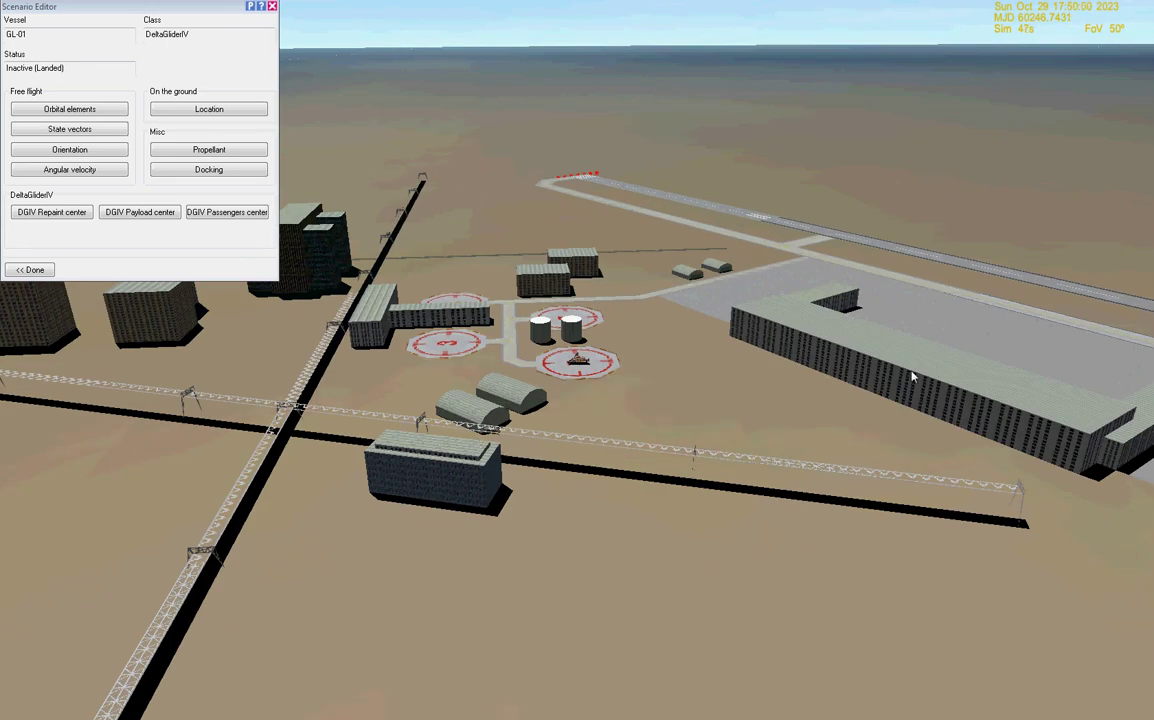
{"action": "scroll", "coordinate": [900, 385], "scroll_direction": "down", "scroll_amount": 5}
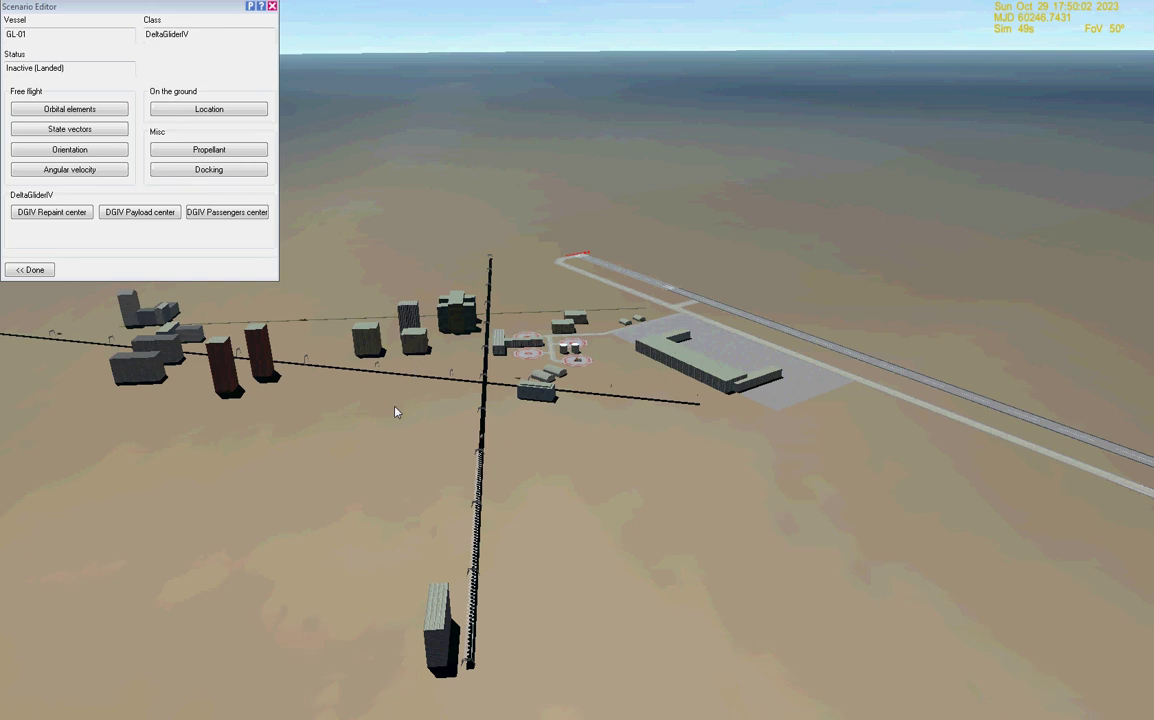
{"action": "left_click_drag", "start_coordinate": [386, 410], "coordinate": [461, 445]}
{"action": "scroll", "coordinate": [461, 445], "scroll_direction": "down", "scroll_amount": 5}
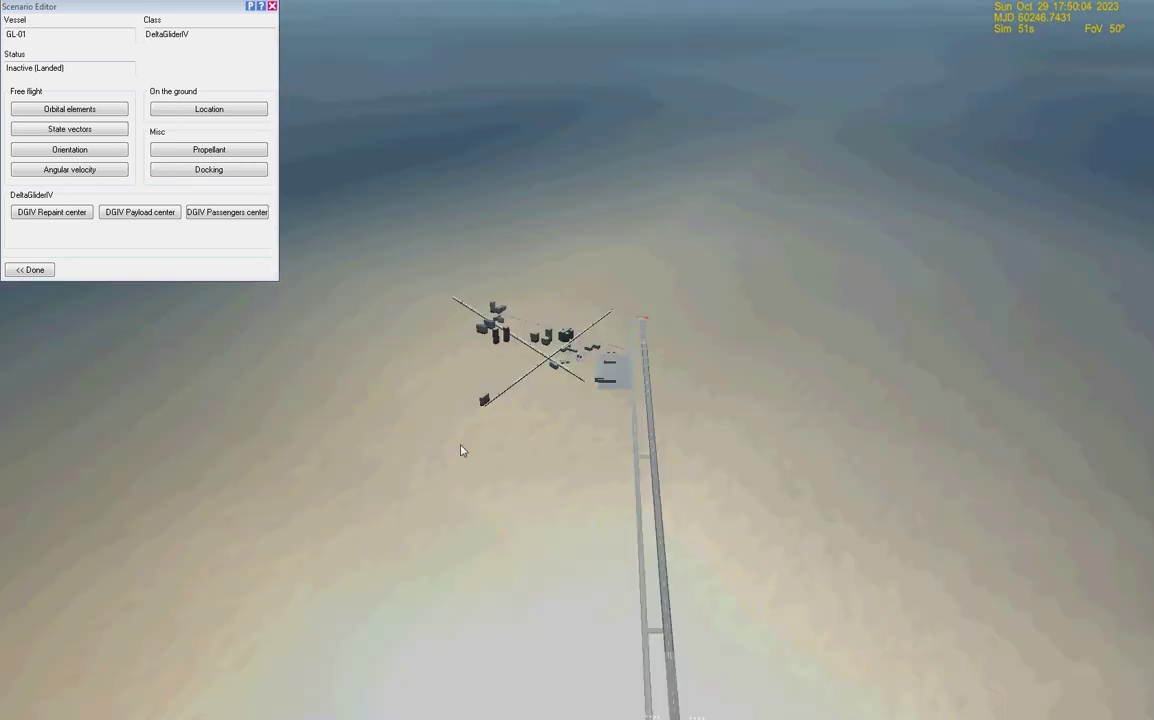
- Return to the scenario's vessel list and delete the Stanislaw Prelude vessel
{"action": "left_click", "coordinate": [12, 270]}
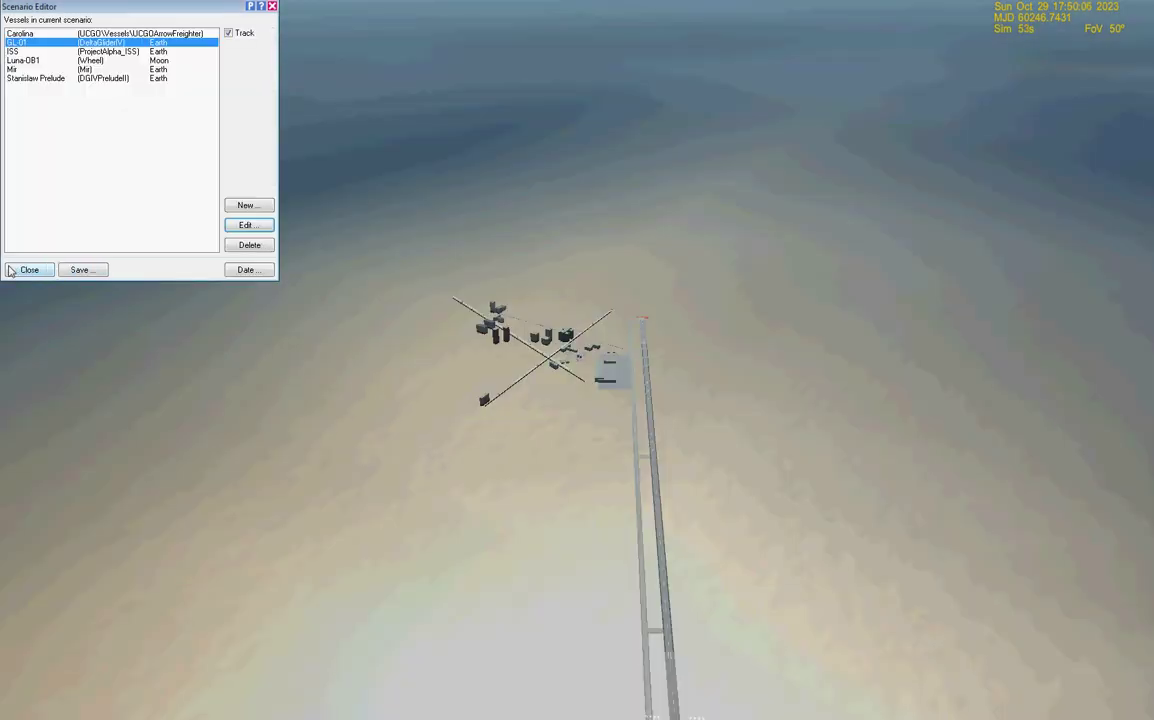
{"action": "left_click", "coordinate": [90, 78]}
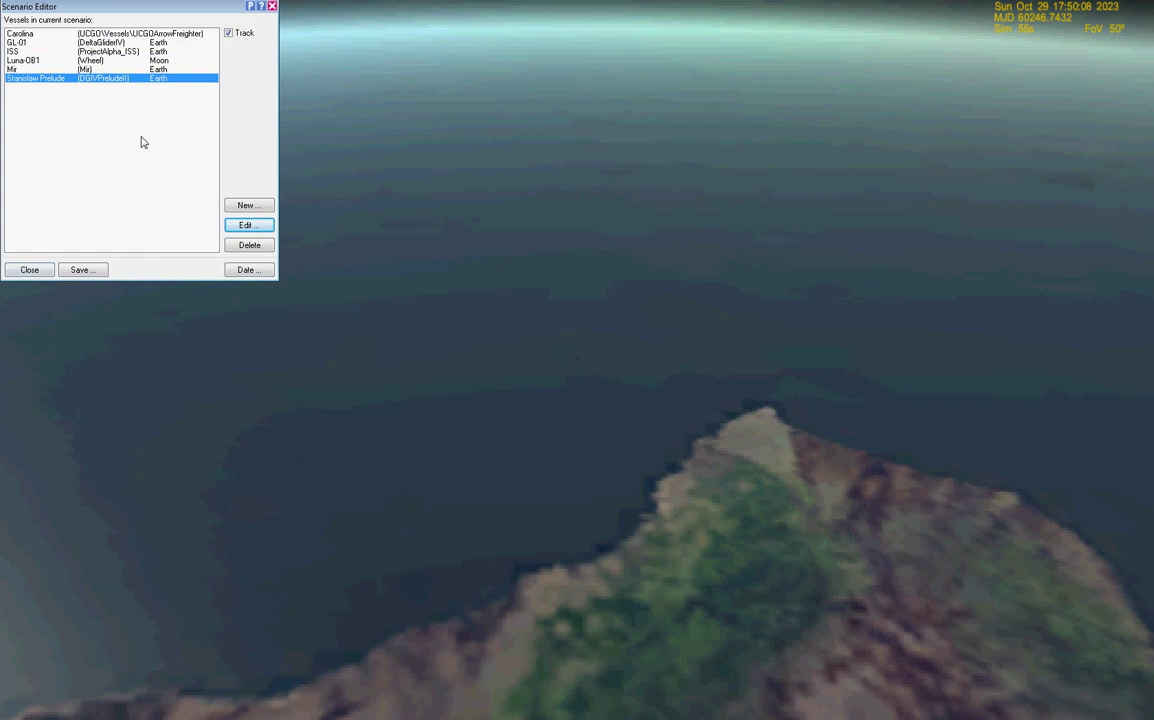
{"action": "scroll", "coordinate": [770, 598], "scroll_direction": "up", "scroll_amount": 5}
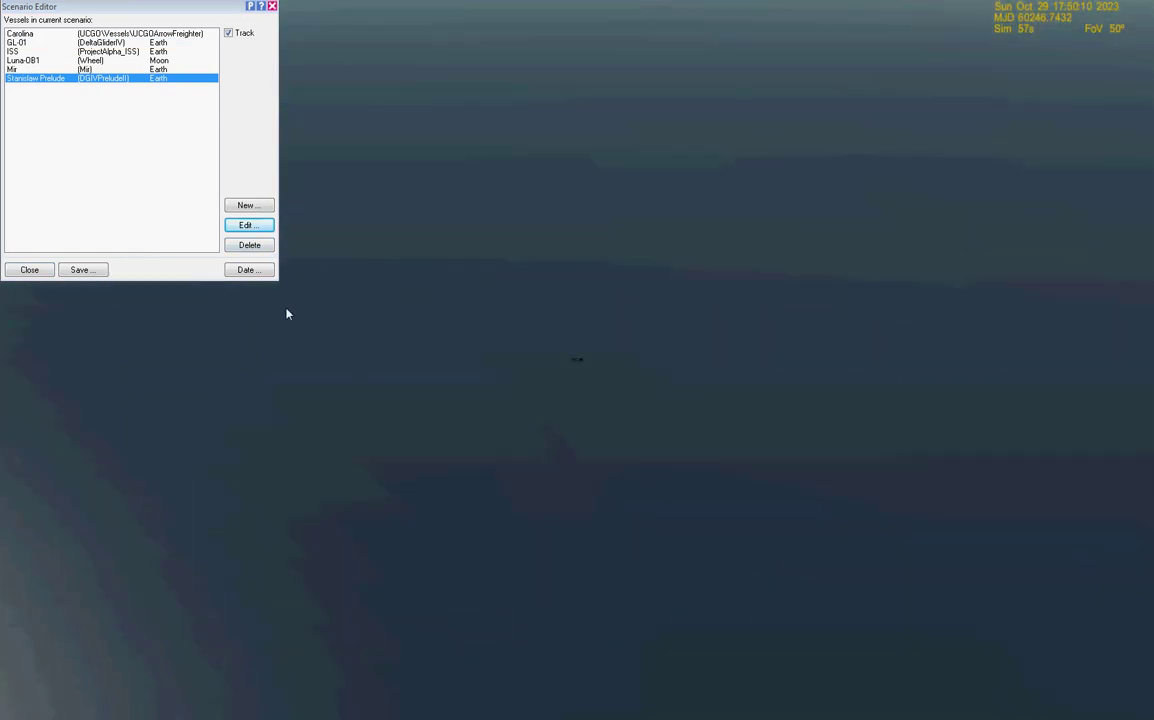
{"action": "left_click", "coordinate": [241, 246]}
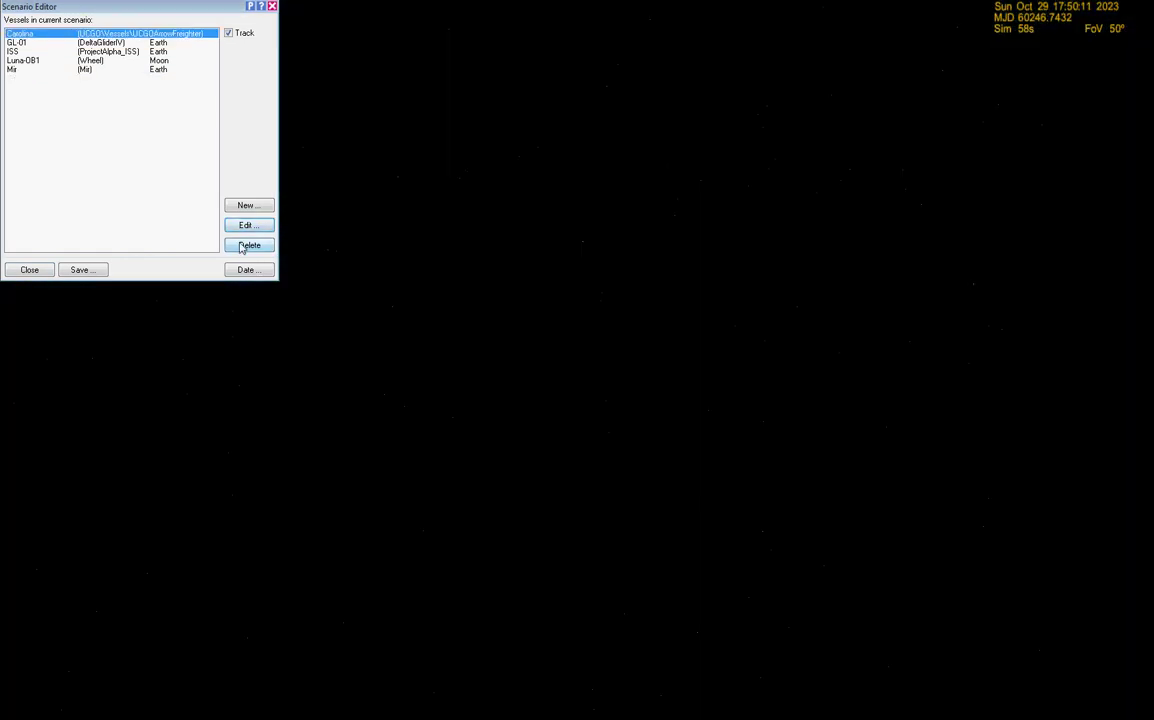
- Save the scenario as Stanislaw with the description "A carbon copy of Habana on Easter Island" and exit the simulation
{"action": "left_click", "coordinate": [62, 270]}
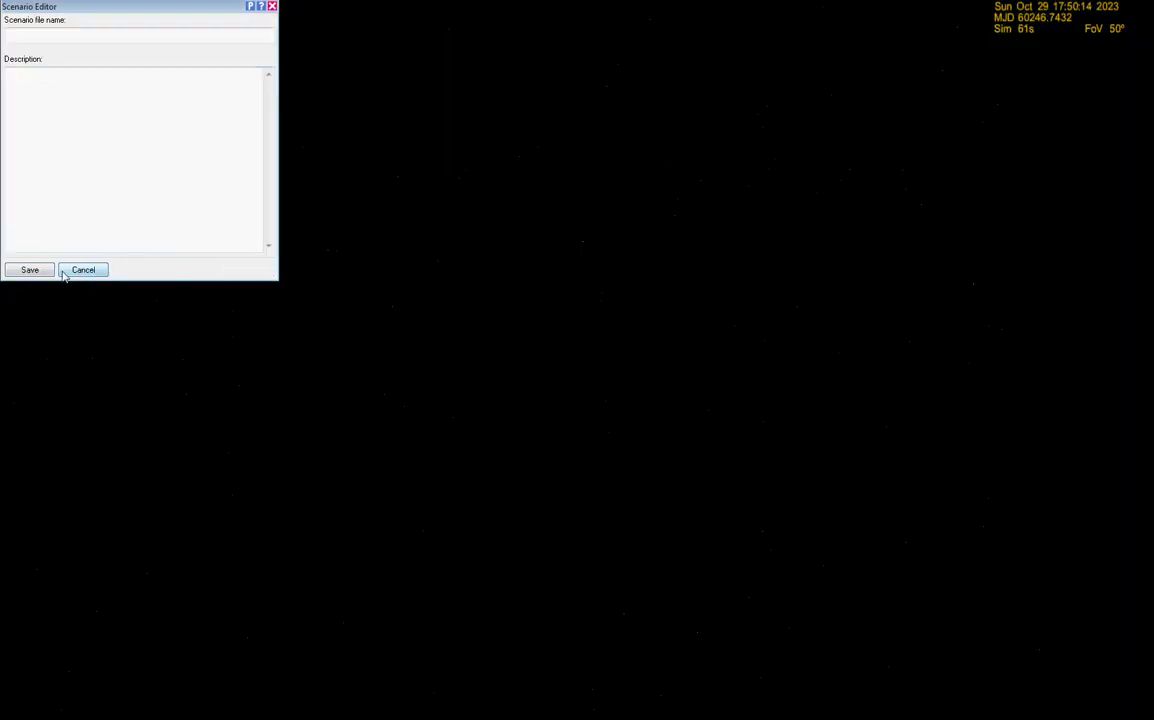
{"action": "left_click", "coordinate": [54, 37]}
{"action": "left_click", "coordinate": [82, 208]}
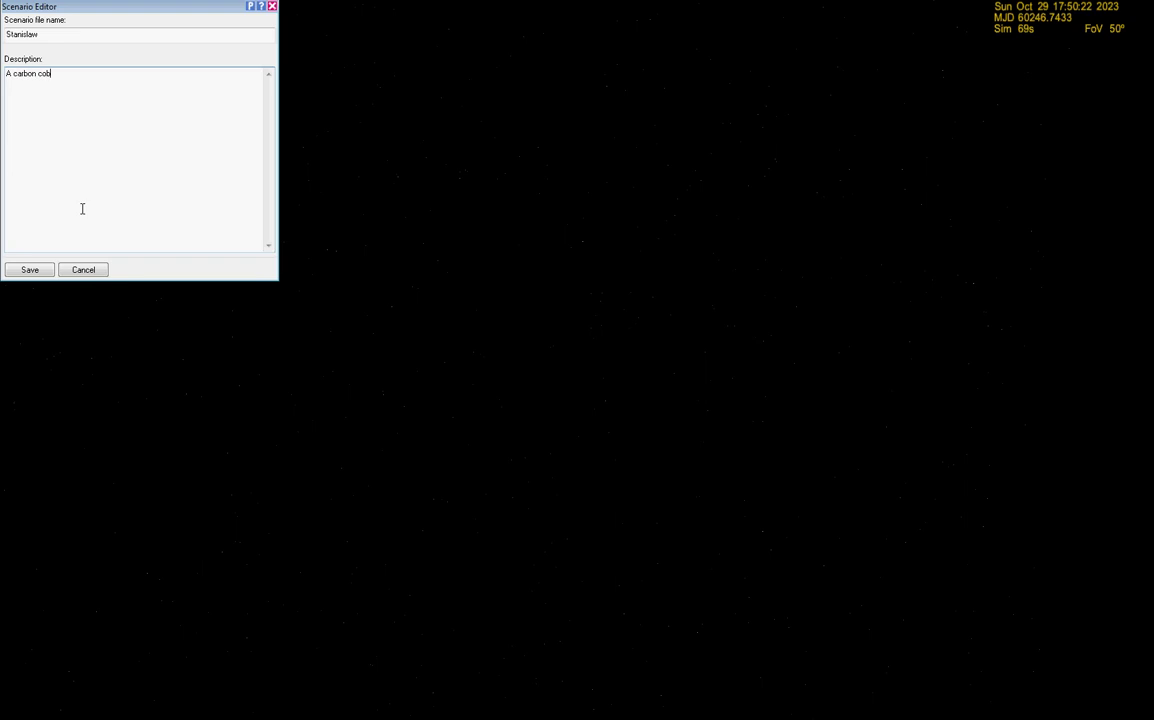
{"action": "type", "text": "A carbon copy of Habana on Easter Island"}
{"action": "left_click", "coordinate": [12, 273]}
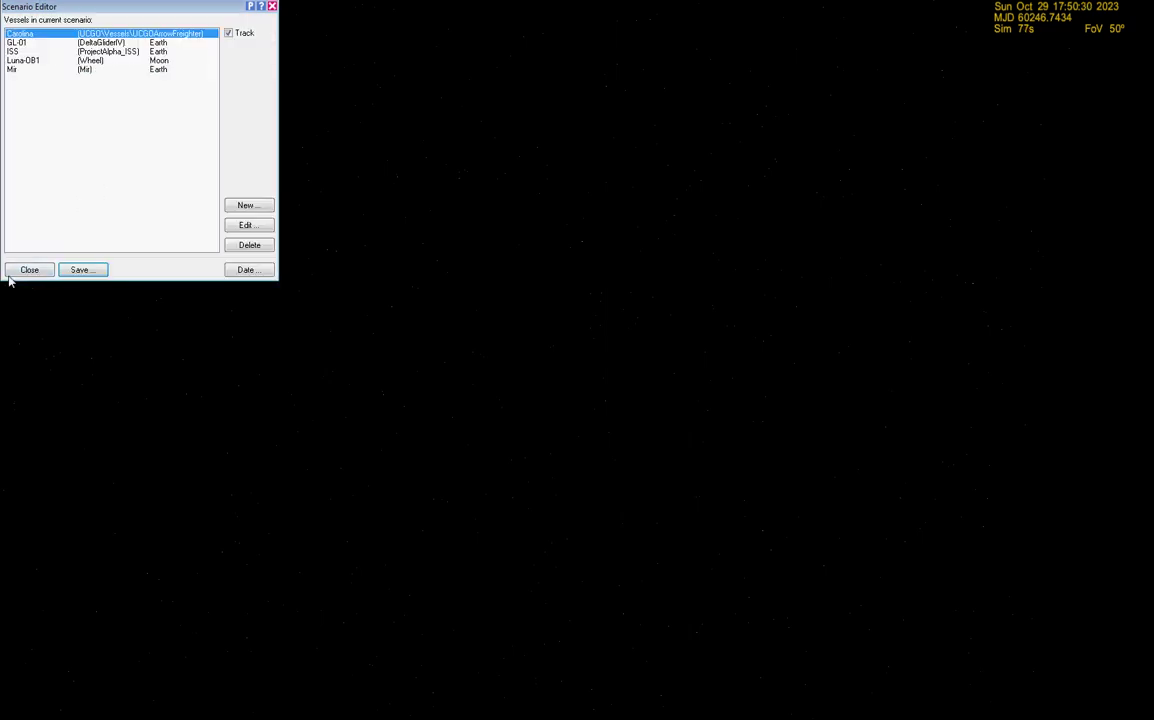
{"action": "left_click", "coordinate": [12, 274]}
{"action": "left_click", "coordinate": [31, 207]}
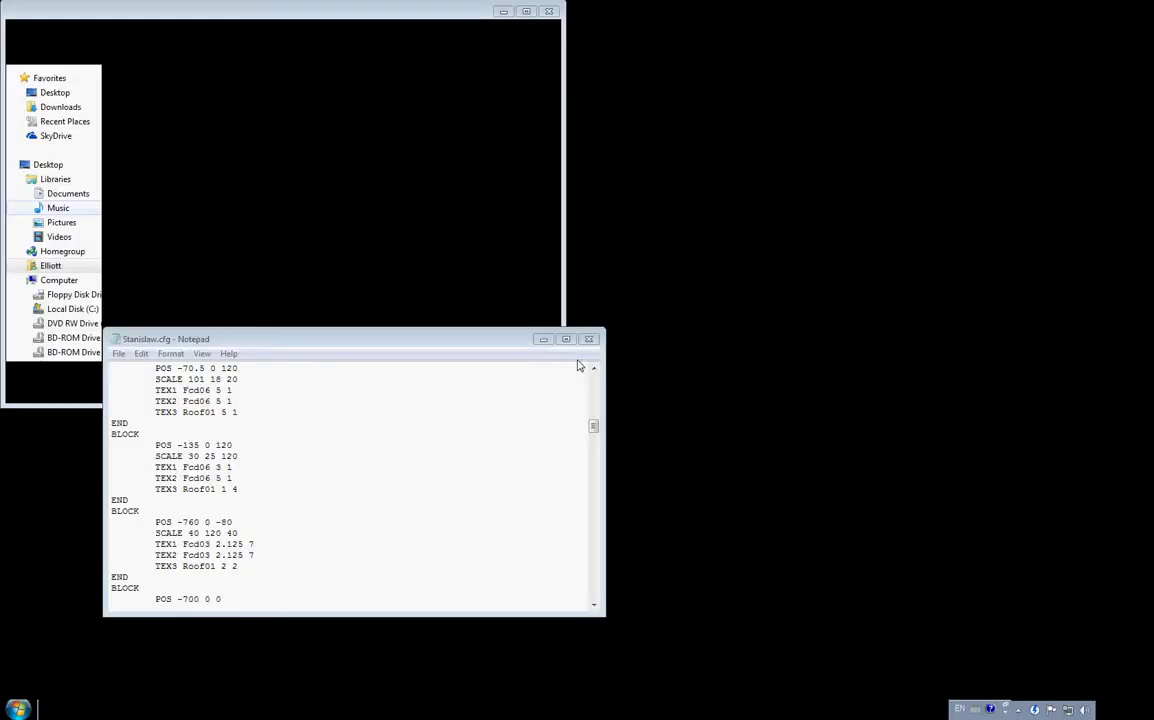
- Close the Canaveral.cfg, Habana.cfg, Svobodniy.cfg and Stanislaw.cfg files, along with Google Earth and the Base folder window
{"action": "scroll", "coordinate": [306, 530], "scroll_direction": "up", "scroll_amount": 10}
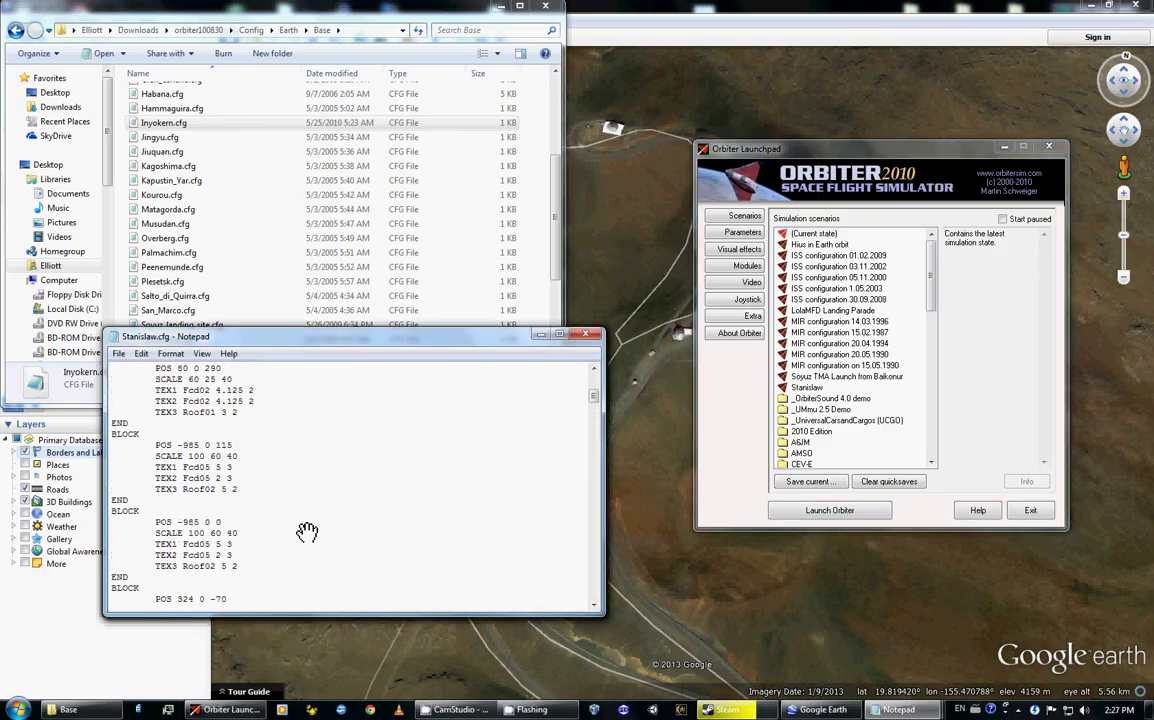
{"action": "scroll", "coordinate": [306, 530], "scroll_direction": "down", "scroll_amount": 15}
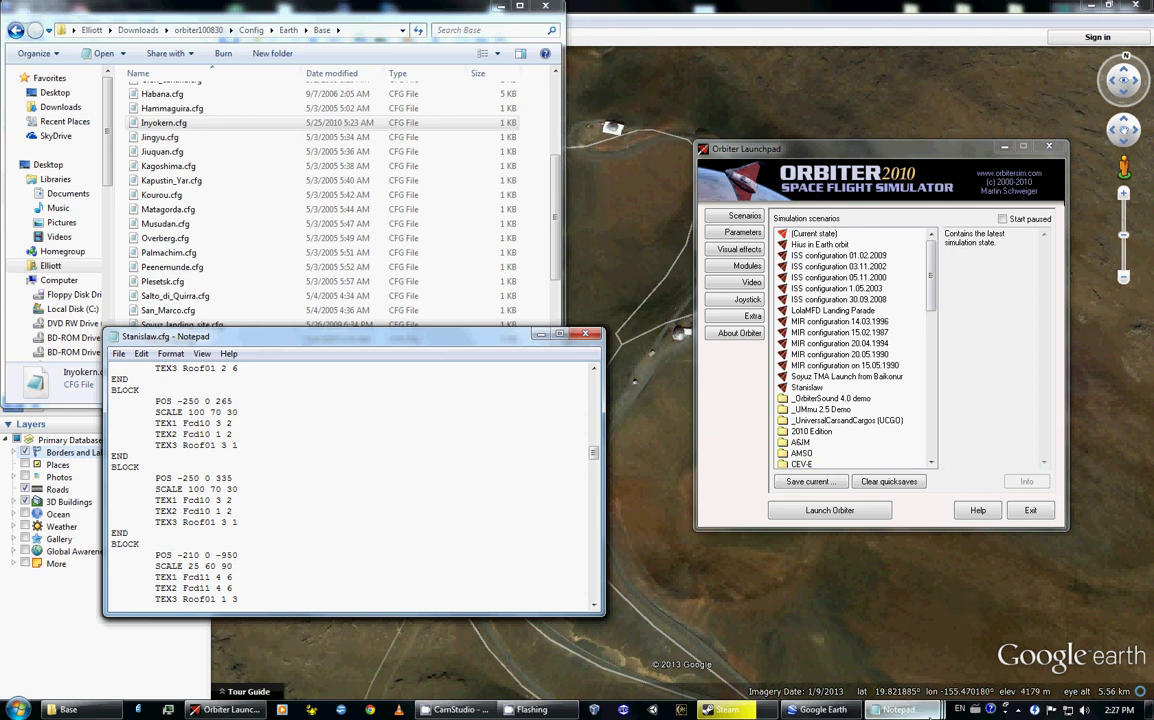
{"action": "mouse_move", "coordinate": [931, 713]}
{"action": "mouse_move", "coordinate": [890, 662]}
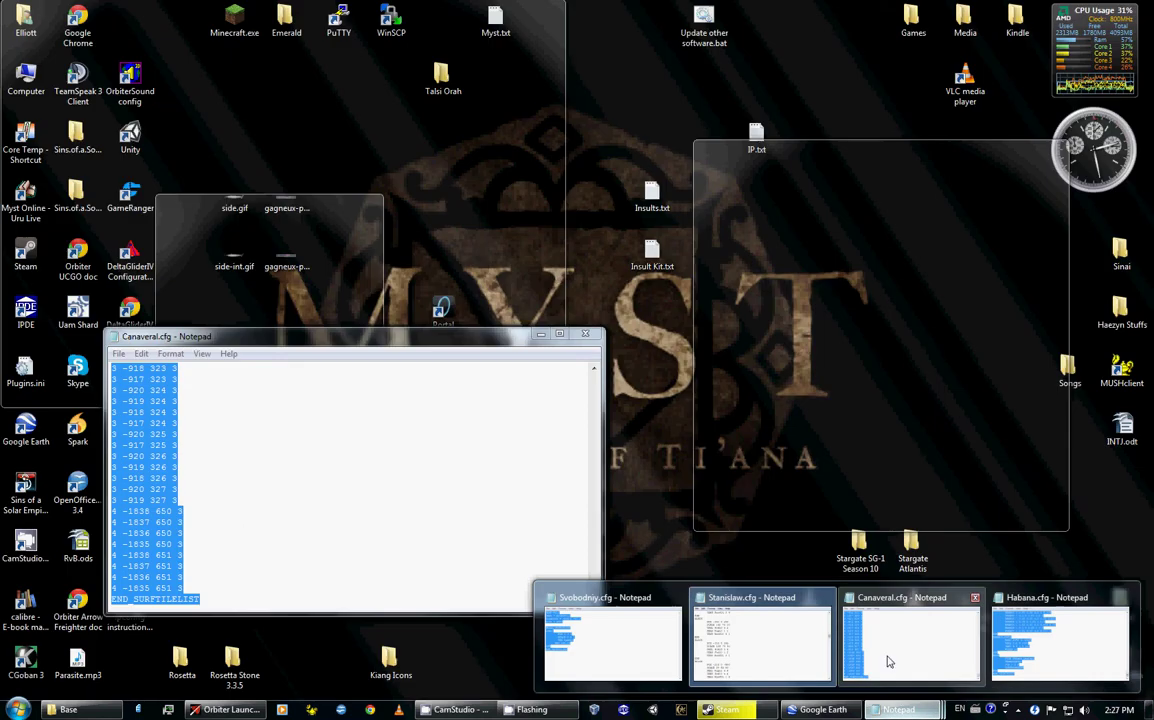
{"action": "left_click", "coordinate": [975, 598]}
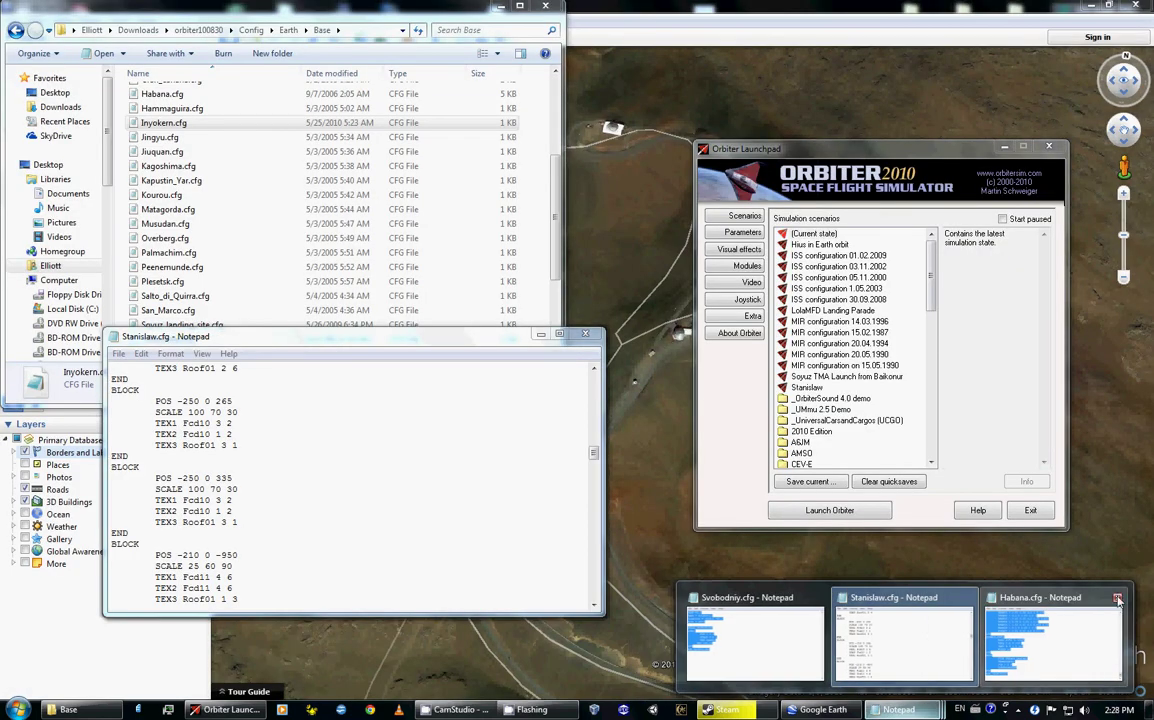
{"action": "left_click", "coordinate": [1118, 598]}
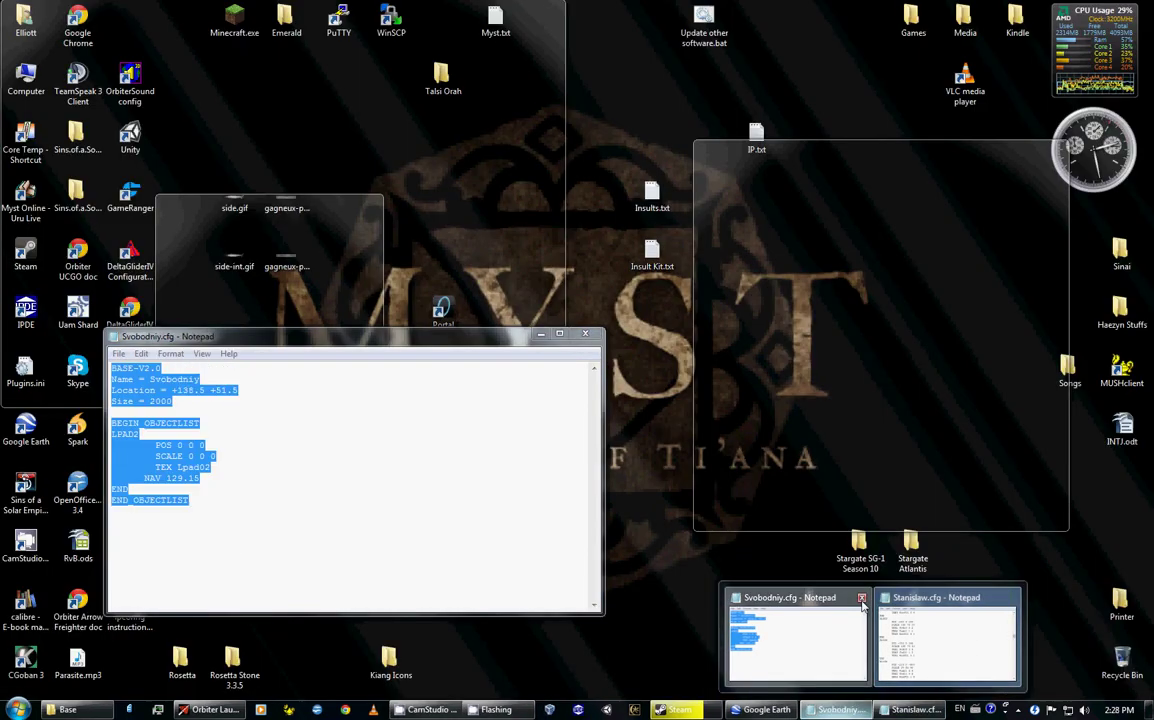
{"action": "left_click", "coordinate": [862, 599]}
{"action": "left_click", "coordinate": [594, 337]}
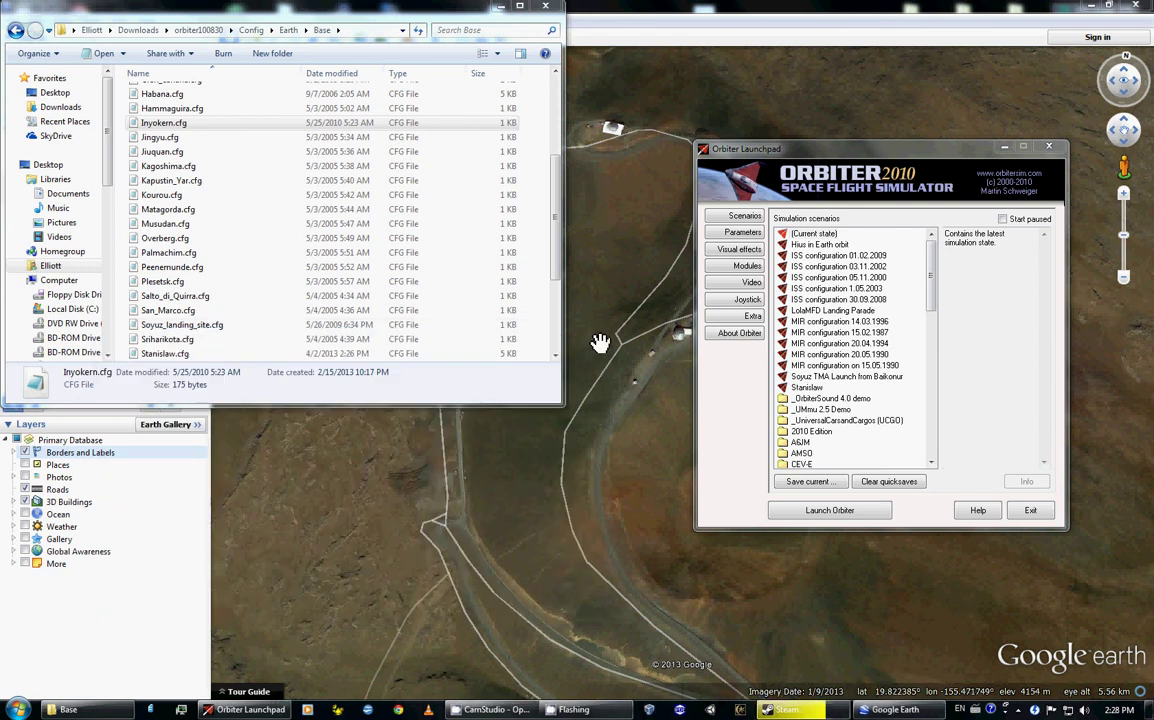
{"action": "left_click", "coordinate": [1135, 5]}
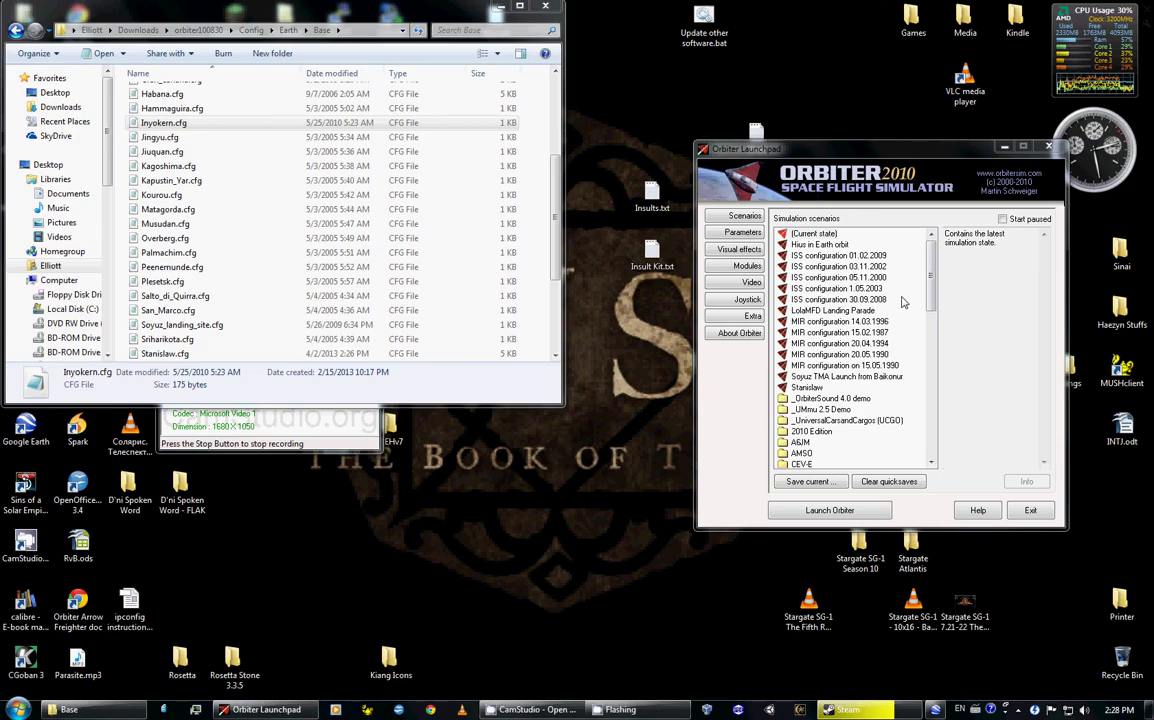
{"action": "left_click", "coordinate": [545, 6]}
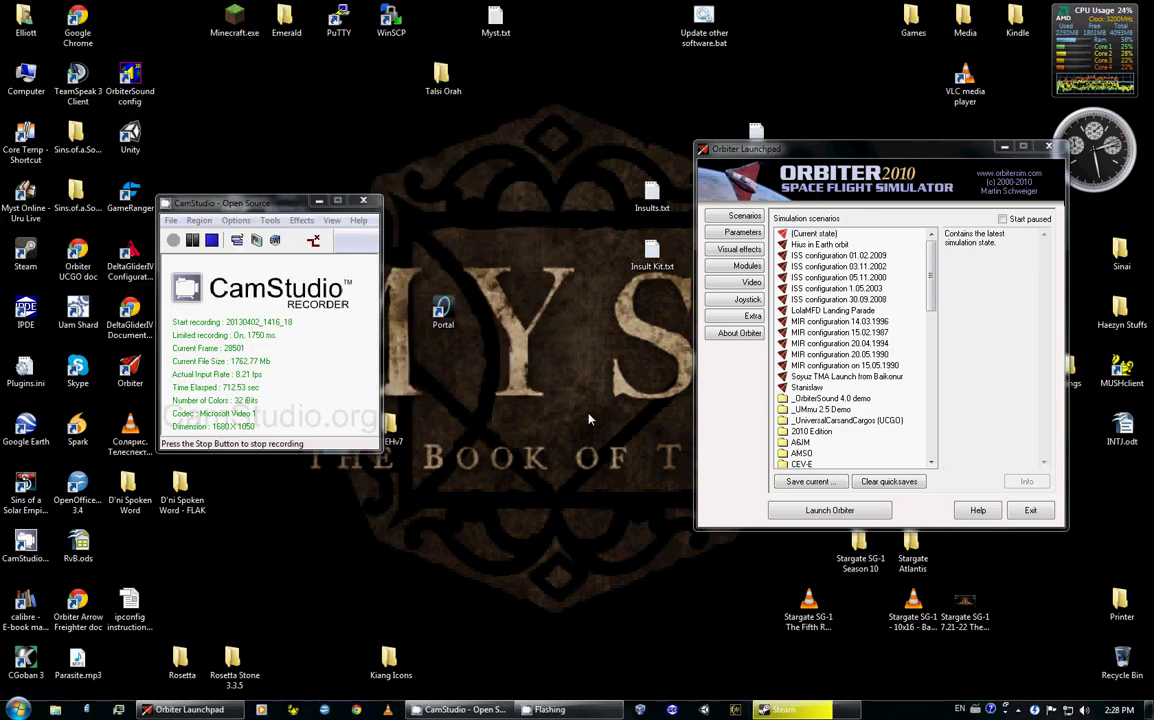